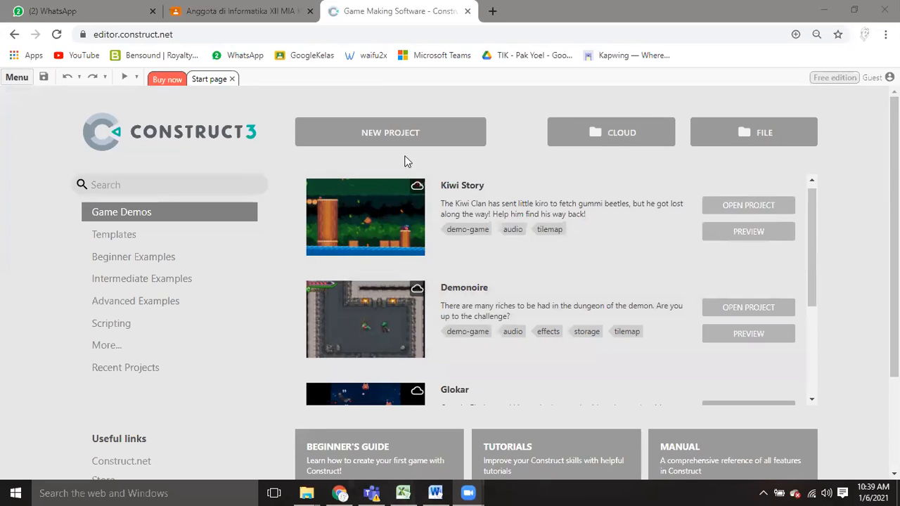
Create a new project named "Latihan 1" with the default SD landscape 16:9 preset.
{"action": "left_click", "coordinate": [408, 141]}
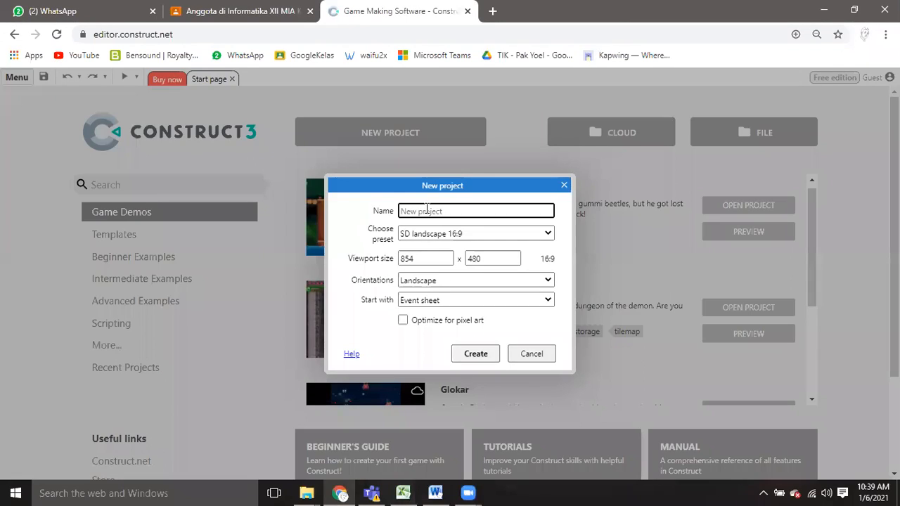
{"action": "type", "text": "Latihan 1"}
{"action": "left_click", "coordinate": [481, 355]}
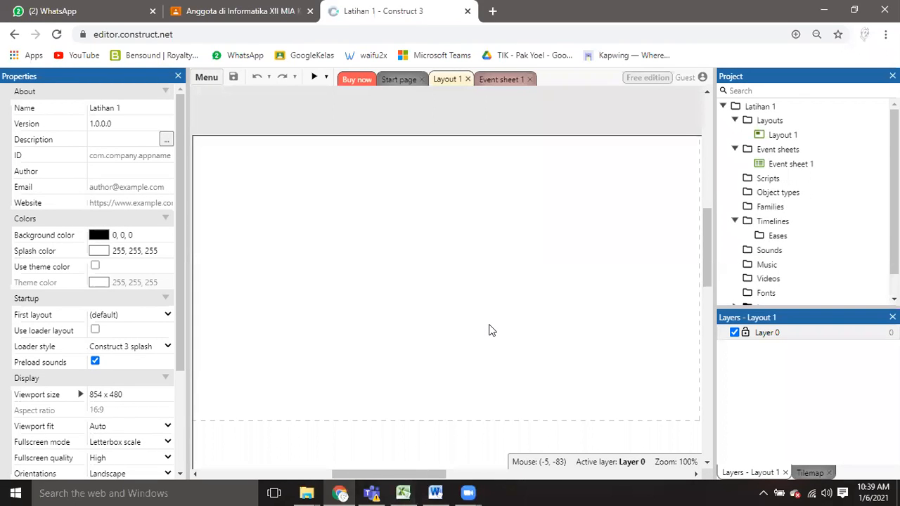
Look over the empty layout canvas and compare Layout 1 with Event sheet 1.
{"action": "scroll", "coordinate": [508, 313], "scroll_direction": "down", "scroll_amount": 3, "text": "ctrl"}
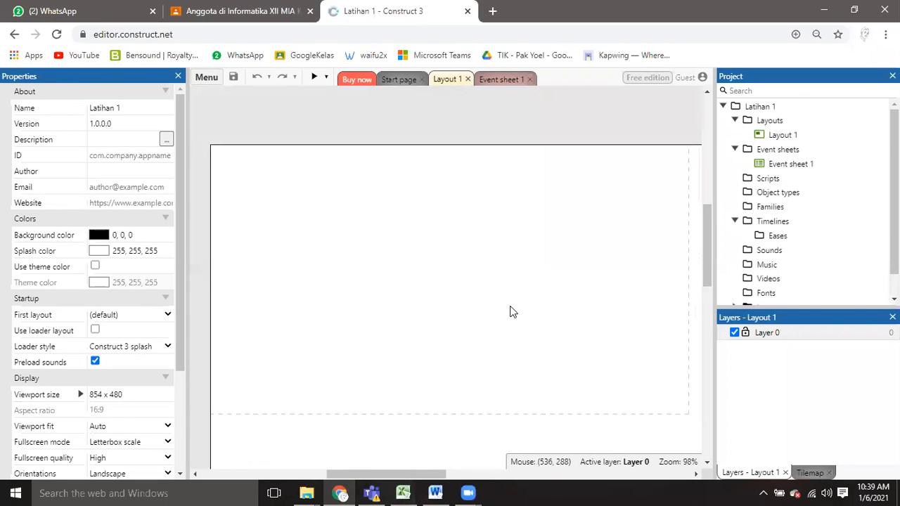
{"action": "scroll", "coordinate": [705, 247], "scroll_direction": "down", "scroll_amount": 2}
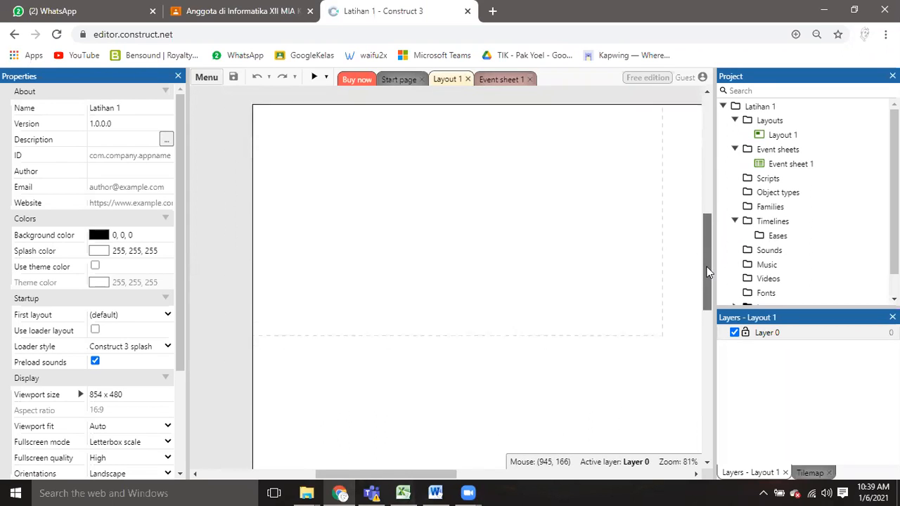
{"action": "left_click_drag", "start_coordinate": [355, 476], "coordinate": [362, 478]}
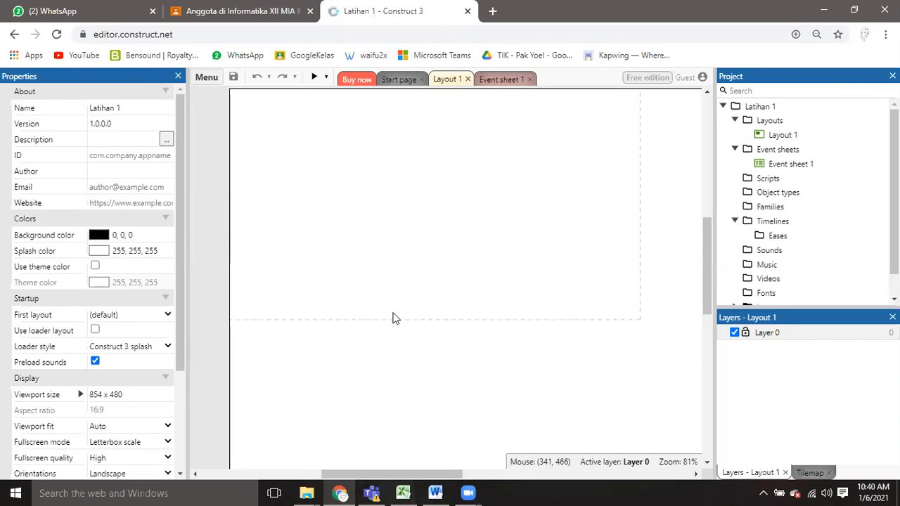
{"action": "mouse_move", "coordinate": [700, 246]}
{"action": "left_mouse_down"}
{"action": "mouse_move", "coordinate": [708, 238]}
{"action": "mouse_move", "coordinate": [700, 232]}
{"action": "left_mouse_up"}
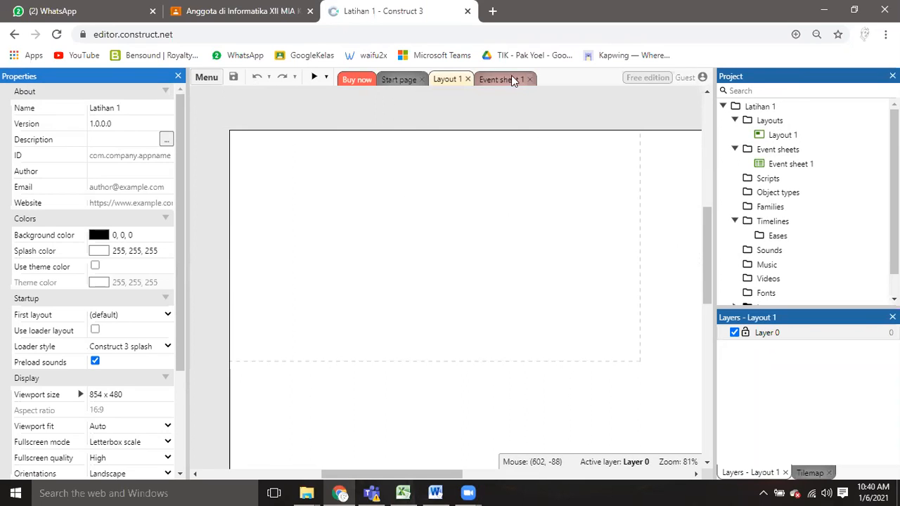
{"action": "left_click", "coordinate": [450, 81]}
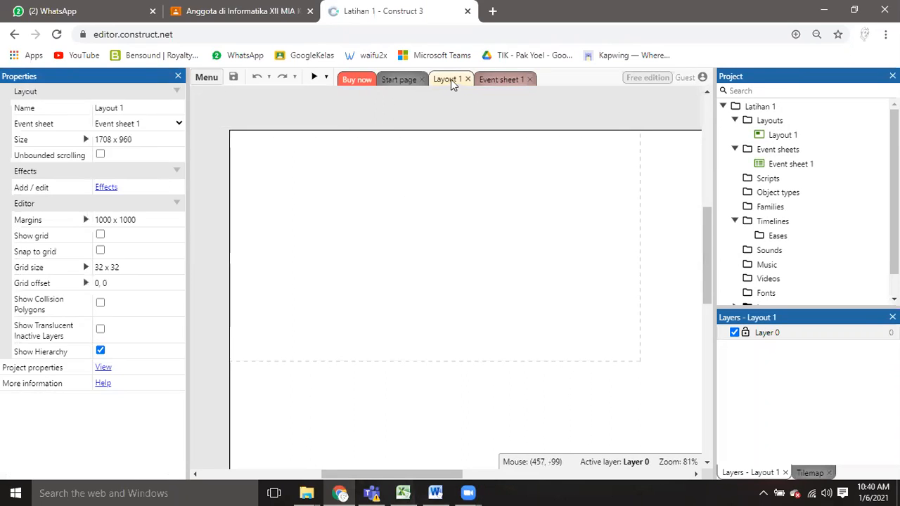
{"action": "left_click", "coordinate": [490, 82]}
{"action": "left_click", "coordinate": [452, 83]}
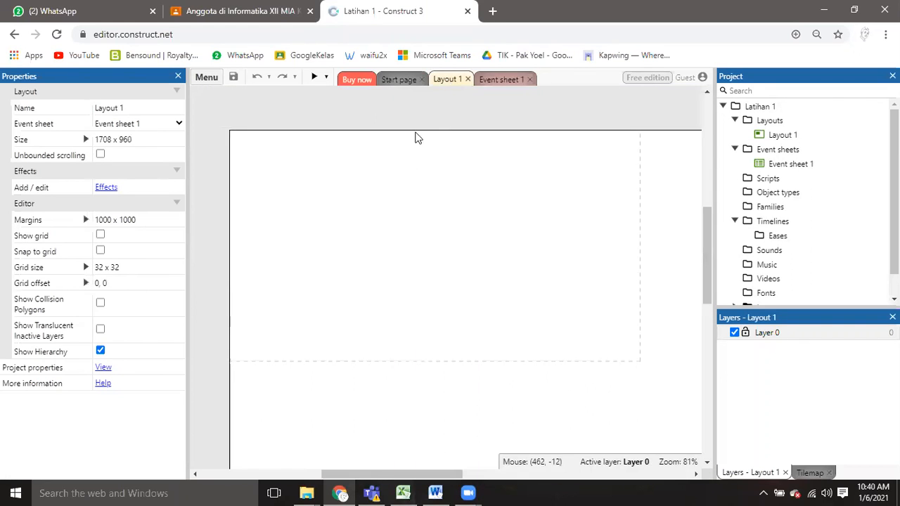
{"action": "left_click", "coordinate": [492, 83]}
{"action": "left_click", "coordinate": [443, 83]}
Set the size of Layout 1 to 1200 x 500.
{"action": "left_click", "coordinate": [781, 137]}
{"action": "left_click", "coordinate": [779, 137]}
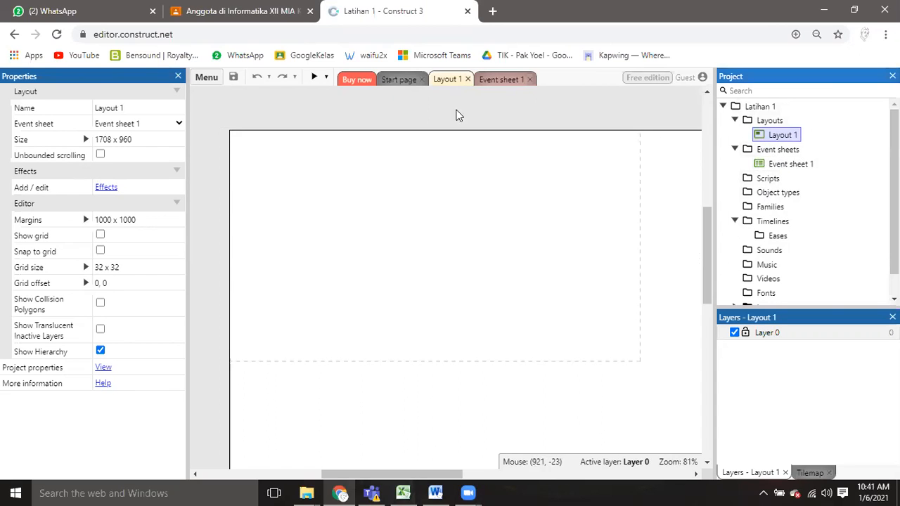
{"action": "left_click", "coordinate": [121, 139]}
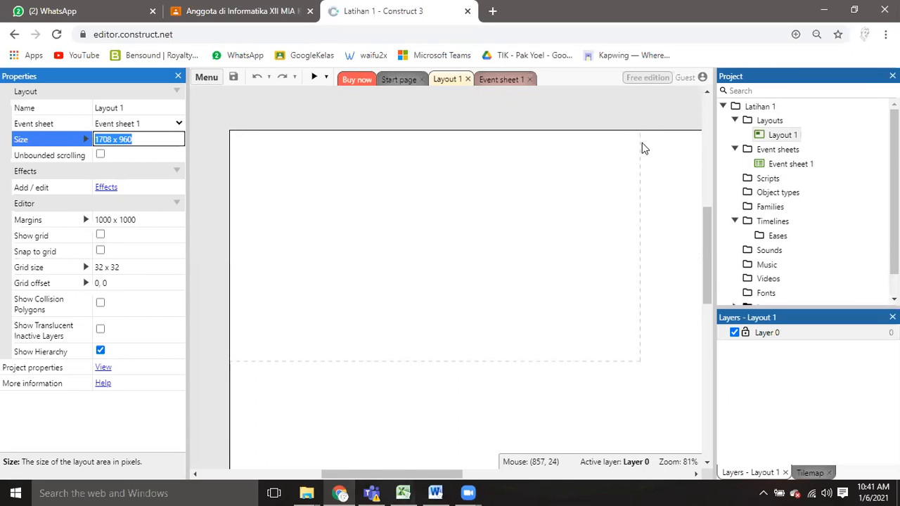
{"action": "left_click_drag", "start_coordinate": [707, 271], "coordinate": [708, 302]}
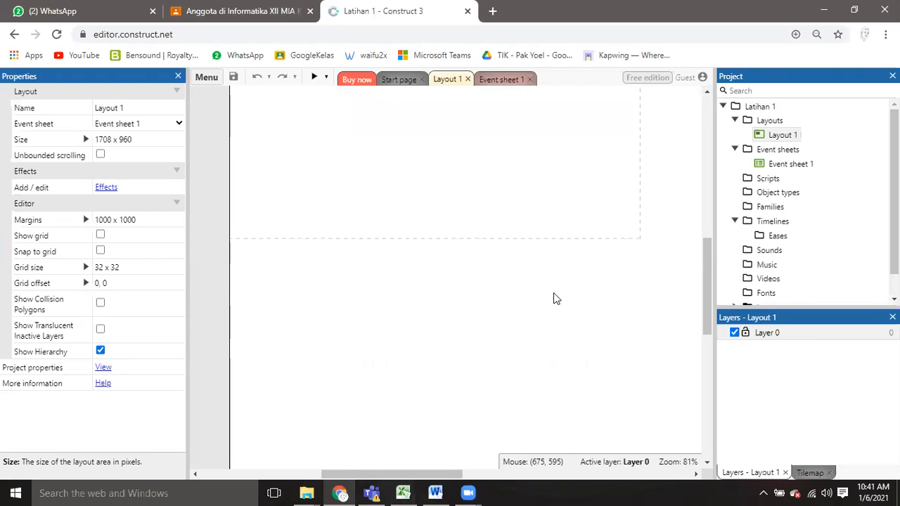
{"action": "left_click_drag", "start_coordinate": [708, 301], "coordinate": [711, 261]}
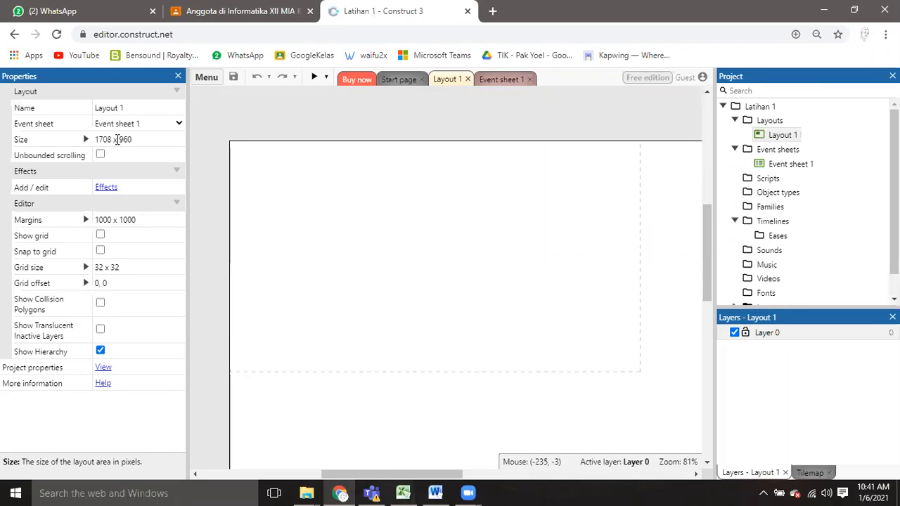
{"action": "left_click", "coordinate": [116, 139]}
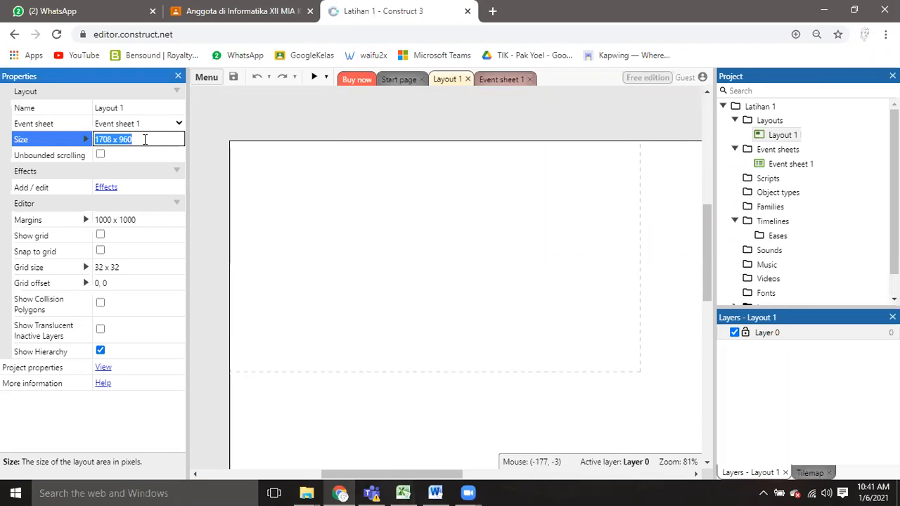
{"action": "key", "text": "BackSpace"}
{"action": "type", "text": "120"}
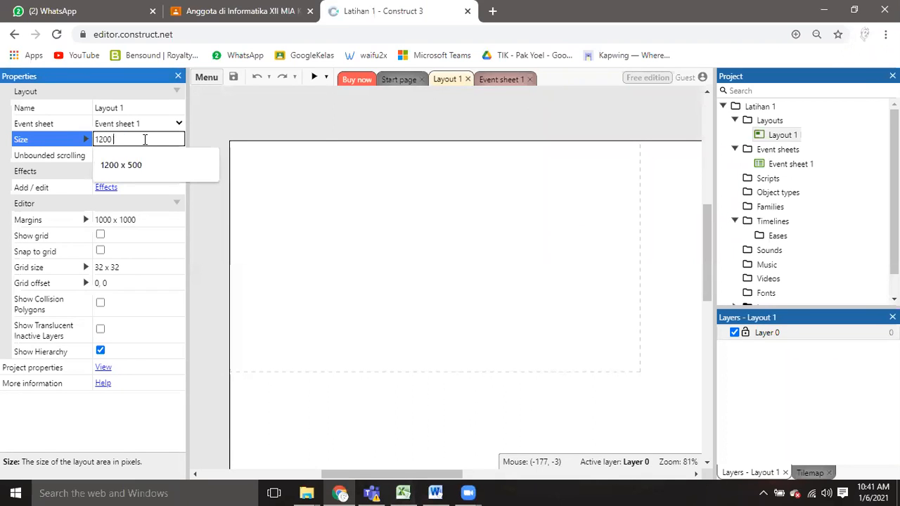
{"action": "type", "text": "00"}
{"action": "left_click", "coordinate": [150, 168]}
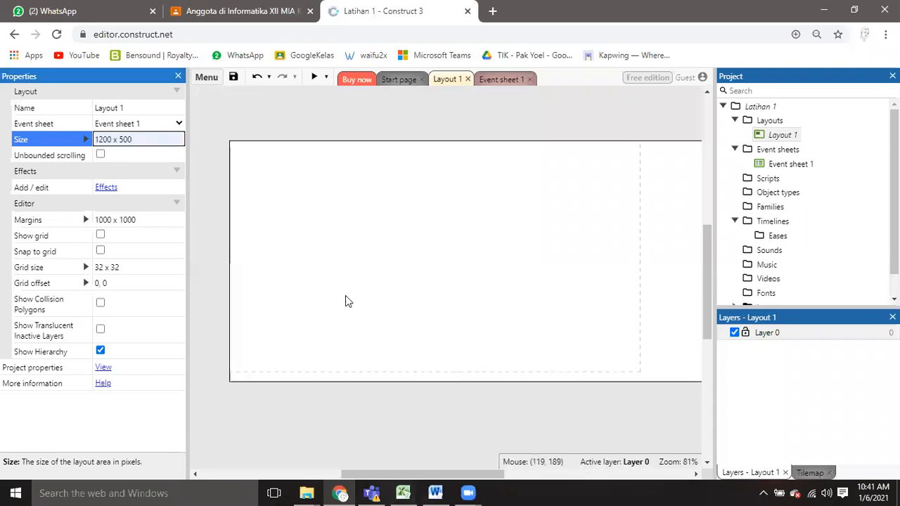
Examine the resized layout and the contents of the empty event sheet, ending on Layout 1.
{"action": "left_click_drag", "start_coordinate": [415, 475], "coordinate": [367, 476]}
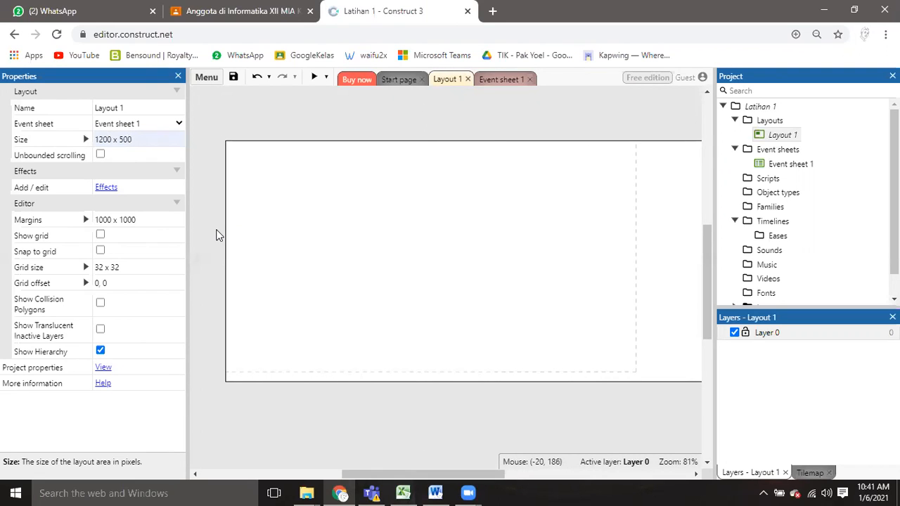
{"action": "left_click", "coordinate": [784, 134]}
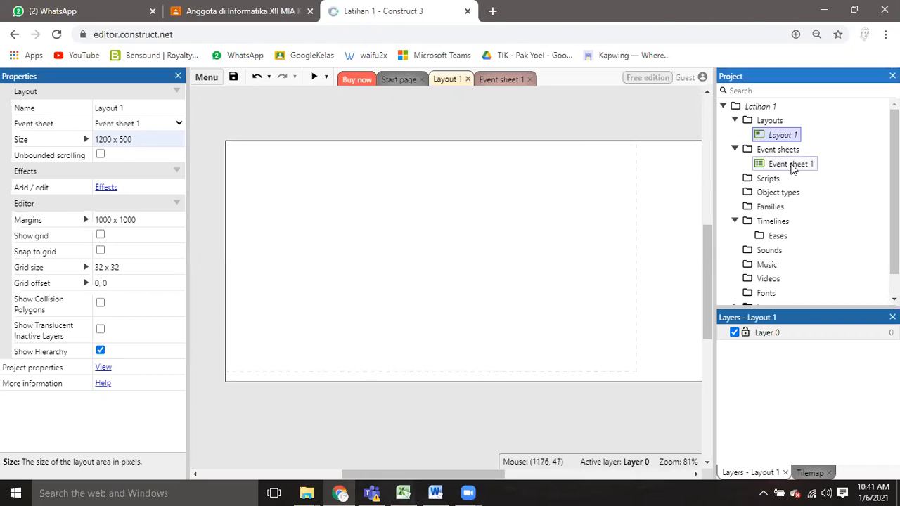
{"action": "left_click", "coordinate": [792, 167]}
{"action": "left_click", "coordinate": [501, 80]}
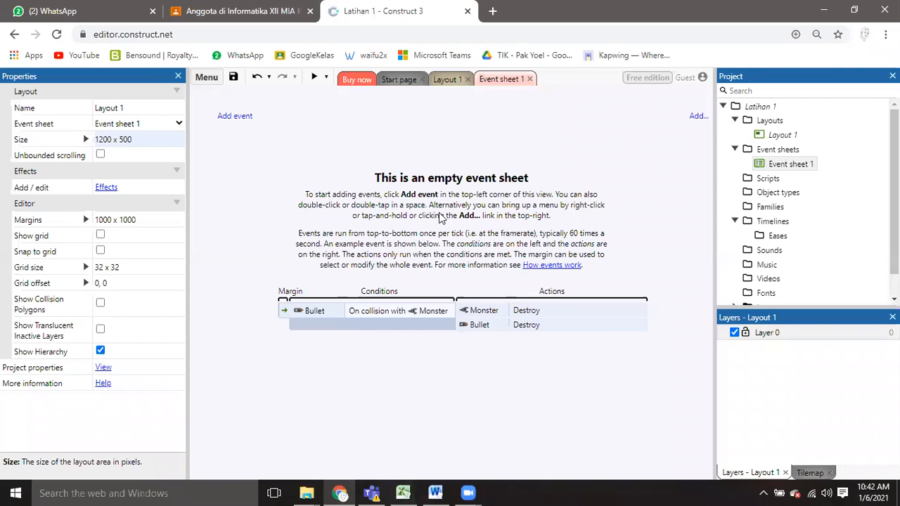
{"action": "left_click", "coordinate": [450, 83]}
{"action": "left_click", "coordinate": [502, 83]}
{"action": "left_click", "coordinate": [438, 83]}
{"action": "left_click", "coordinate": [502, 79]}
{"action": "left_click", "coordinate": [450, 80]}
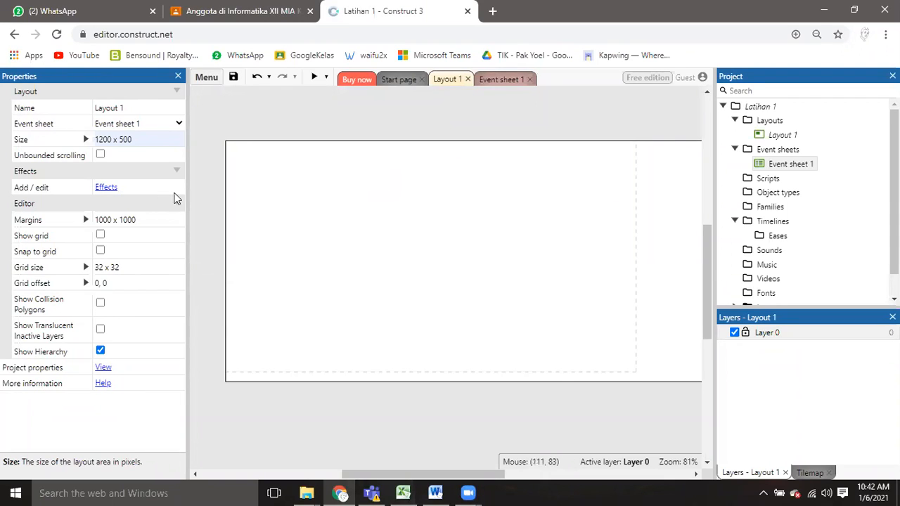
{"action": "right_click", "coordinate": [205, 137]}
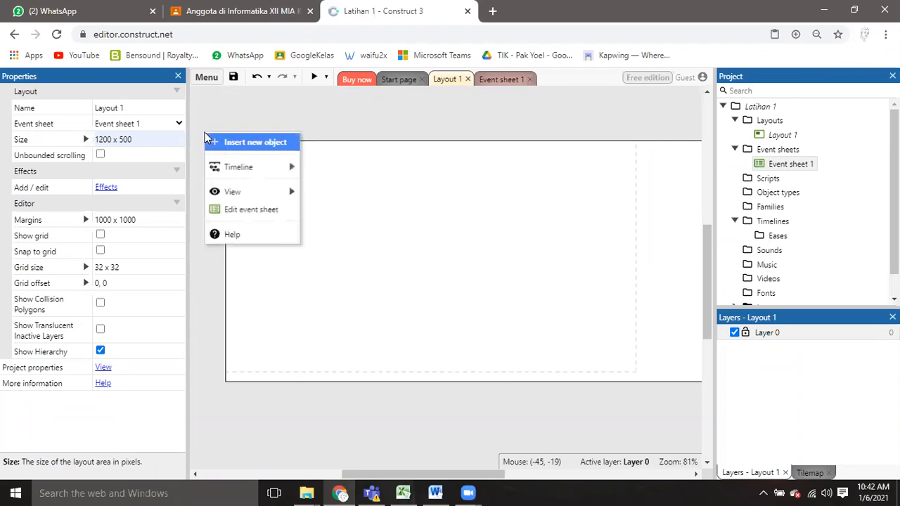
{"action": "left_click", "coordinate": [398, 79]}
{"action": "left_click", "coordinate": [450, 79]}
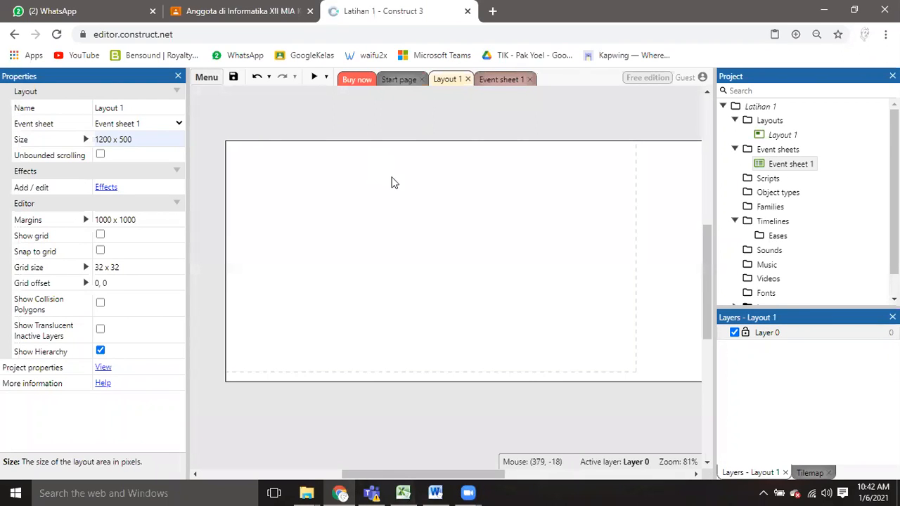
Insert a Tiled Background object named "background" near the upper-left corner of the layout area.
{"action": "right_click", "coordinate": [234, 124]}
{"action": "left_click", "coordinate": [255, 140]}
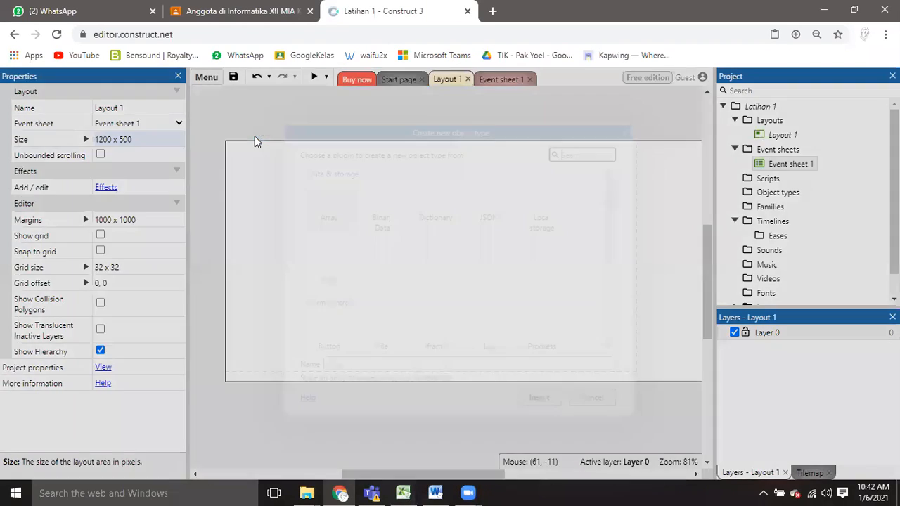
{"action": "left_click_drag", "start_coordinate": [615, 202], "coordinate": [614, 250]}
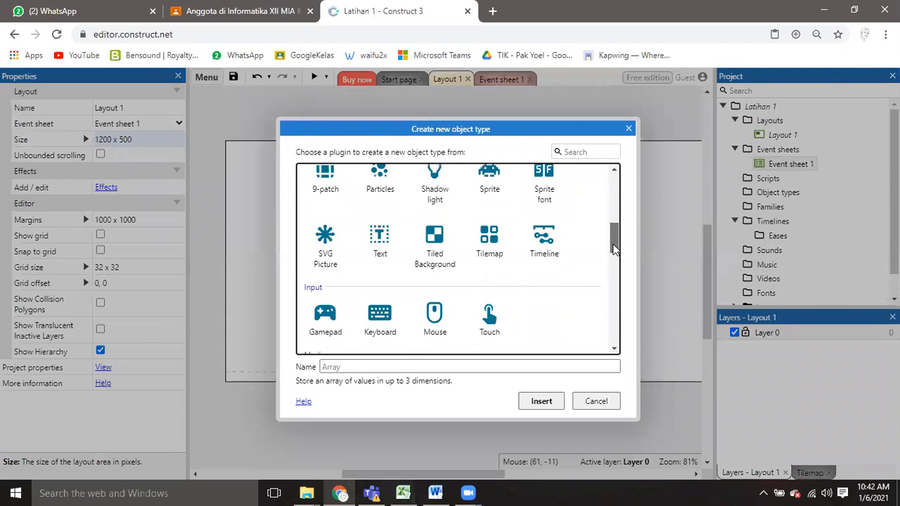
{"action": "left_click", "coordinate": [435, 241]}
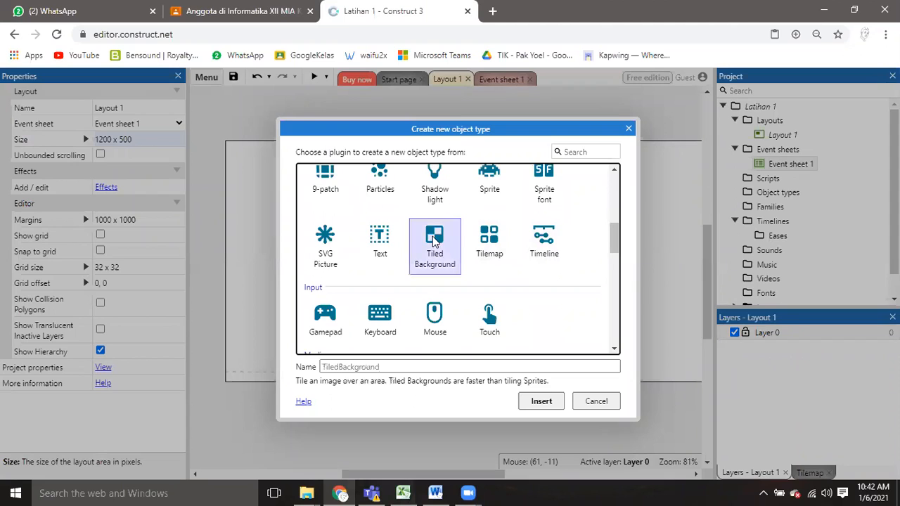
{"action": "left_click", "coordinate": [511, 365]}
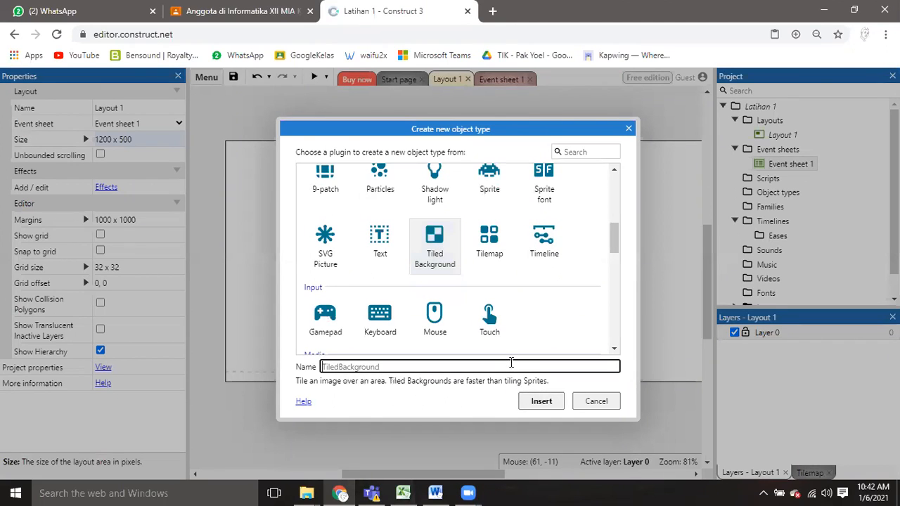
{"action": "type", "text": "bac"}
{"action": "left_click", "coordinate": [548, 401]}
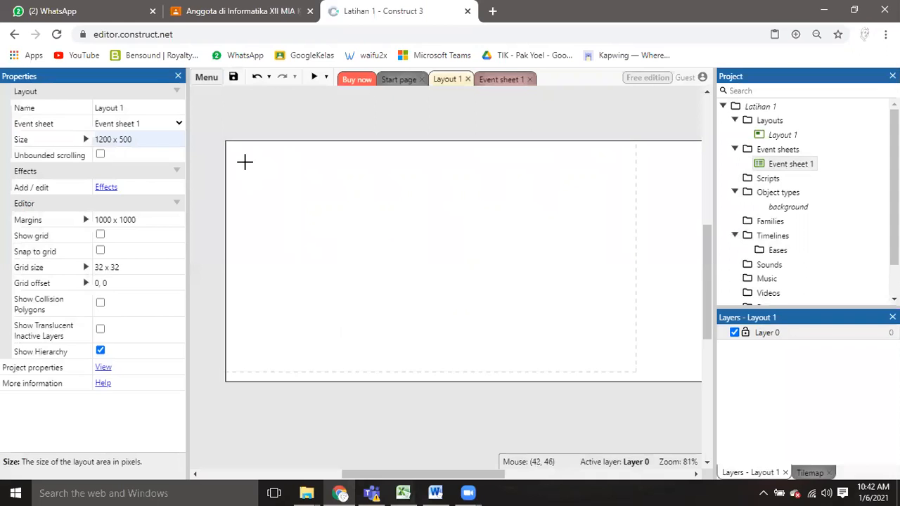
{"action": "left_click", "coordinate": [244, 163]}
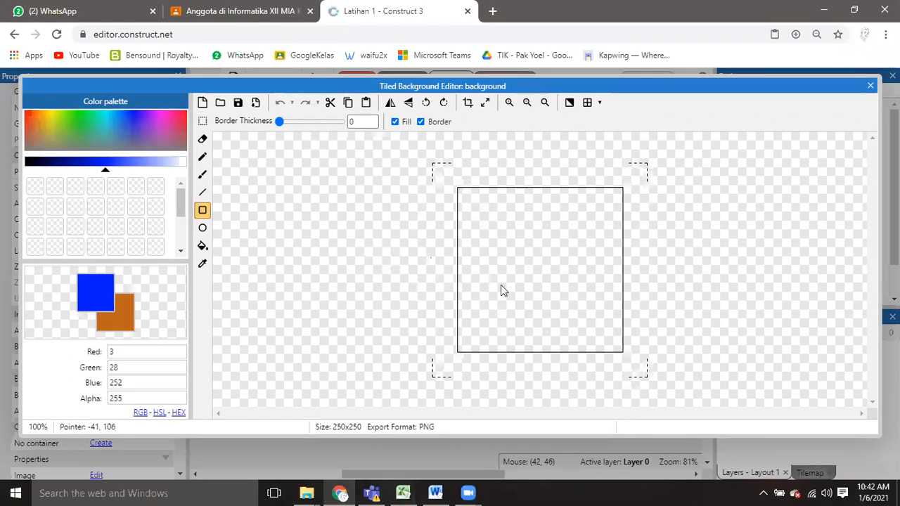
Flood-fill the background image with green (RGB 1, 253, 110) and close the image editor.
{"action": "left_click_drag", "start_coordinate": [513, 87], "coordinate": [498, 86]}
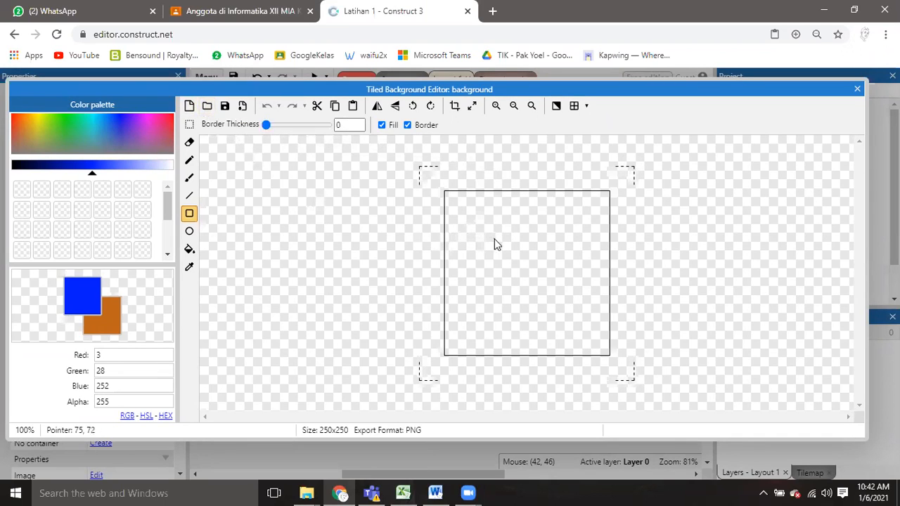
{"action": "mouse_move", "coordinate": [68, 128]}
{"action": "left_mouse_down"}
{"action": "mouse_move", "coordinate": [50, 110]}
{"action": "mouse_move", "coordinate": [69, 113]}
{"action": "left_mouse_up"}
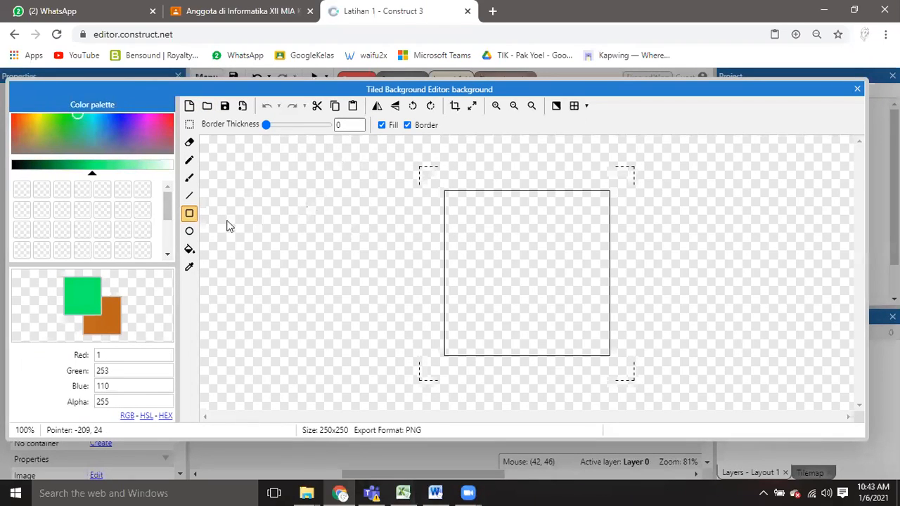
{"action": "left_click", "coordinate": [190, 249]}
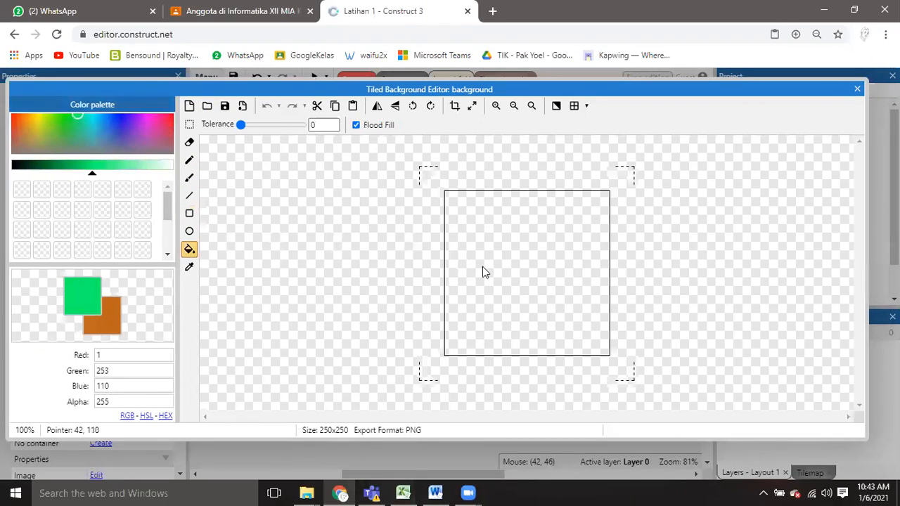
{"action": "left_click", "coordinate": [480, 270]}
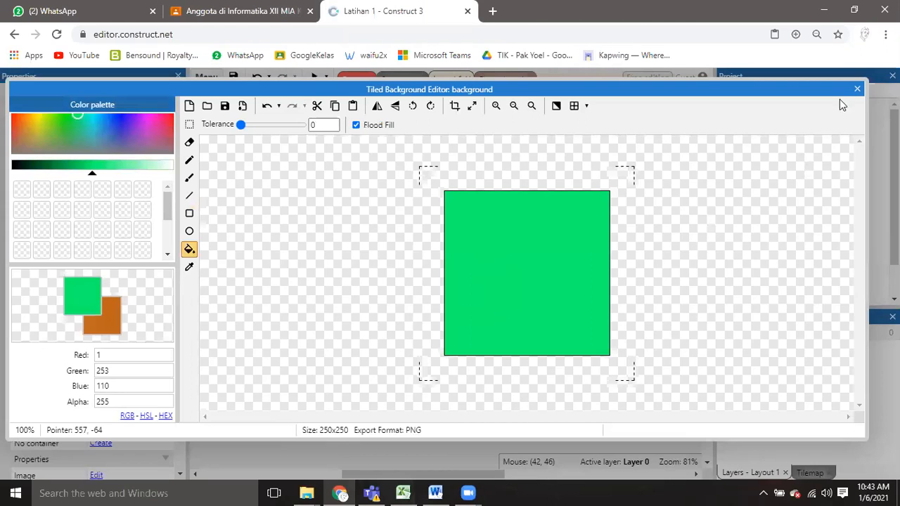
{"action": "left_click", "coordinate": [858, 89]}
Move and stretch the green background over the layout's dashed viewport area, and deselect it.
{"action": "left_click_drag", "start_coordinate": [276, 192], "coordinate": [665, 389]}
{"action": "left_click", "coordinate": [657, 416]}
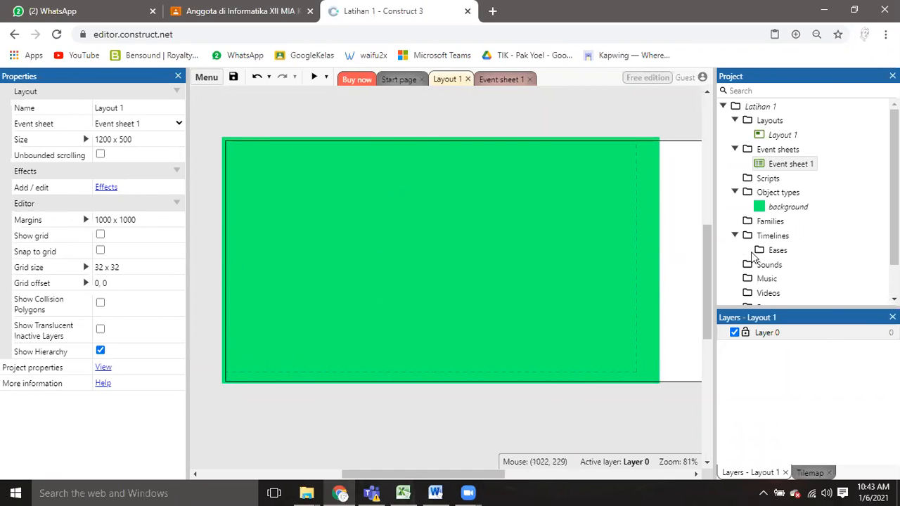
{"action": "left_click", "coordinate": [771, 207]}
{"action": "left_click", "coordinate": [541, 118]}
Insert a new Sprite object on the upper-left part of the green background.
{"action": "right_click", "coordinate": [219, 111]}
{"action": "left_click", "coordinate": [279, 110]}
{"action": "right_click", "coordinate": [205, 320]}
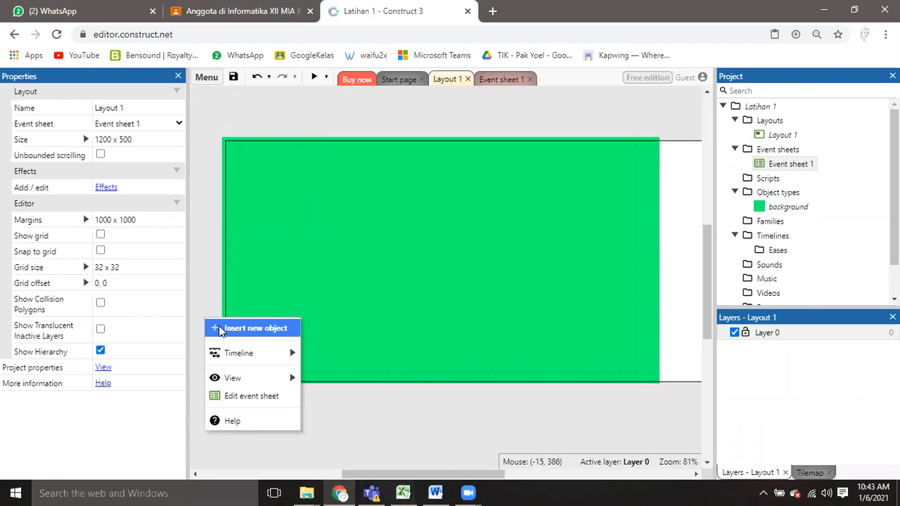
{"action": "left_click", "coordinate": [219, 328]}
{"action": "left_click_drag", "start_coordinate": [472, 128], "coordinate": [468, 102]}
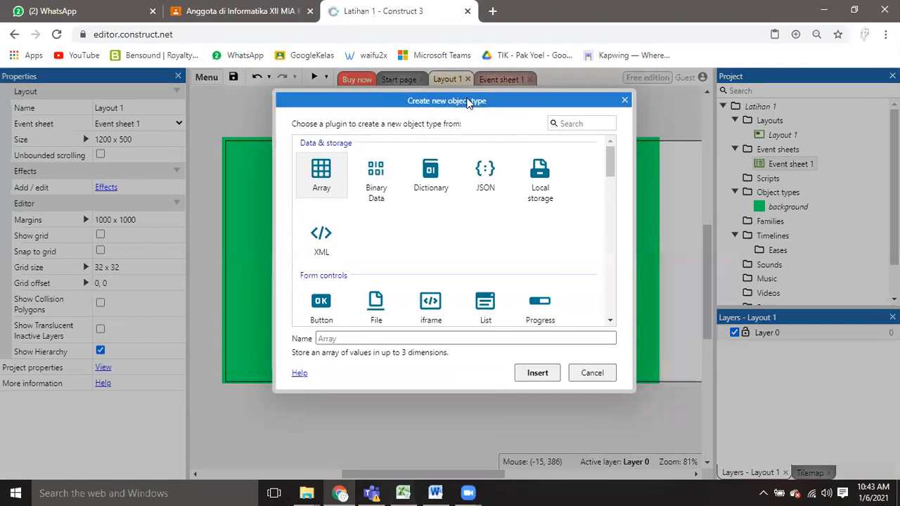
{"action": "left_click_drag", "start_coordinate": [609, 163], "coordinate": [609, 214]}
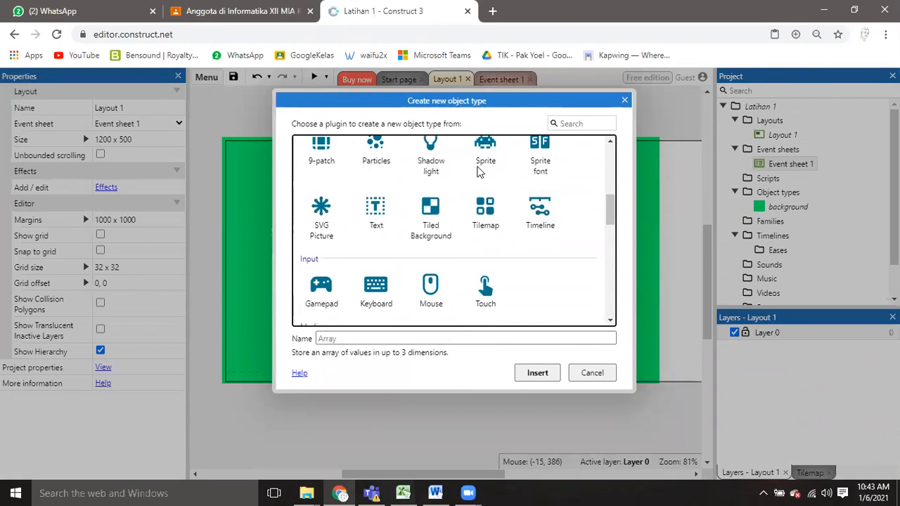
{"action": "left_click", "coordinate": [478, 163]}
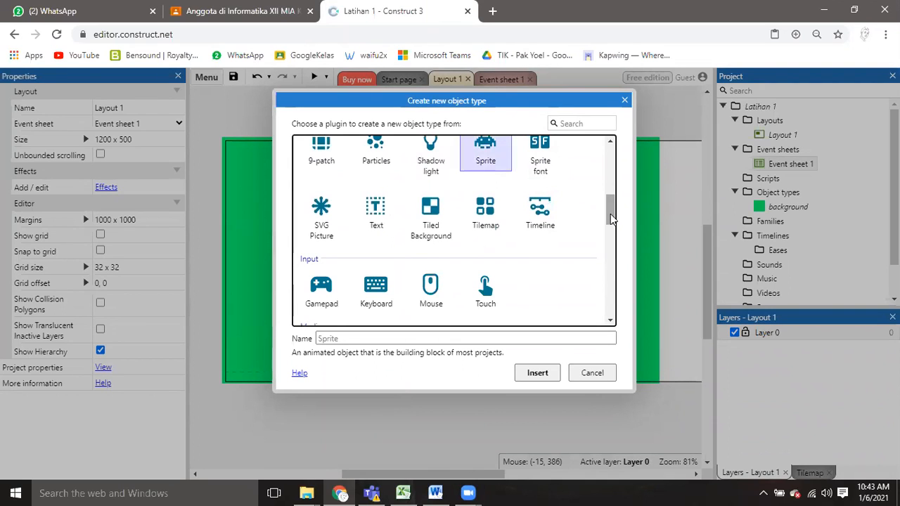
{"action": "left_click_drag", "start_coordinate": [611, 220], "coordinate": [611, 216]}
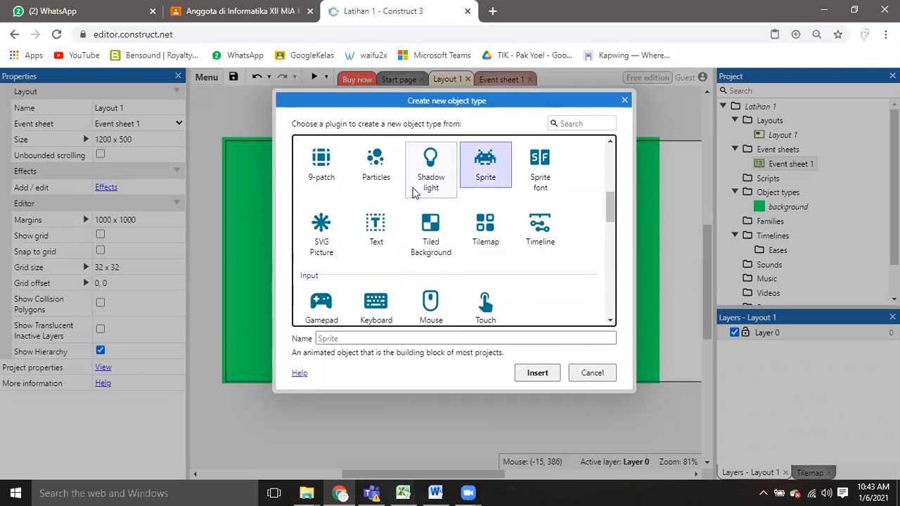
{"action": "left_click", "coordinate": [441, 174]}
{"action": "left_click", "coordinate": [486, 174]}
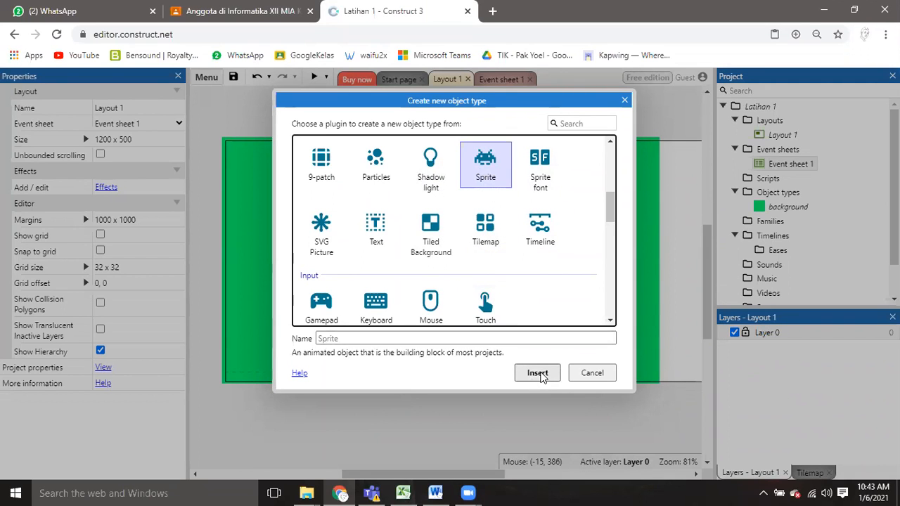
{"action": "left_click", "coordinate": [538, 374]}
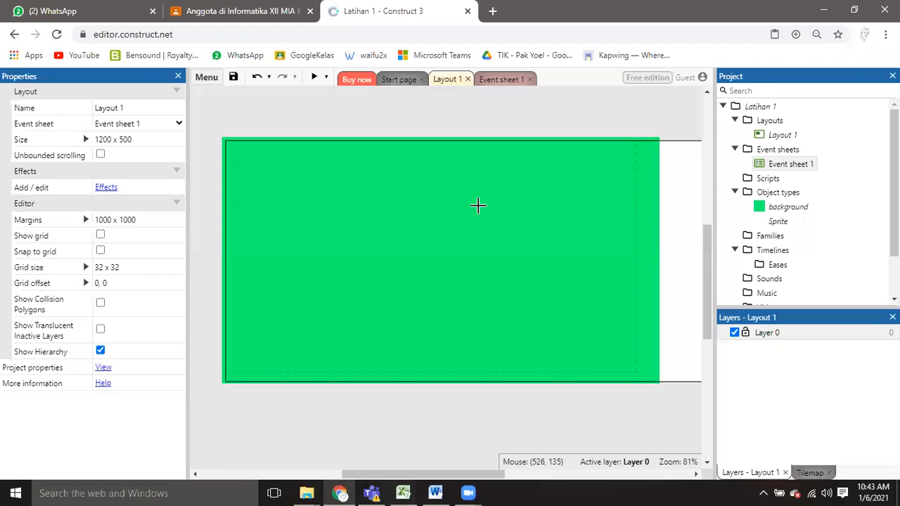
{"action": "left_click", "coordinate": [344, 204]}
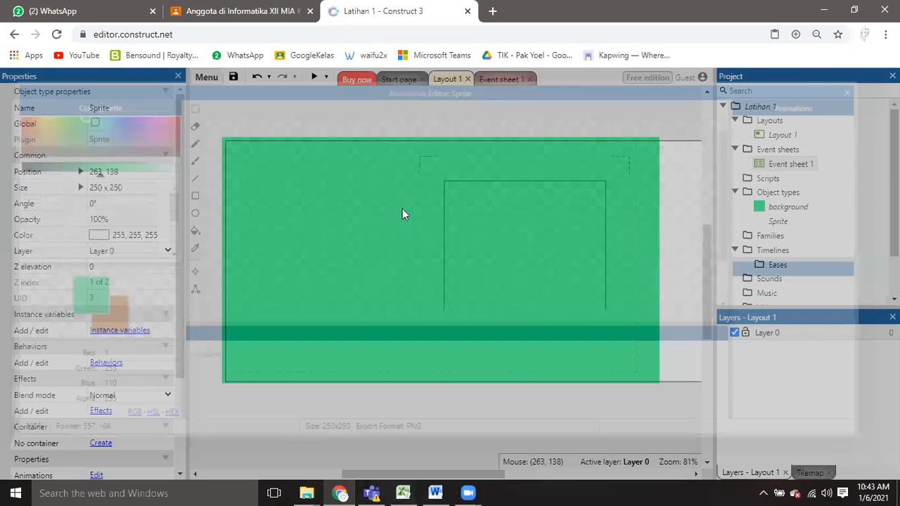
Draw a filled red rectangle (RGB 253, 10, 1) about 189 x 81 pixels in the sprite image and close the animations editor.
{"action": "left_click", "coordinate": [189, 213]}
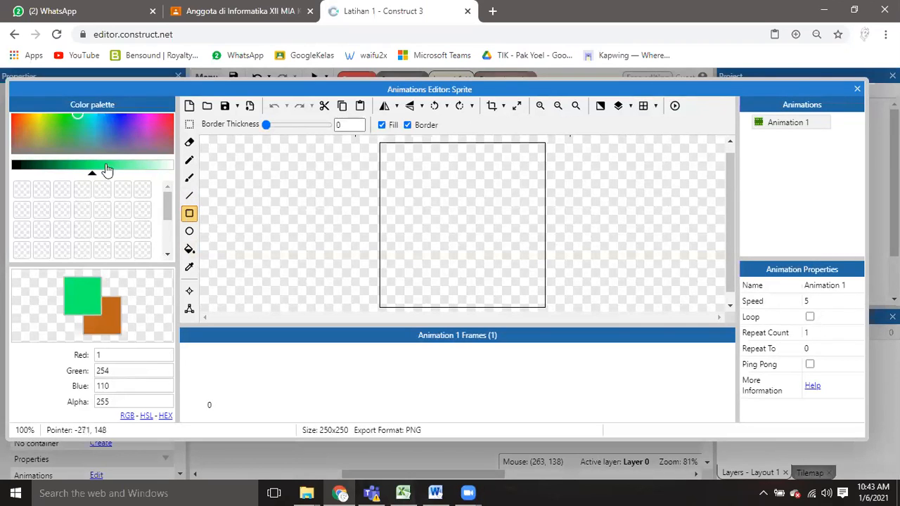
{"action": "left_click_drag", "start_coordinate": [17, 117], "coordinate": [5, 101]}
{"action": "mouse_move", "coordinate": [411, 209]}
{"action": "left_mouse_down"}
{"action": "mouse_move", "coordinate": [455, 260]}
{"action": "mouse_move", "coordinate": [536, 262]}
{"action": "left_mouse_up"}
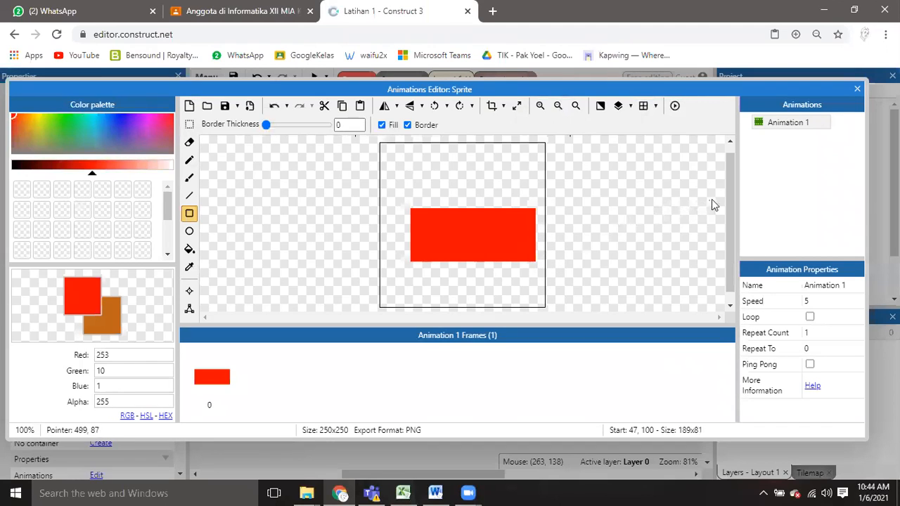
{"action": "left_click", "coordinate": [858, 90]}
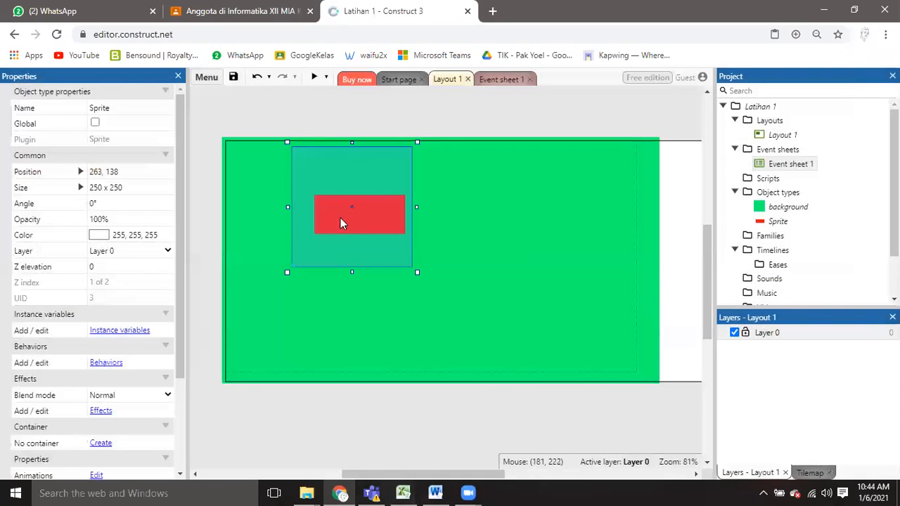
Move the red rectangle sprite to the middle of the green background and deselect it.
{"action": "left_click_drag", "start_coordinate": [392, 229], "coordinate": [465, 264]}
{"action": "left_click", "coordinate": [217, 182]}
{"action": "left_click", "coordinate": [486, 279]}
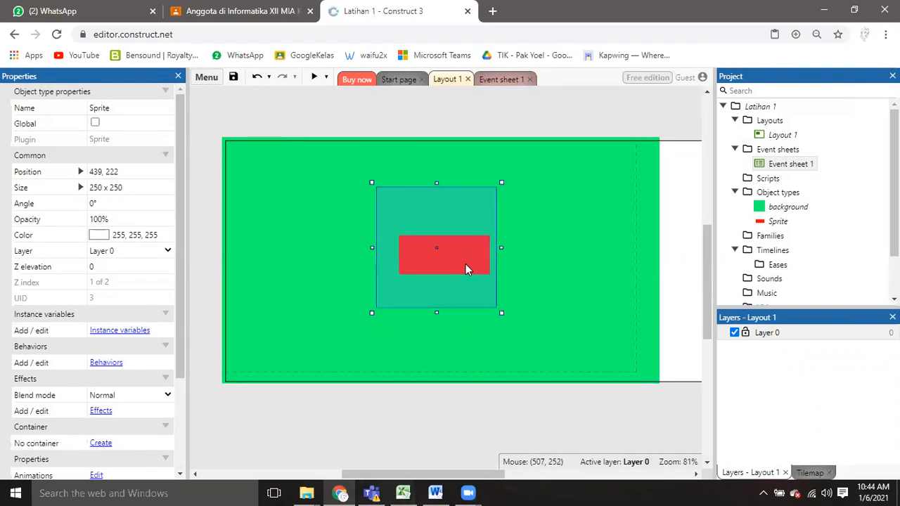
{"action": "left_click", "coordinate": [202, 214]}
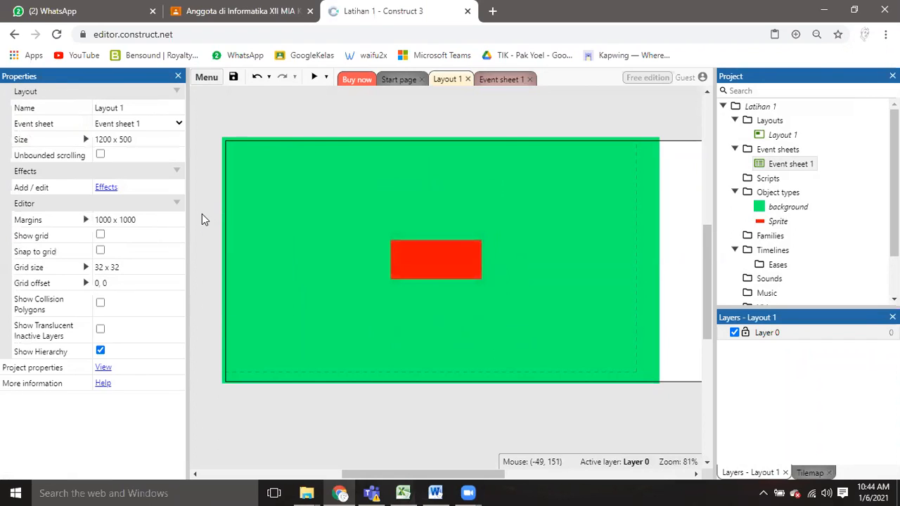
Insert a Text object named "teks" over the red rectangle.
{"action": "right_click", "coordinate": [202, 214]}
{"action": "left_click", "coordinate": [217, 232]}
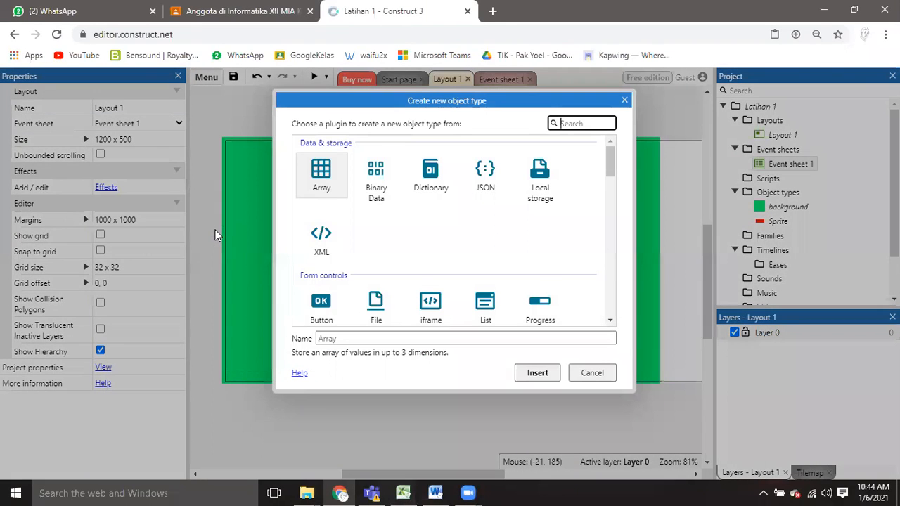
{"action": "left_click_drag", "start_coordinate": [612, 172], "coordinate": [612, 224]}
{"action": "left_click", "coordinate": [366, 243]}
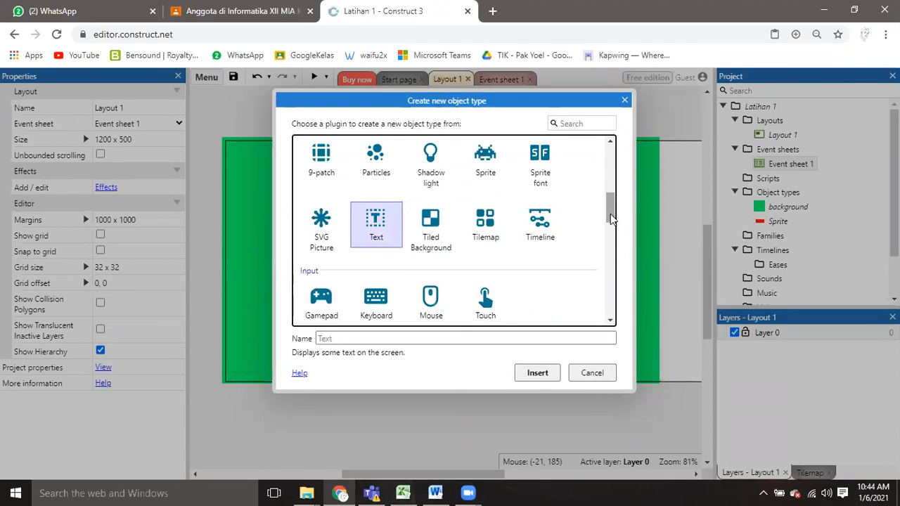
{"action": "scroll", "coordinate": [616, 222], "scroll_direction": "up", "scroll_amount": 1}
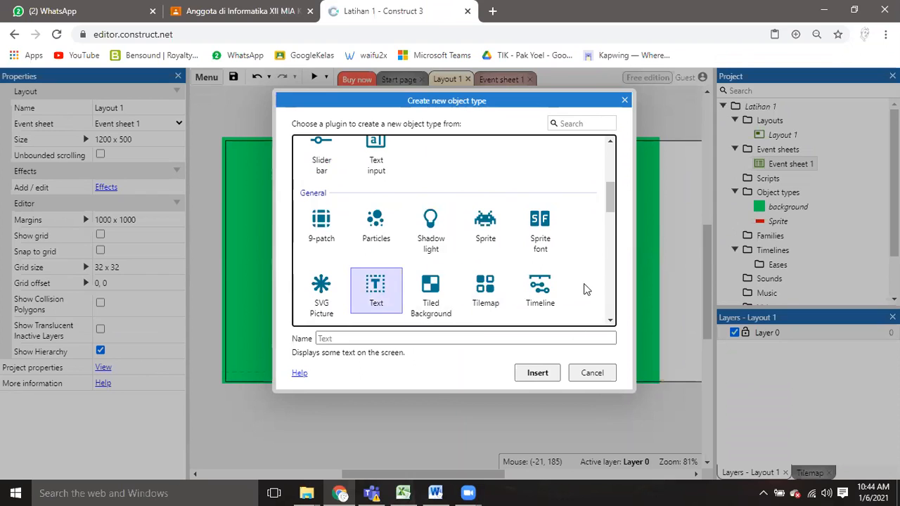
{"action": "scroll", "coordinate": [583, 216], "scroll_direction": "down", "scroll_amount": 1}
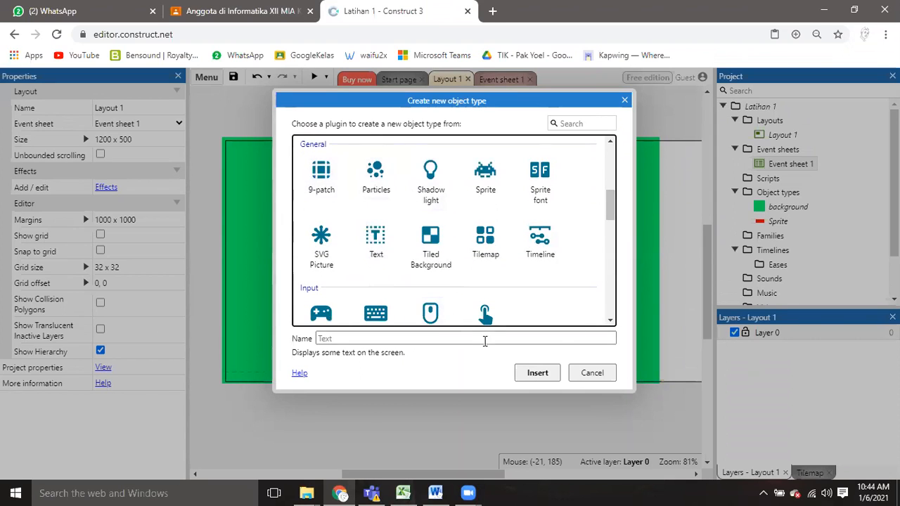
{"action": "left_click", "coordinate": [496, 344]}
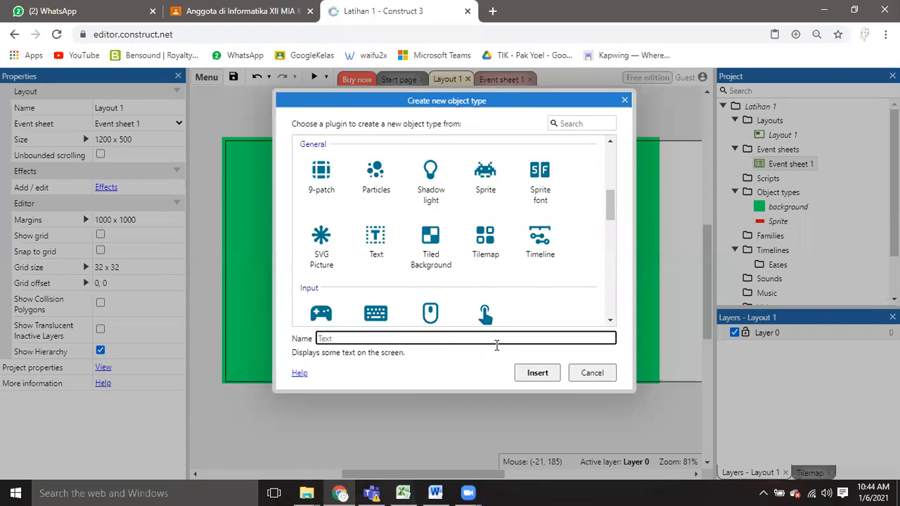
{"action": "type", "text": "teks"}
{"action": "left_click", "coordinate": [552, 379]}
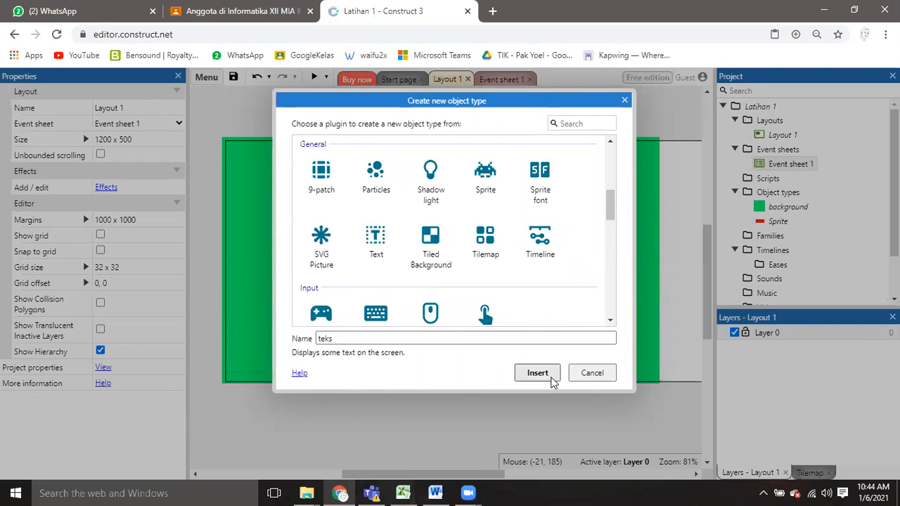
{"action": "left_click", "coordinate": [444, 337]}
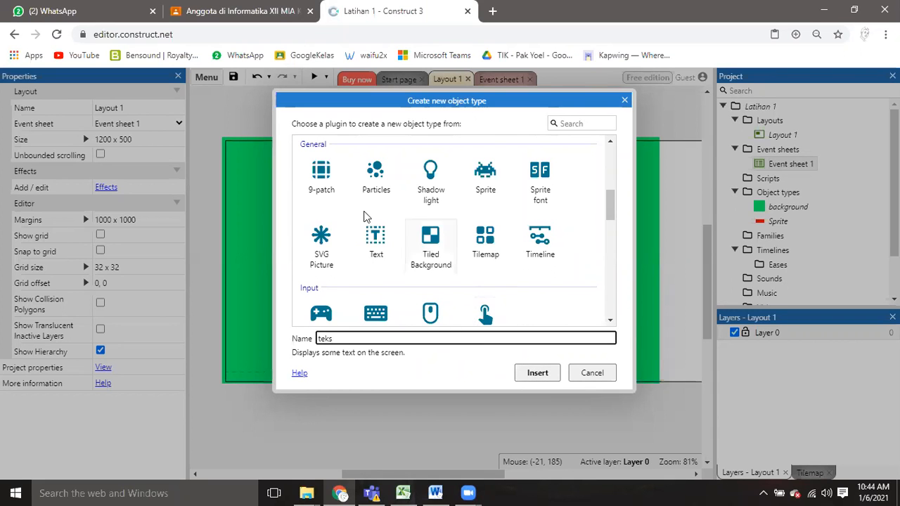
{"action": "left_click", "coordinate": [376, 239]}
{"action": "left_click", "coordinate": [547, 376]}
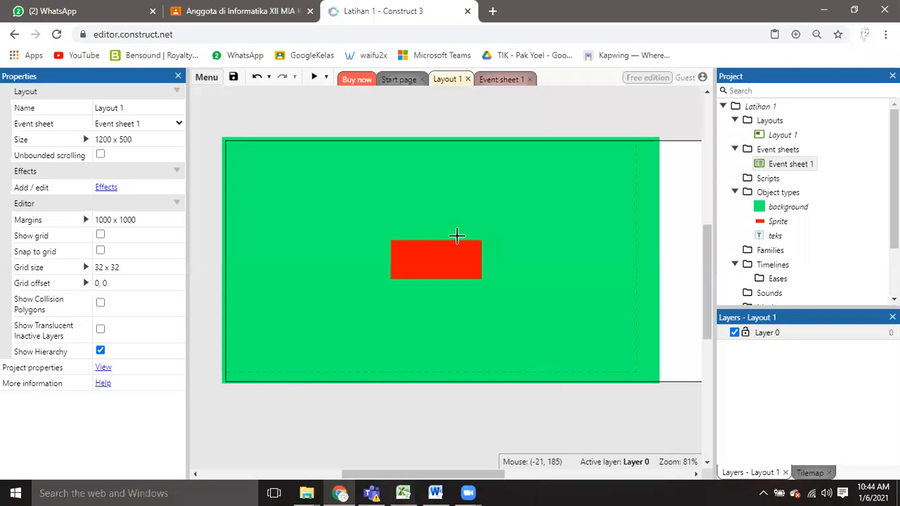
{"action": "left_click", "coordinate": [425, 260]}
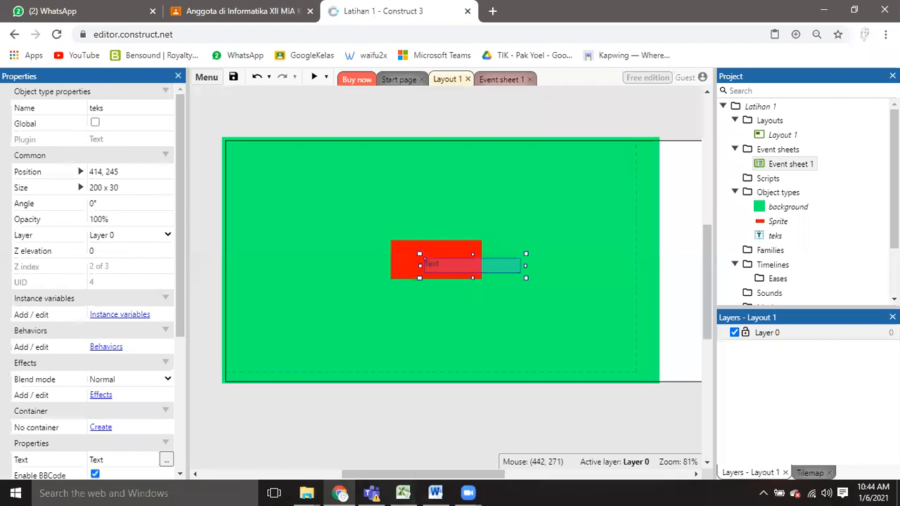
{"action": "key", "text": "Delete"}
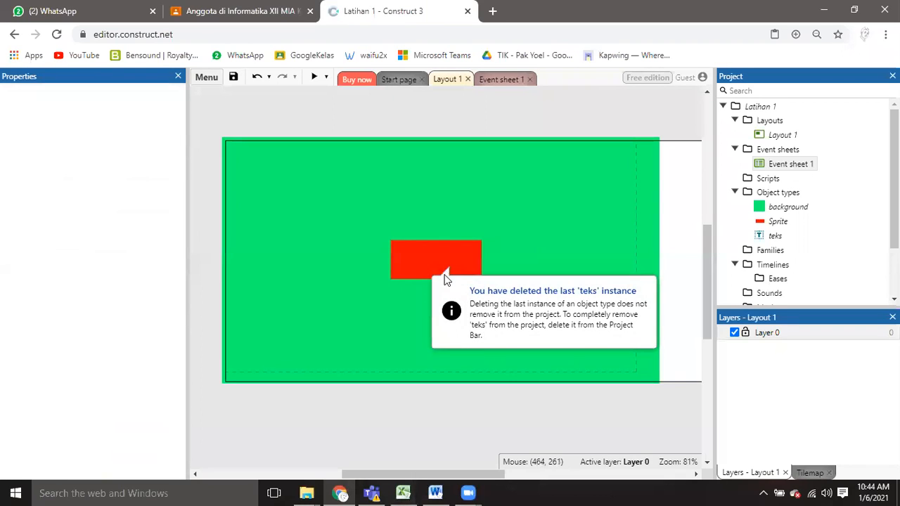
{"action": "left_click", "coordinate": [397, 360]}
{"action": "key", "text": "ctrl+z"}
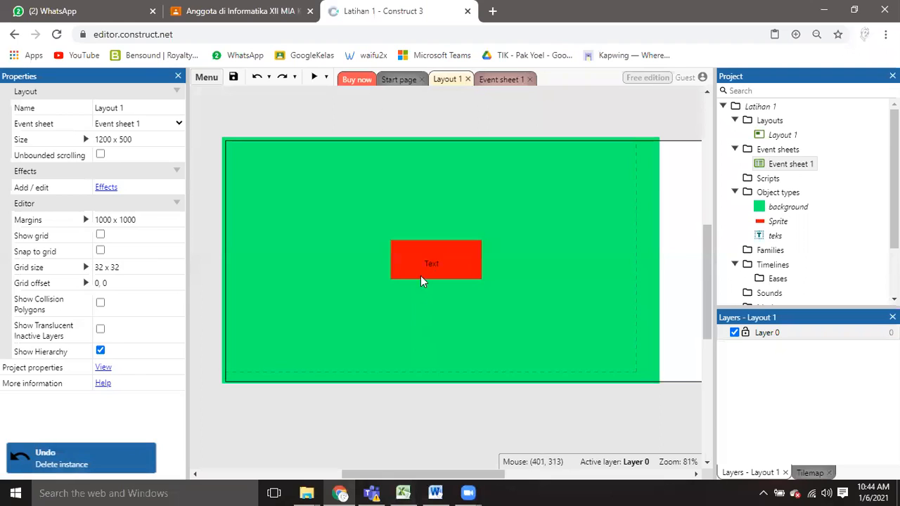
Move the text object onto the green area just above the red rectangle.
{"action": "left_click_drag", "start_coordinate": [432, 259], "coordinate": [422, 213]}
{"action": "left_click", "coordinate": [419, 253]}
{"action": "left_click", "coordinate": [415, 266]}
Set the text object's displayed text to START.
{"action": "scroll", "coordinate": [179, 279], "scroll_direction": "down", "scroll_amount": 1}
{"action": "left_click_drag", "start_coordinate": [179, 280], "coordinate": [187, 419]}
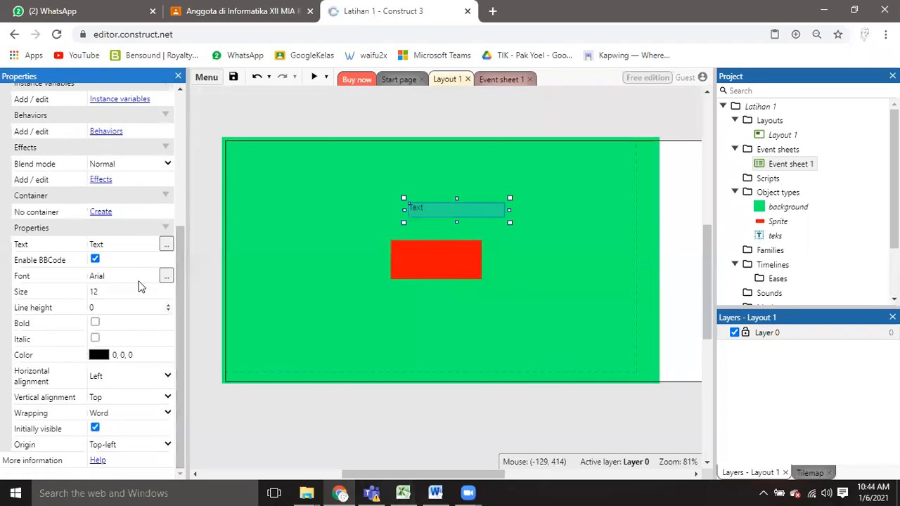
{"action": "left_click", "coordinate": [118, 244]}
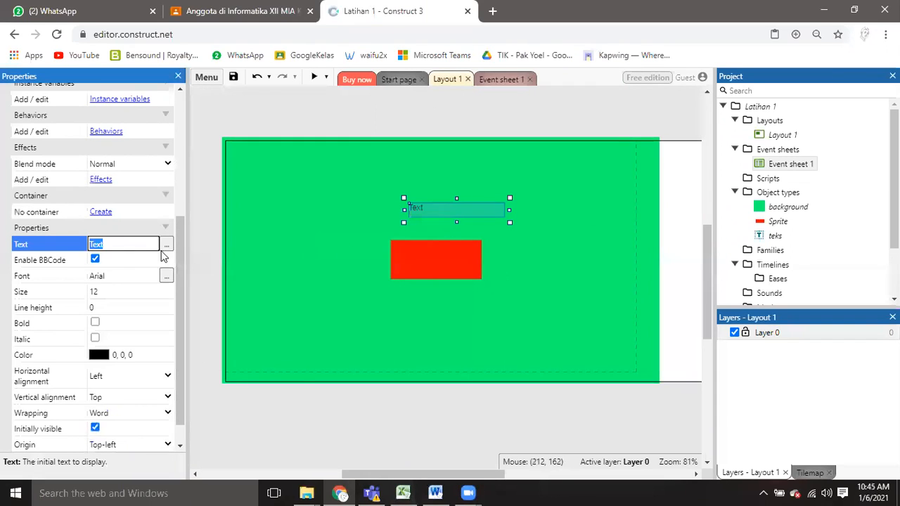
{"action": "type", "text": "START"}
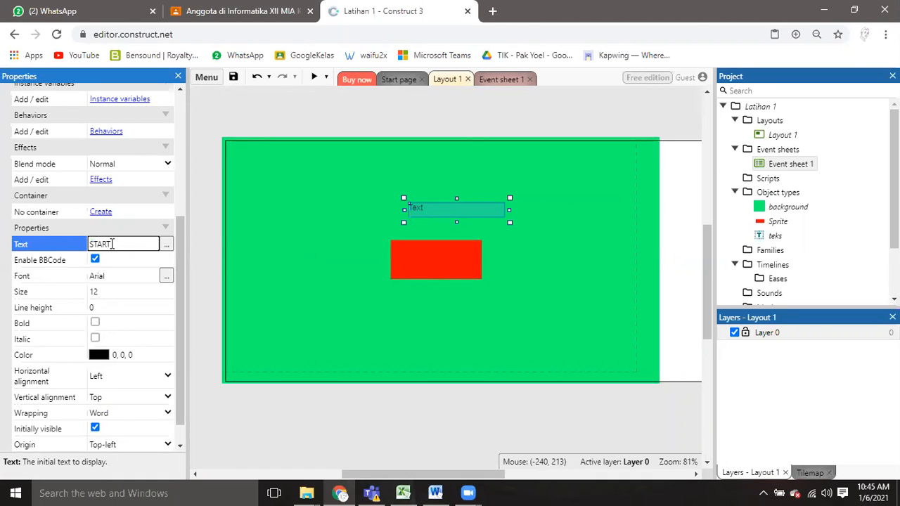
{"action": "key", "text": "Tab"}
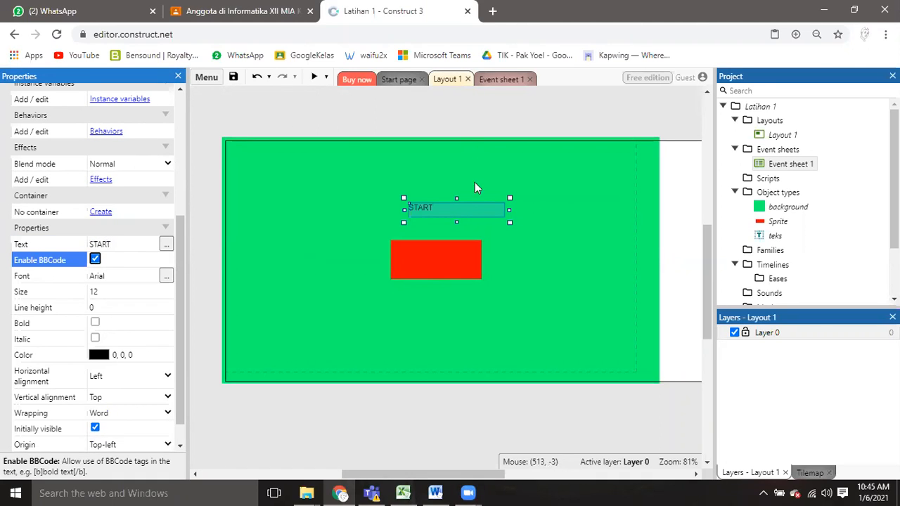
Narrow the START text box to about the width of its word and set the font size to 25.
{"action": "left_click_drag", "start_coordinate": [512, 209], "coordinate": [432, 204]}
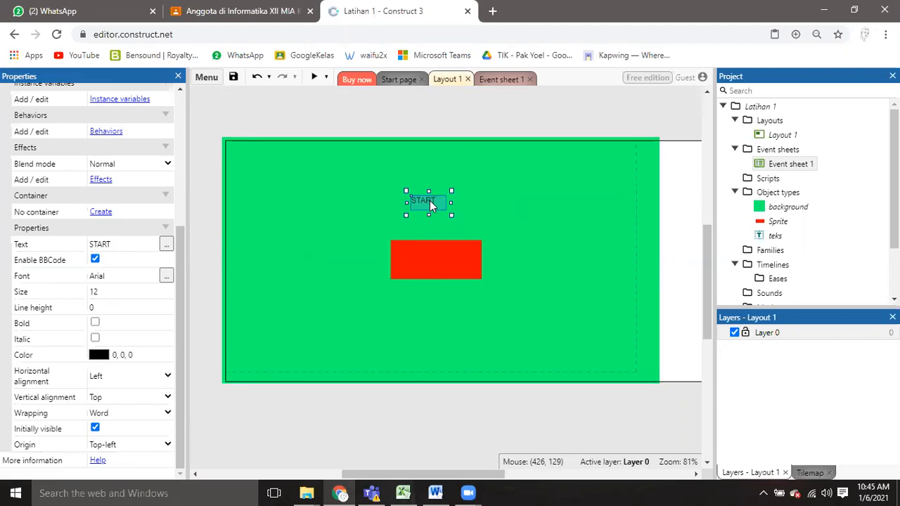
{"action": "left_click", "coordinate": [96, 294]}
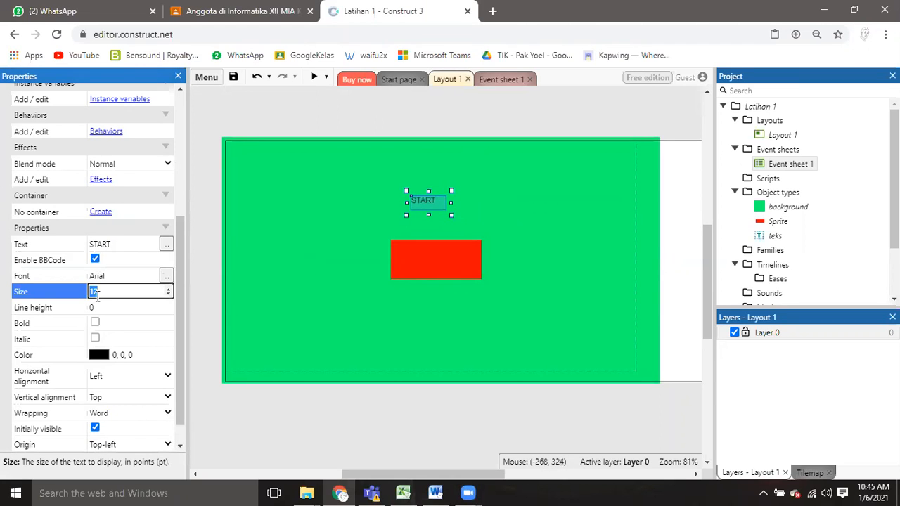
{"action": "key", "text": "Tab"}
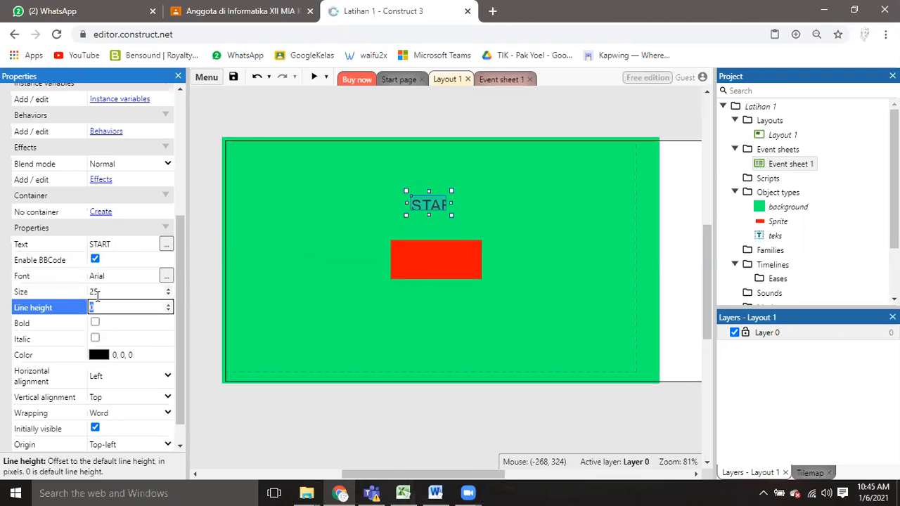
Enlarge the START text box until the whole word fits and move it onto the red rectangle.
{"action": "left_click_drag", "start_coordinate": [452, 216], "coordinate": [497, 237]}
{"action": "left_click_drag", "start_coordinate": [455, 214], "coordinate": [446, 269]}
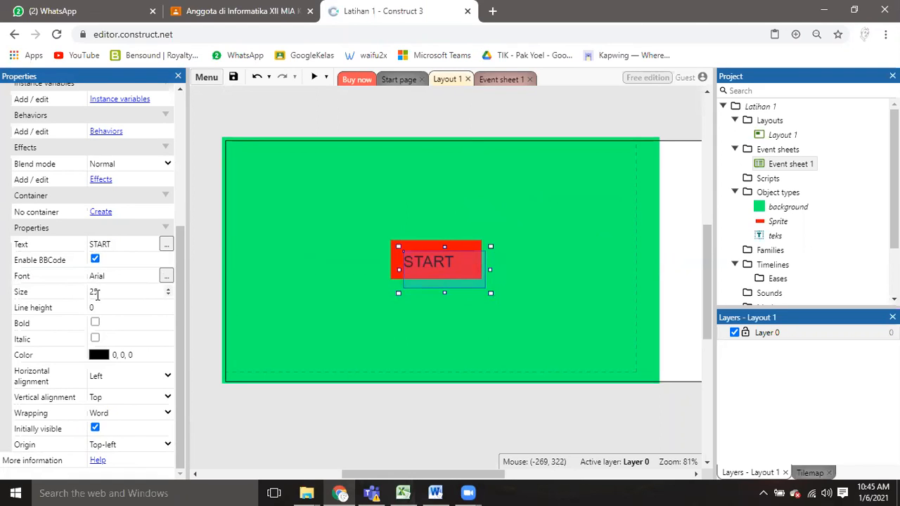
{"action": "left_click_drag", "start_coordinate": [433, 265], "coordinate": [435, 263]}
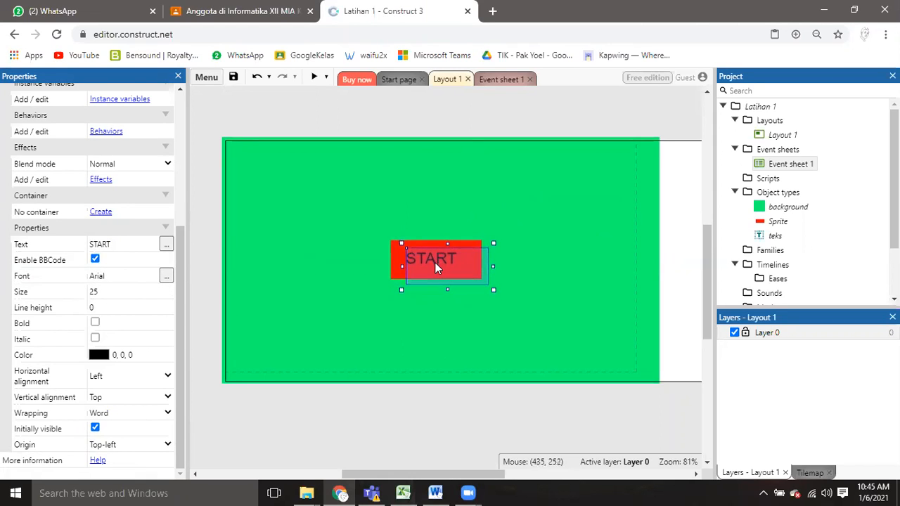
Set the START text color to white (255, 255, 255) and deselect the text.
{"action": "left_click", "coordinate": [99, 356]}
{"action": "left_click_drag", "start_coordinate": [125, 248], "coordinate": [66, 179]}
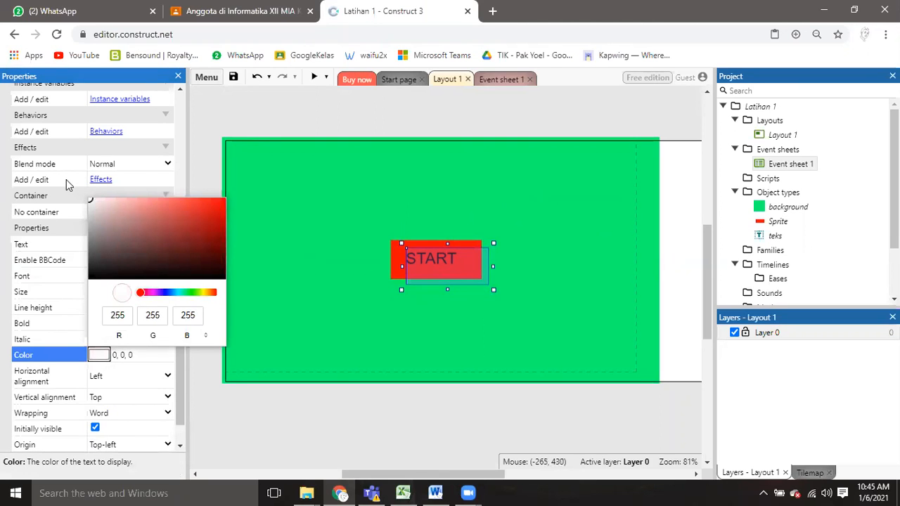
{"action": "left_click", "coordinate": [318, 315]}
{"action": "left_click", "coordinate": [408, 408]}
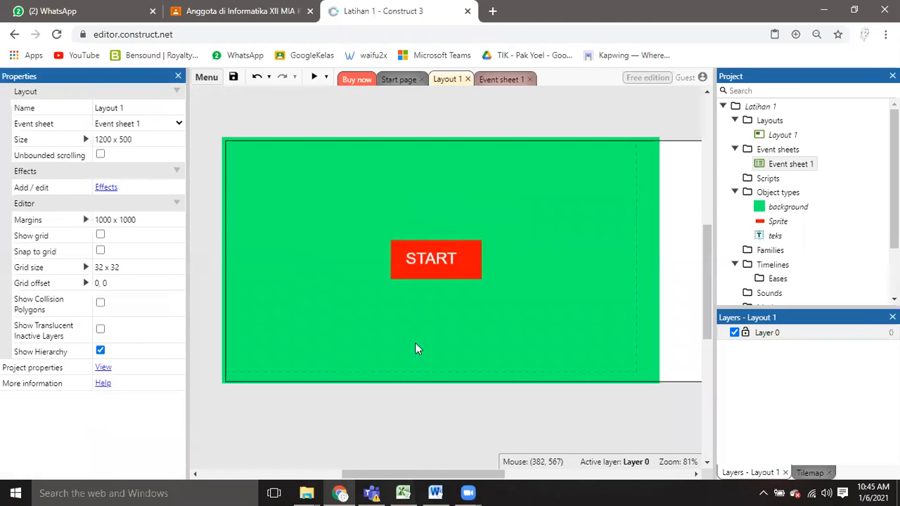
Nudge the START text closer to the center of the red rectangle and preview the layout, closing the preview when done.
{"action": "left_click_drag", "start_coordinate": [441, 258], "coordinate": [444, 260]}
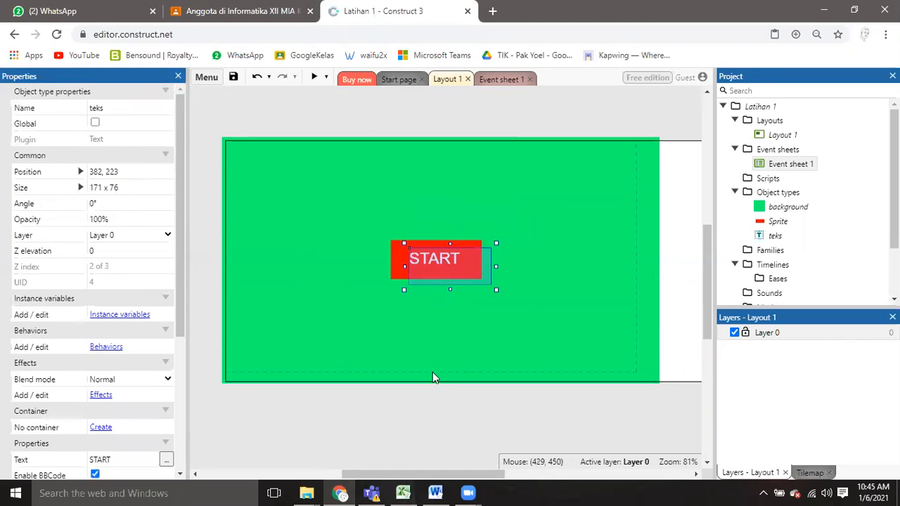
{"action": "left_click", "coordinate": [434, 408]}
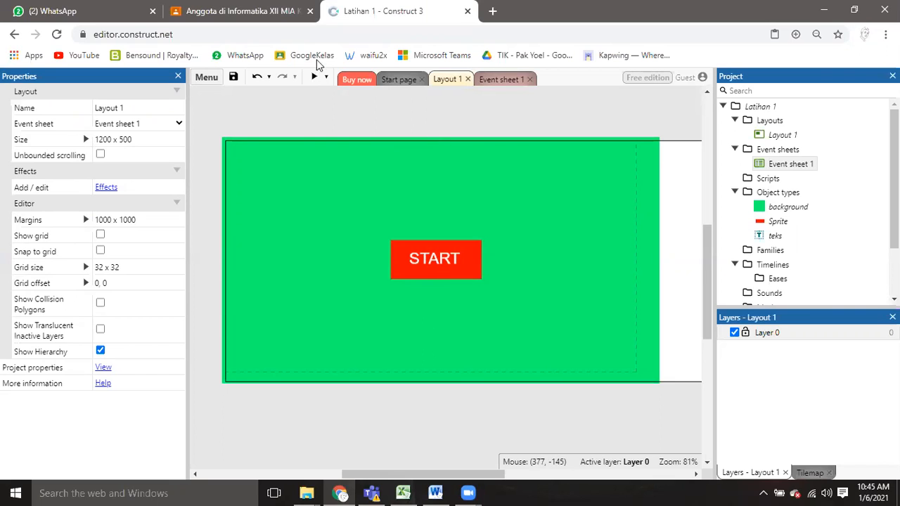
{"action": "left_click", "coordinate": [315, 78]}
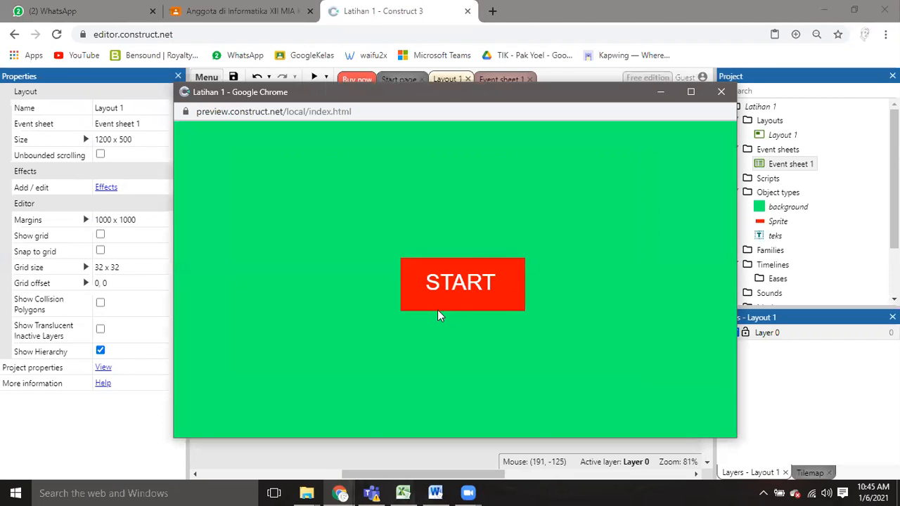
{"action": "left_click", "coordinate": [722, 92]}
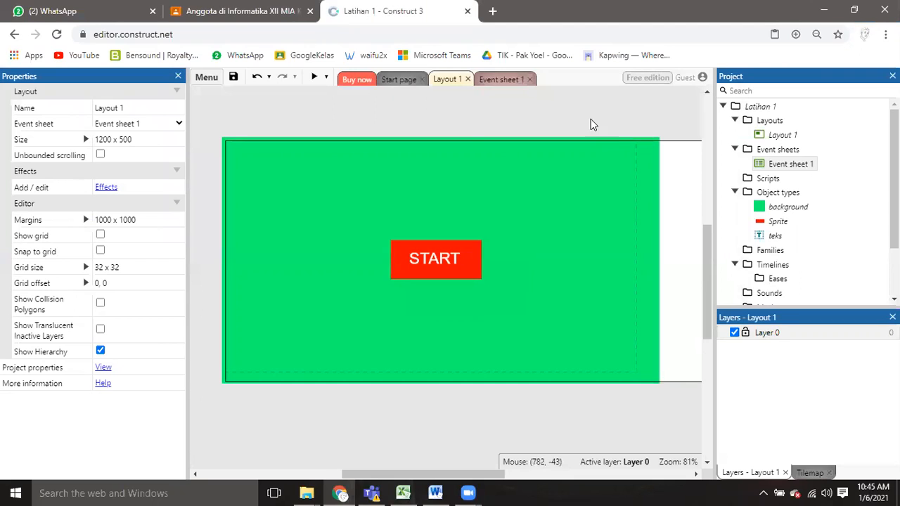
Compare the design view of Layout 1 with its empty event sheet, Event sheet 1.
{"action": "left_click", "coordinate": [425, 261]}
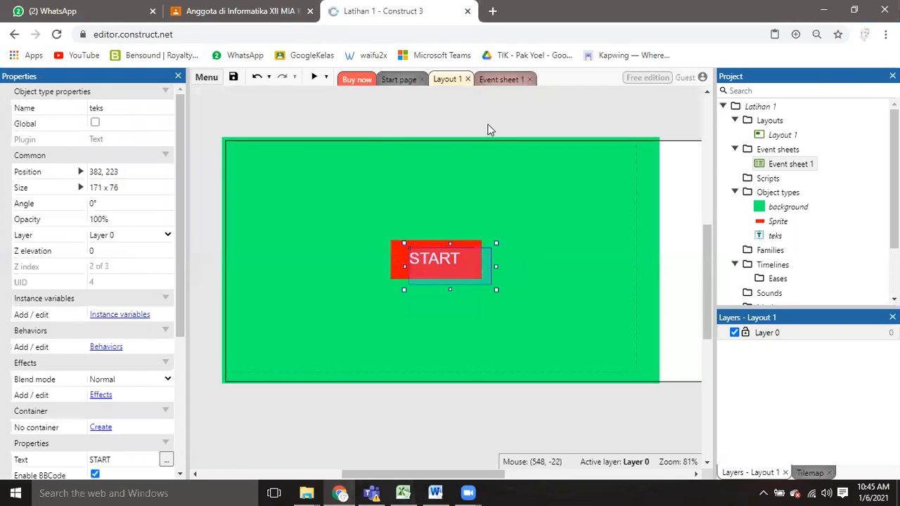
{"action": "left_click", "coordinate": [496, 78]}
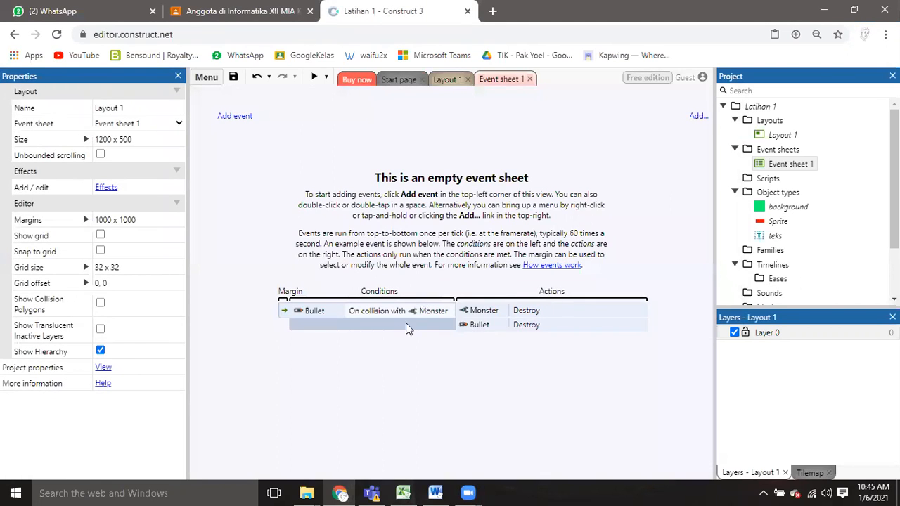
{"action": "left_click", "coordinate": [449, 81]}
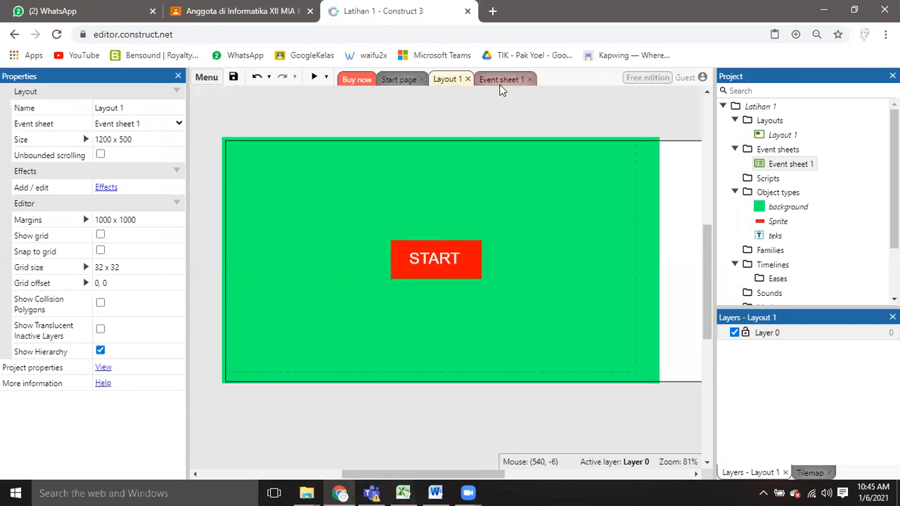
{"action": "left_click", "coordinate": [502, 81]}
{"action": "left_click", "coordinate": [462, 84]}
{"action": "left_click", "coordinate": [503, 81]}
{"action": "left_click", "coordinate": [456, 83]}
{"action": "left_click", "coordinate": [492, 84]}
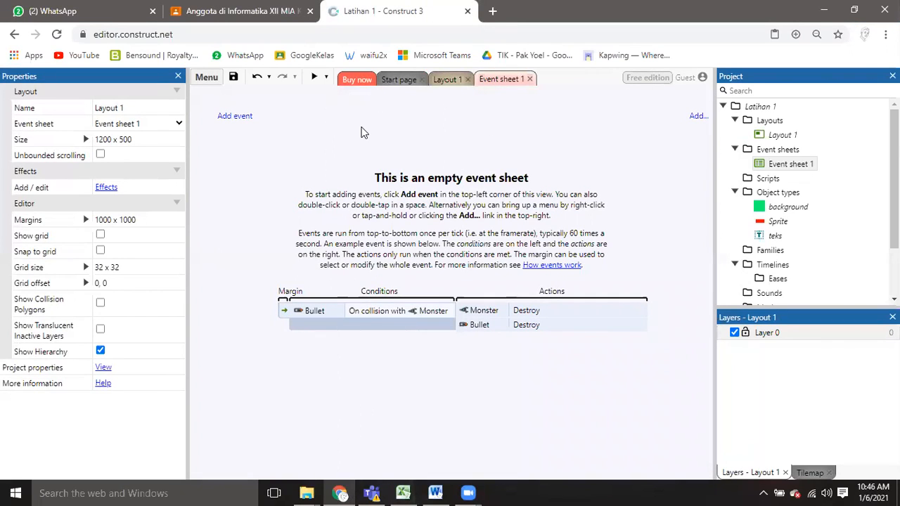
{"action": "left_click", "coordinate": [451, 82]}
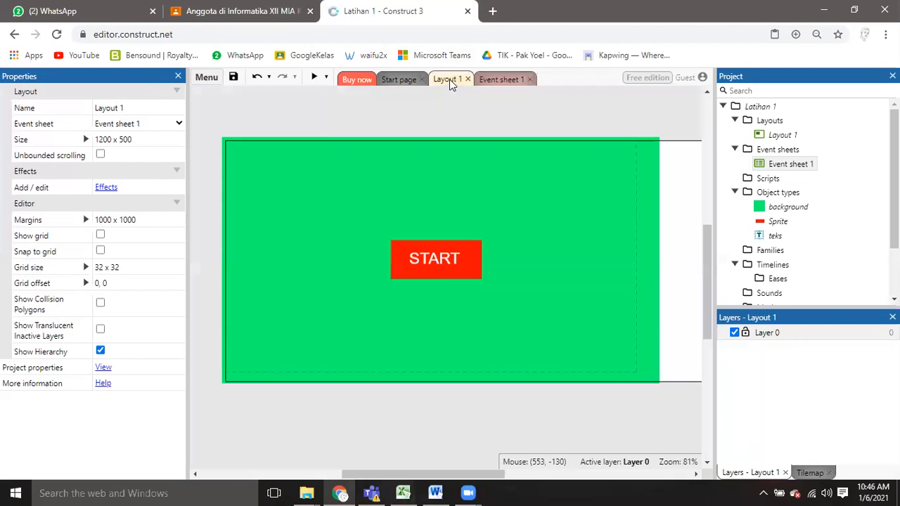
{"action": "left_click", "coordinate": [501, 82]}
{"action": "left_click", "coordinate": [464, 83]}
{"action": "left_click", "coordinate": [516, 79]}
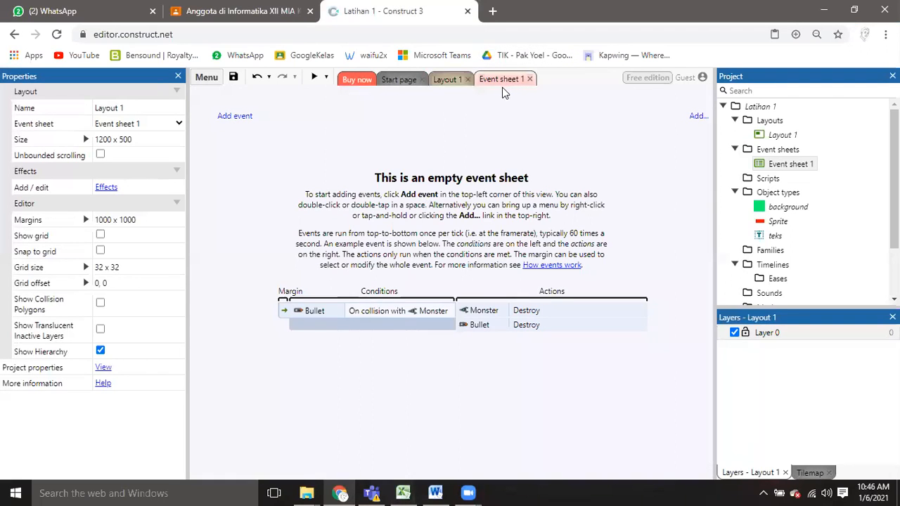
{"action": "left_click", "coordinate": [456, 80]}
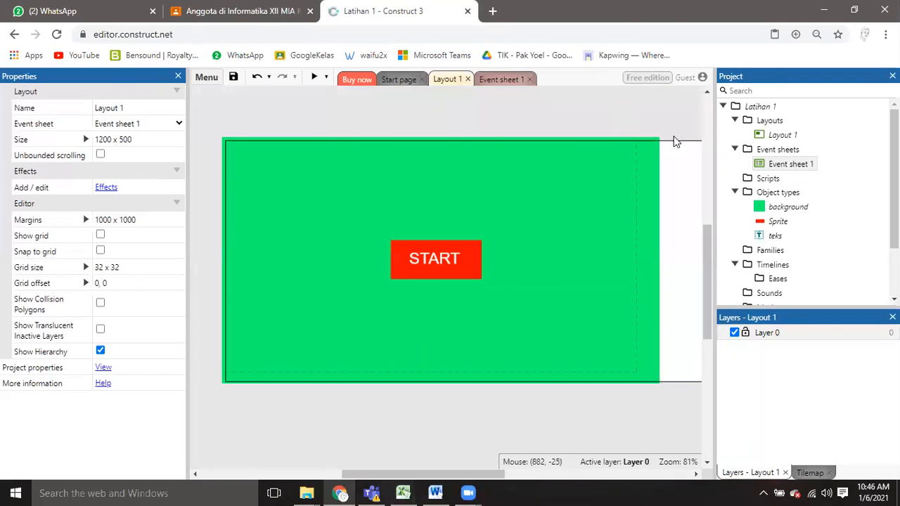
Add a second layout together with its own event sheet, keeping the default name Layout 2.
{"action": "left_click", "coordinate": [769, 121]}
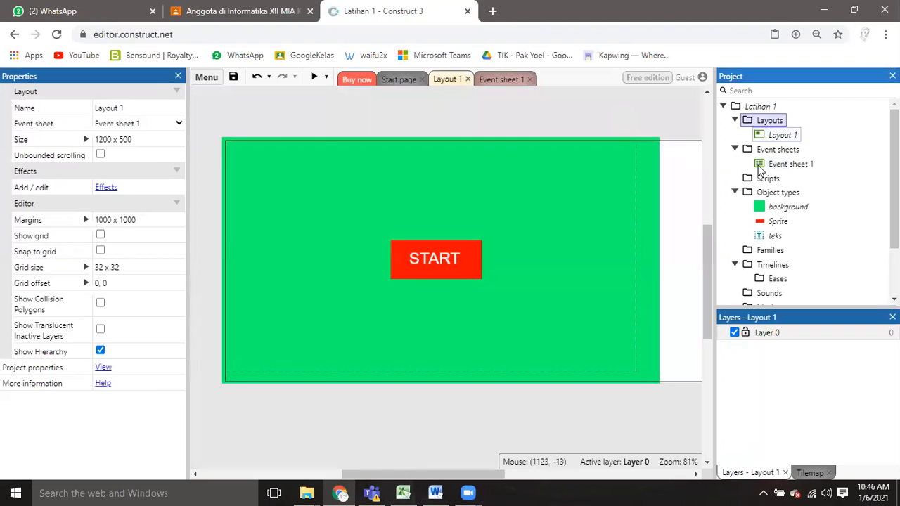
{"action": "left_click", "coordinate": [782, 134]}
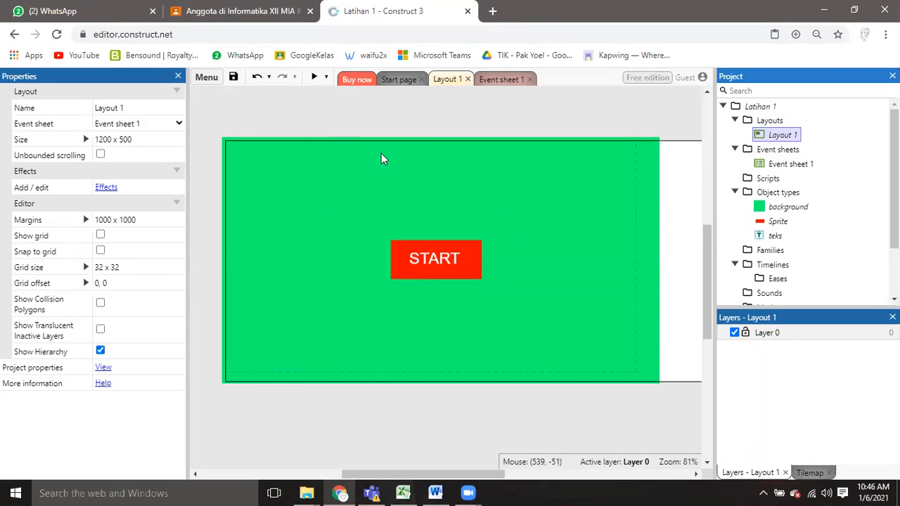
{"action": "left_click", "coordinate": [770, 120]}
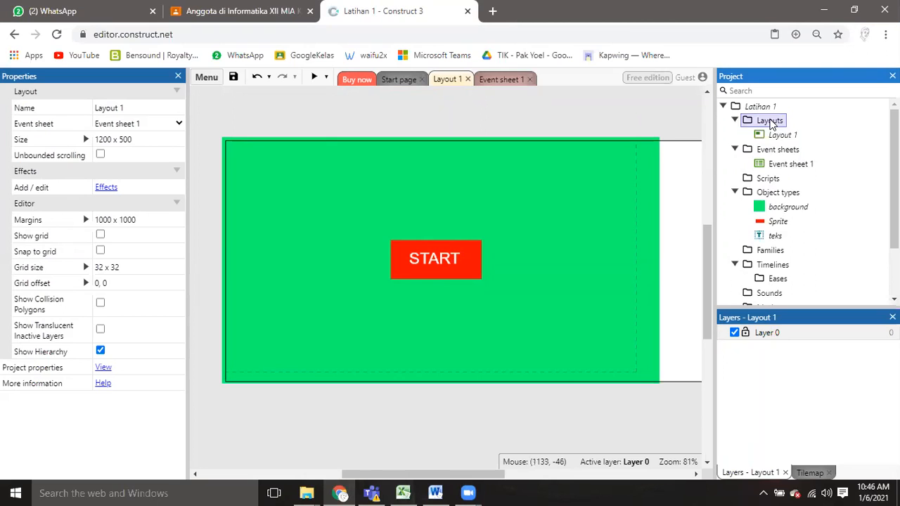
{"action": "right_click", "coordinate": [771, 121]}
{"action": "left_click", "coordinate": [779, 131]}
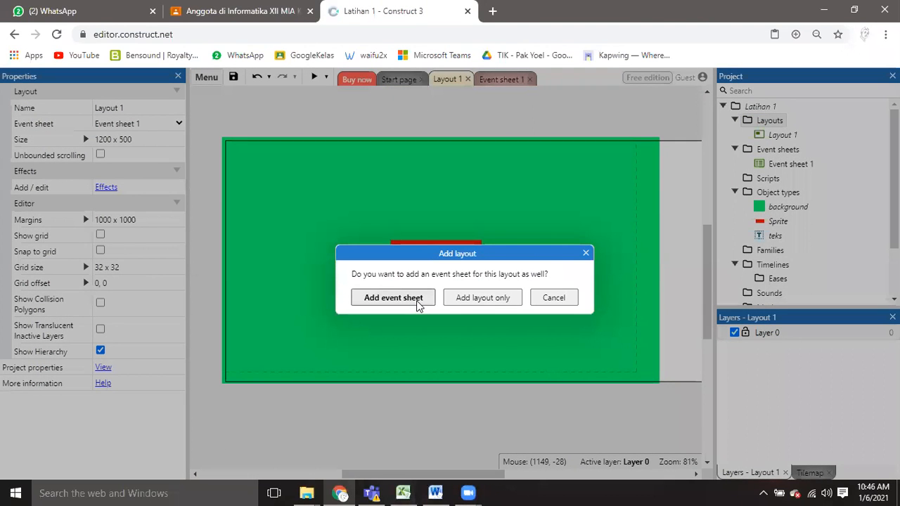
{"action": "left_click", "coordinate": [393, 297]}
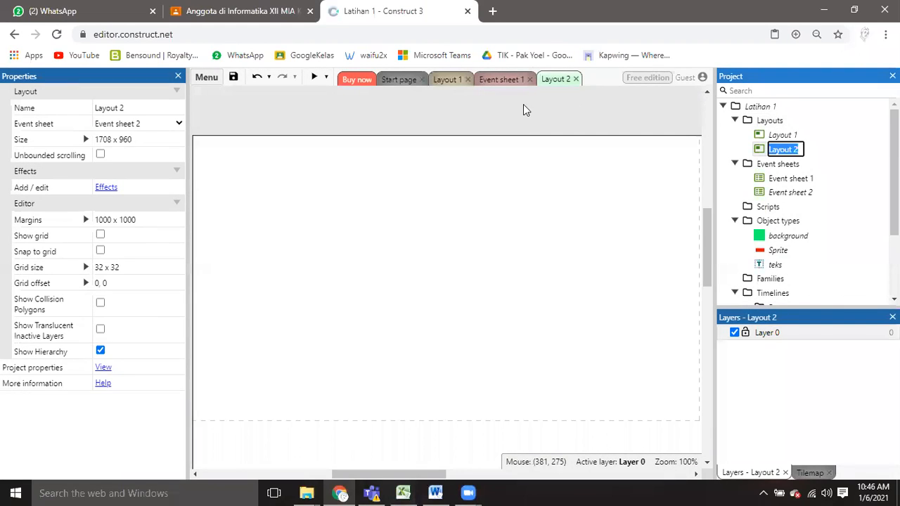
{"action": "left_click", "coordinate": [219, 225]}
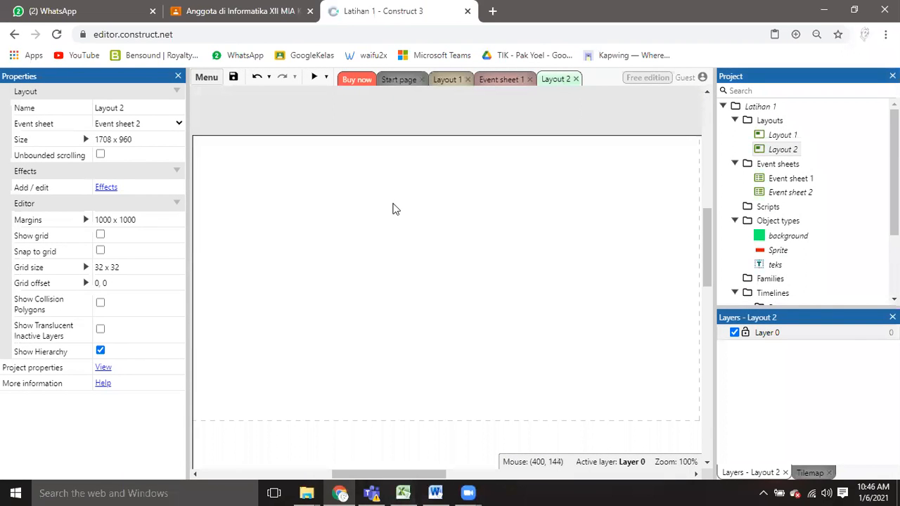
Set the size of Layout 2 to 1200 x 500.
{"action": "left_click", "coordinate": [116, 140]}
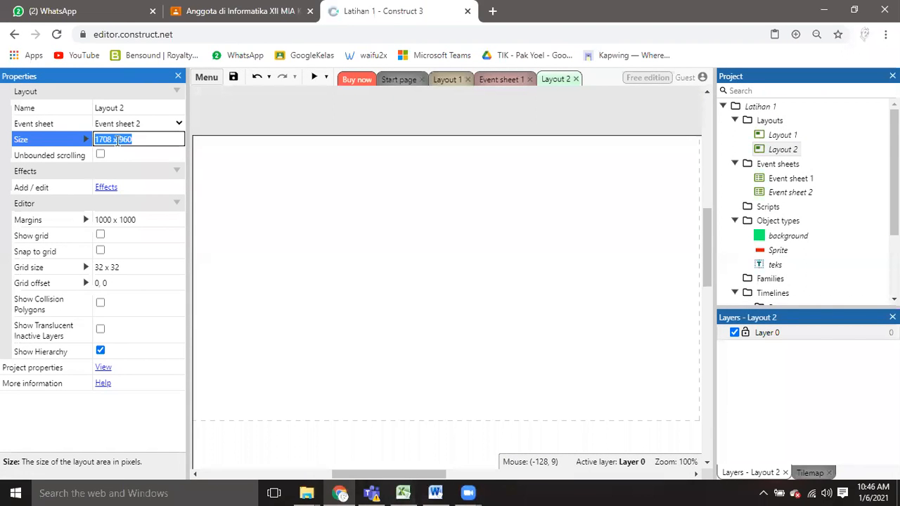
{"action": "type", "text": "1"}
{"action": "key", "text": "Down"}
{"action": "key", "text": "Down"}
{"action": "key", "text": "Return"}
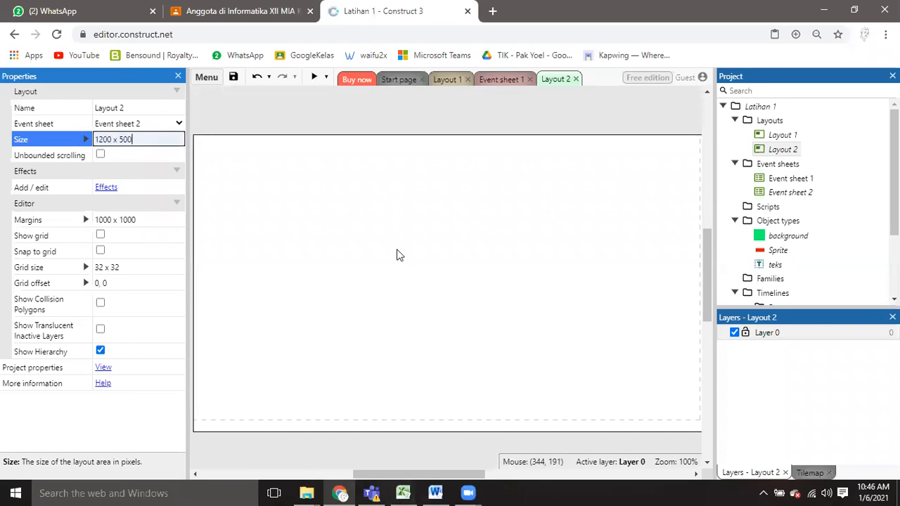
{"action": "scroll", "coordinate": [400, 235], "scroll_direction": "down", "scroll_amount": 2}
{"action": "scroll", "coordinate": [400, 235], "scroll_direction": "down", "scroll_amount": 1, "text": "ctrl"}
{"action": "scroll", "coordinate": [401, 240], "scroll_direction": "up", "scroll_amount": 2}
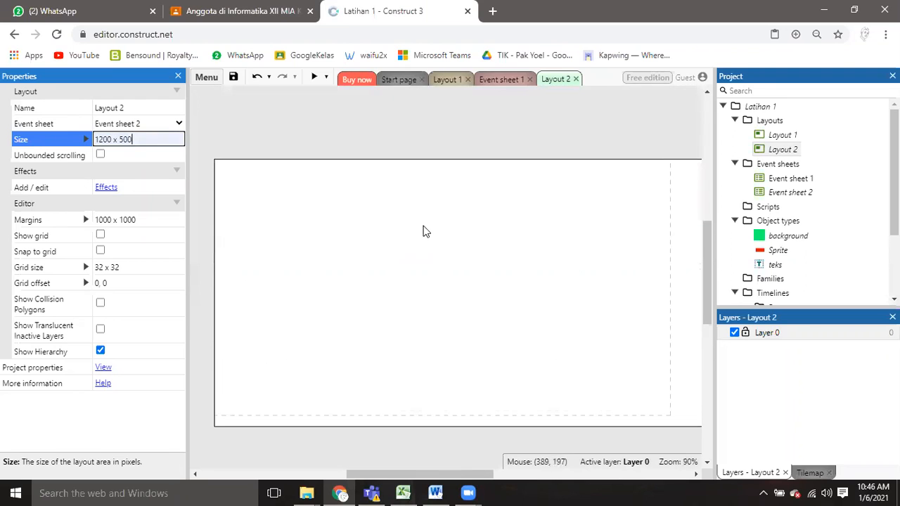
{"action": "left_click_drag", "start_coordinate": [457, 475], "coordinate": [461, 476]}
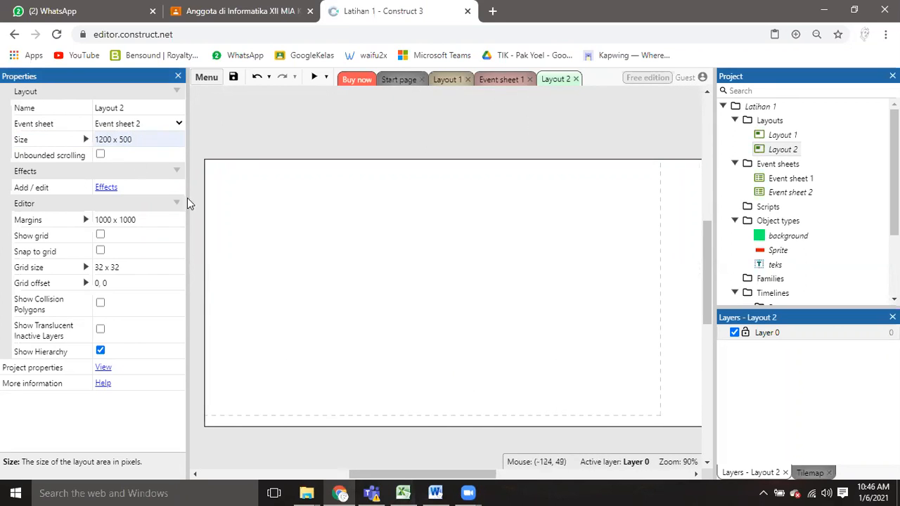
Insert a Tiled Background object with the default name and place it in Layout 2.
{"action": "right_click", "coordinate": [232, 128]}
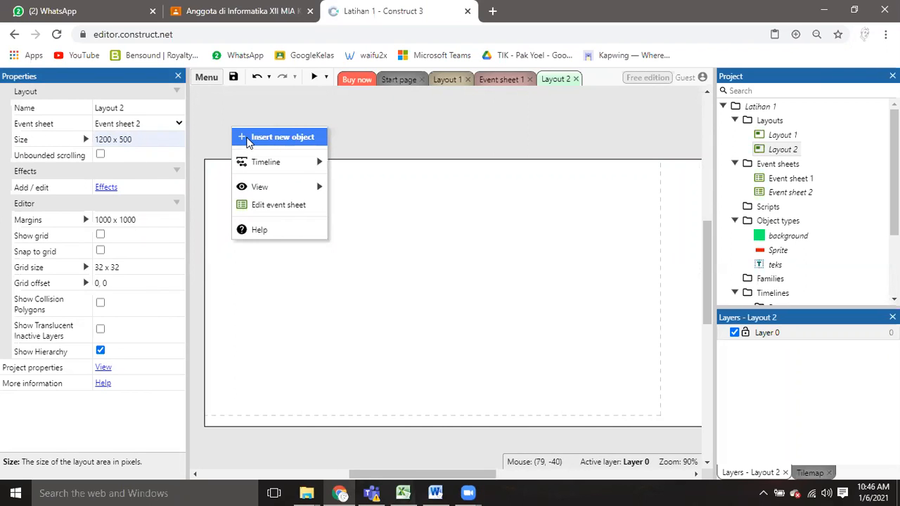
{"action": "left_click", "coordinate": [247, 139]}
{"action": "left_click_drag", "start_coordinate": [611, 161], "coordinate": [612, 207]}
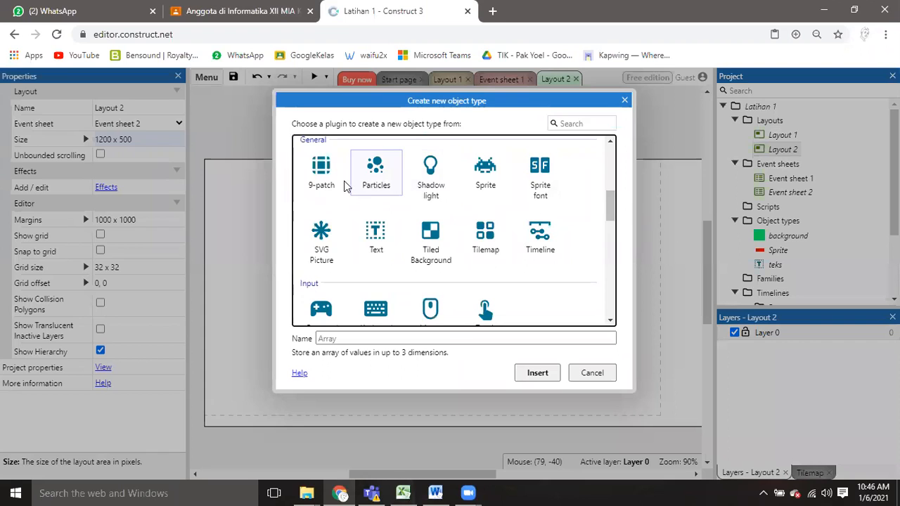
{"action": "left_click", "coordinate": [444, 251]}
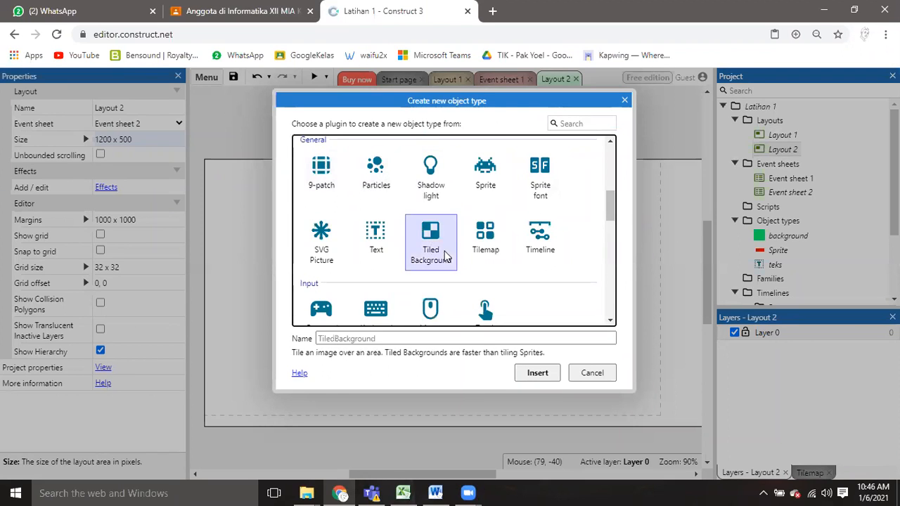
{"action": "left_click", "coordinate": [535, 372]}
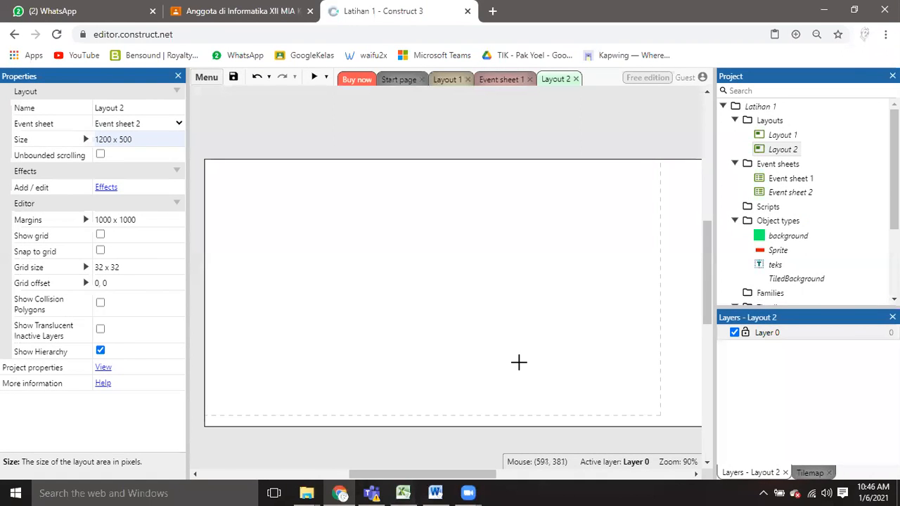
{"action": "left_click", "coordinate": [334, 213]}
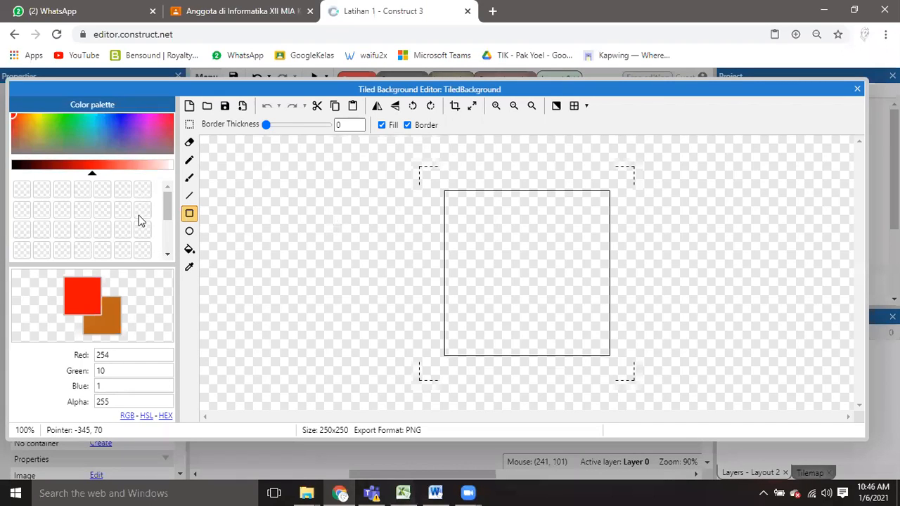
Flood-fill the new tiled background's image with bright green (6, 248, 6) and close the image editor.
{"action": "left_click_drag", "start_coordinate": [88, 122], "coordinate": [65, 116]}
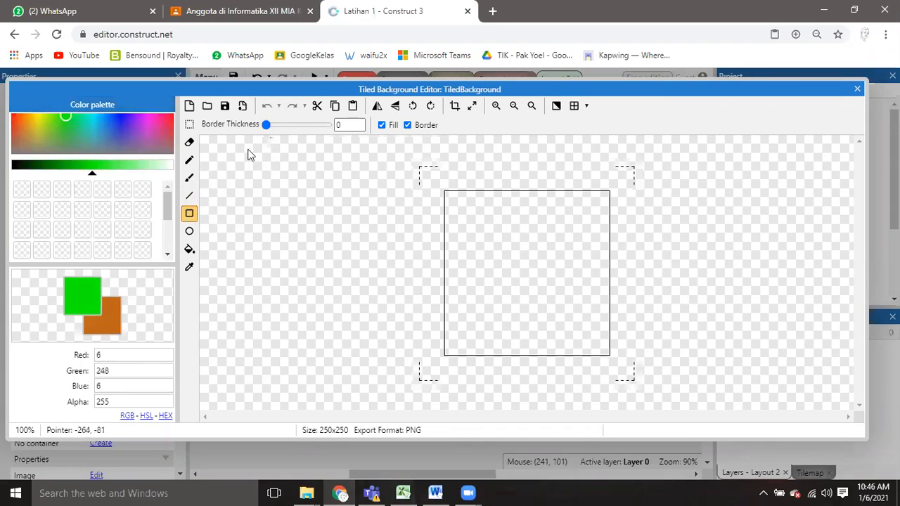
{"action": "left_click", "coordinate": [189, 249]}
{"action": "left_click", "coordinate": [512, 259]}
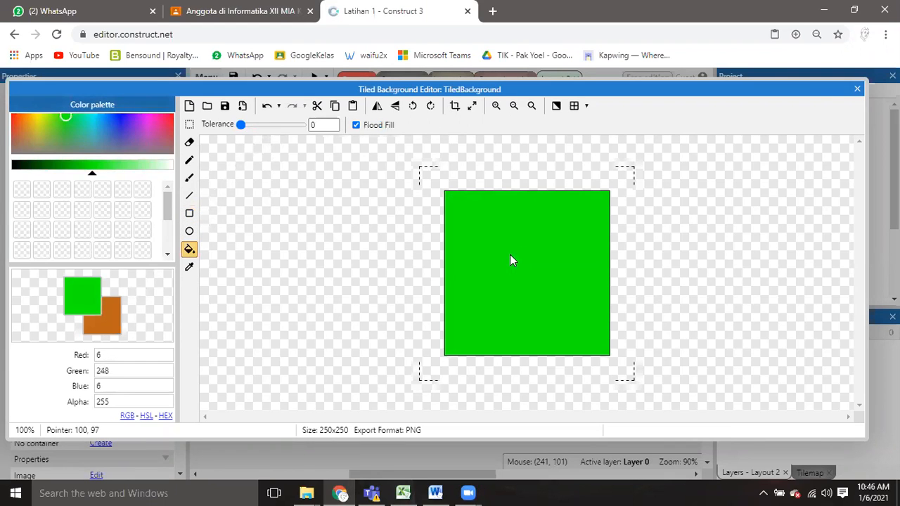
{"action": "left_click", "coordinate": [857, 89]}
Move and stretch the green tiled background to about 899 x 511 so it covers the dashed viewport area of Layout 2, and deselect it.
{"action": "left_click_drag", "start_coordinate": [361, 249], "coordinate": [681, 438]}
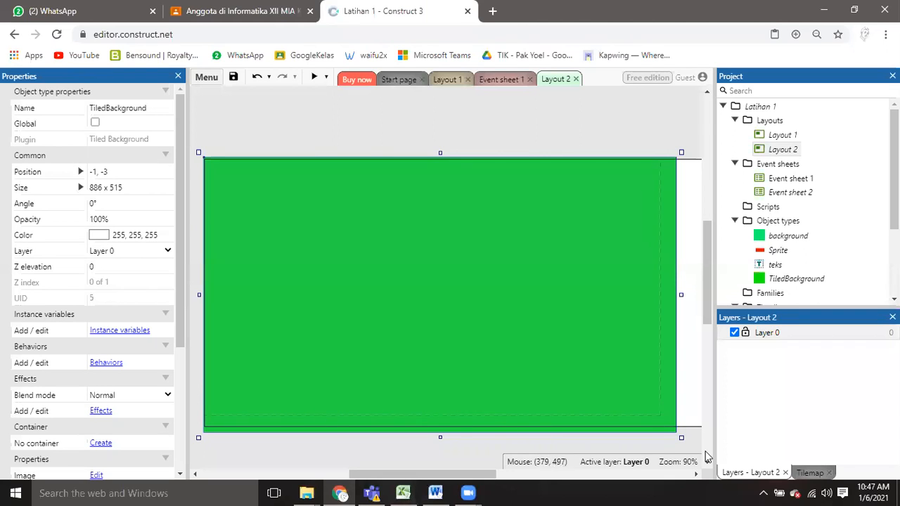
{"action": "left_click_drag", "start_coordinate": [681, 438], "coordinate": [687, 437]}
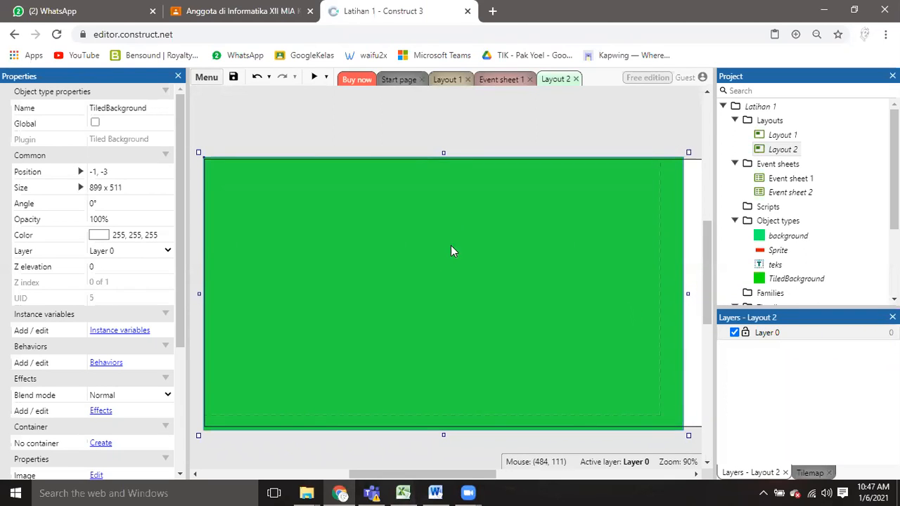
{"action": "left_click", "coordinate": [630, 140]}
{"action": "left_click", "coordinate": [614, 310]}
{"action": "left_click", "coordinate": [656, 113]}
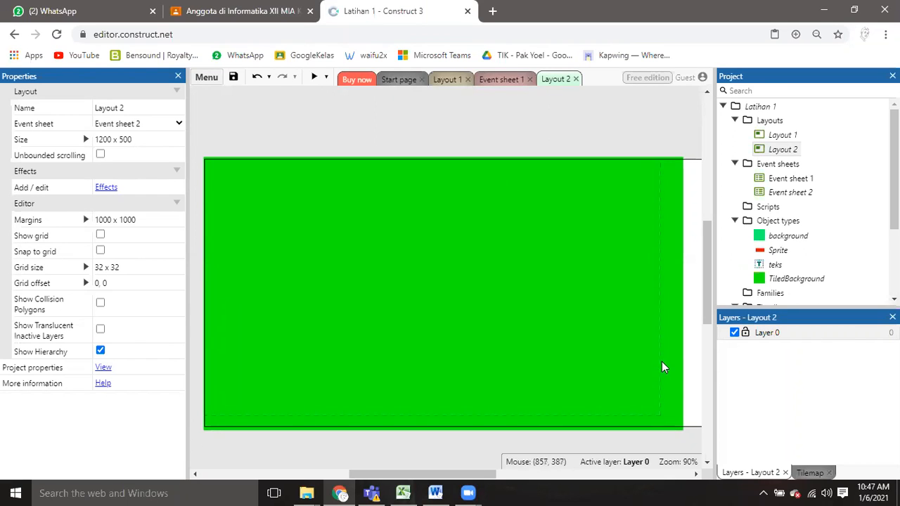
{"action": "right_click", "coordinate": [314, 126]}
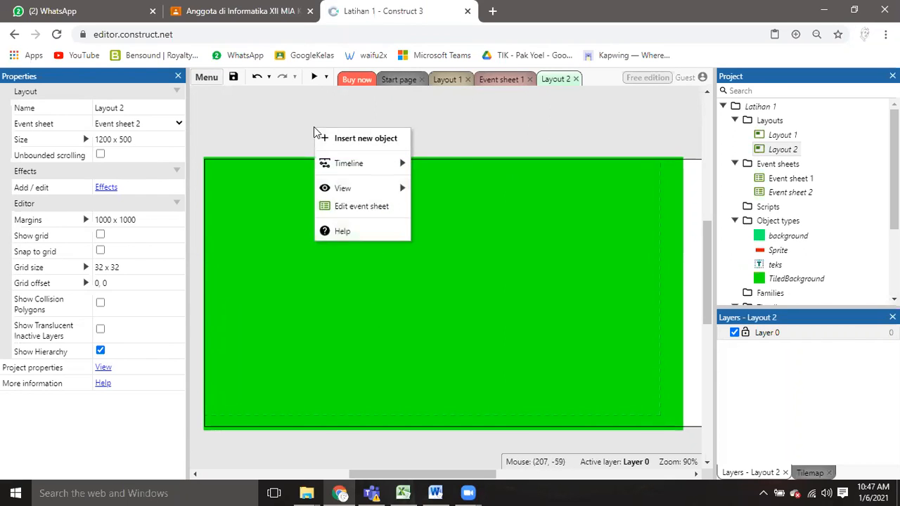
{"action": "left_click", "coordinate": [333, 137]}
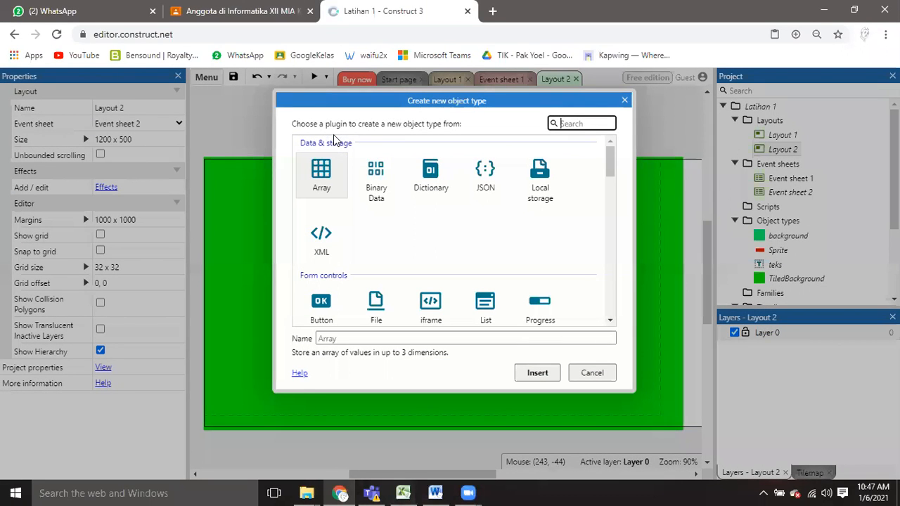
{"action": "scroll", "coordinate": [398, 223], "scroll_direction": "down", "scroll_amount": 1}
{"action": "left_click", "coordinate": [625, 102]}
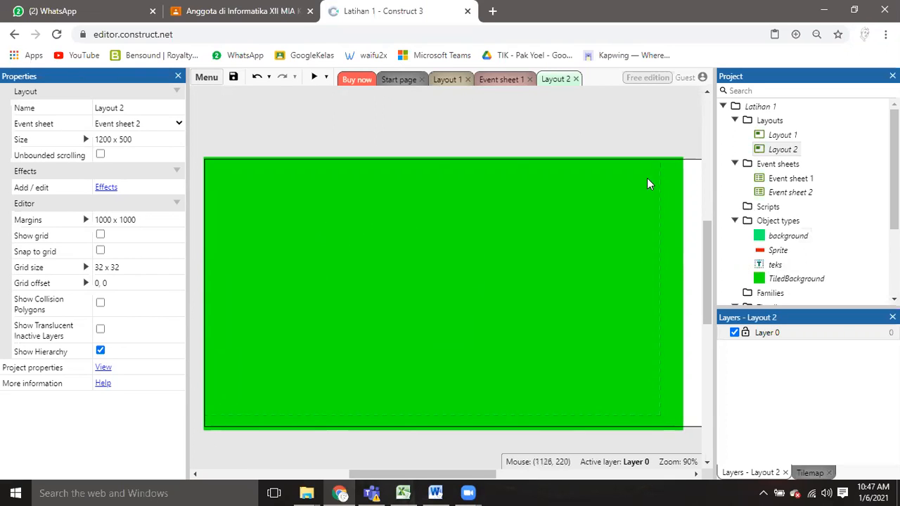
Insert a second Tiled Background object with the default name and place it on the green area of Layout 2.
{"action": "right_click", "coordinate": [425, 137]}
{"action": "left_click", "coordinate": [465, 144]}
{"action": "scroll", "coordinate": [426, 264], "scroll_direction": "down", "scroll_amount": 6}
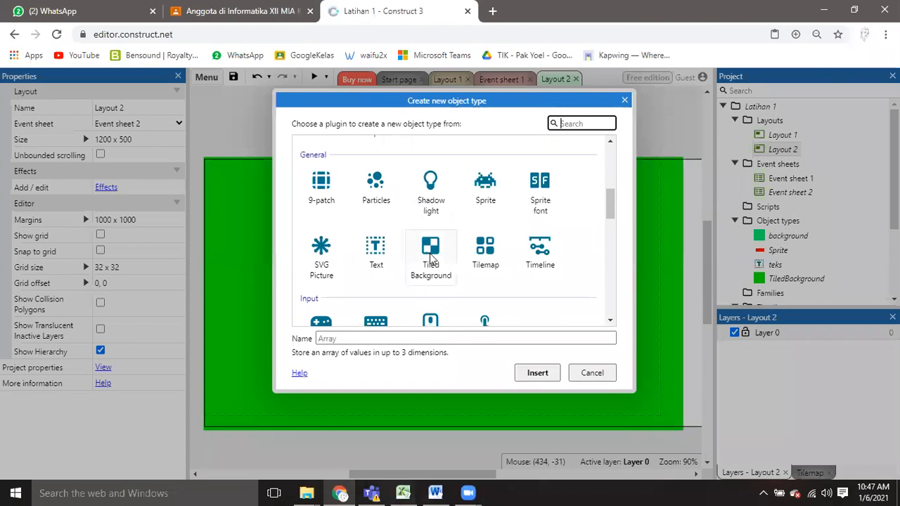
{"action": "left_click", "coordinate": [430, 255]}
{"action": "left_click", "coordinate": [536, 374]}
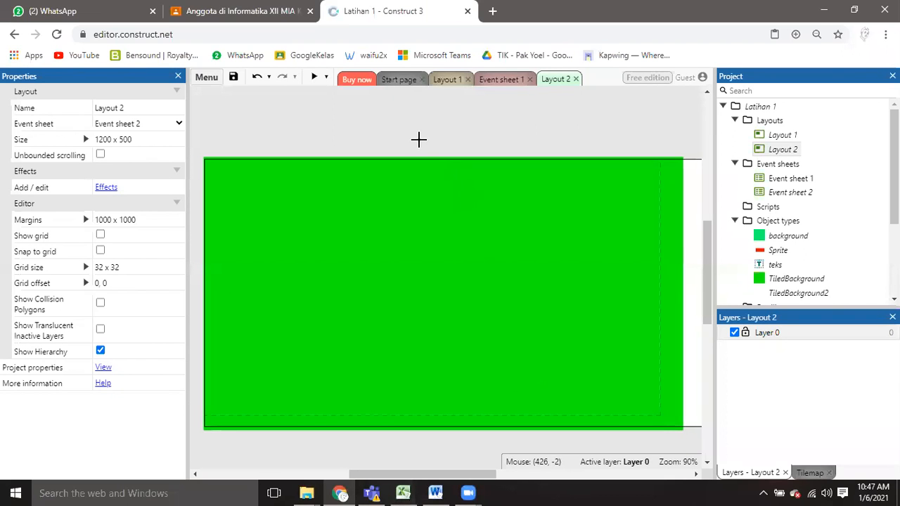
{"action": "left_click", "coordinate": [377, 282]}
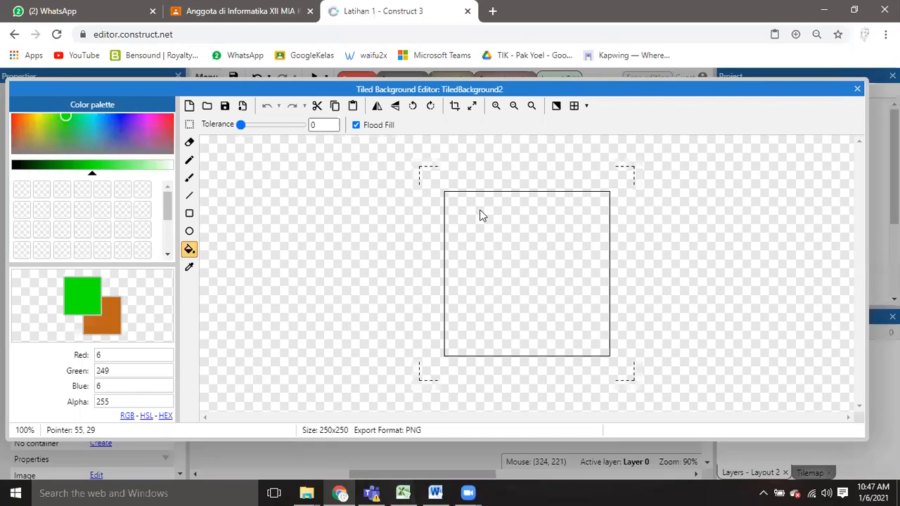
Draw a filled brown (162, 81, 40) rectangle about 54 px high across the full width of the image's upper edge.
{"action": "left_click_drag", "start_coordinate": [59, 122], "coordinate": [20, 129]}
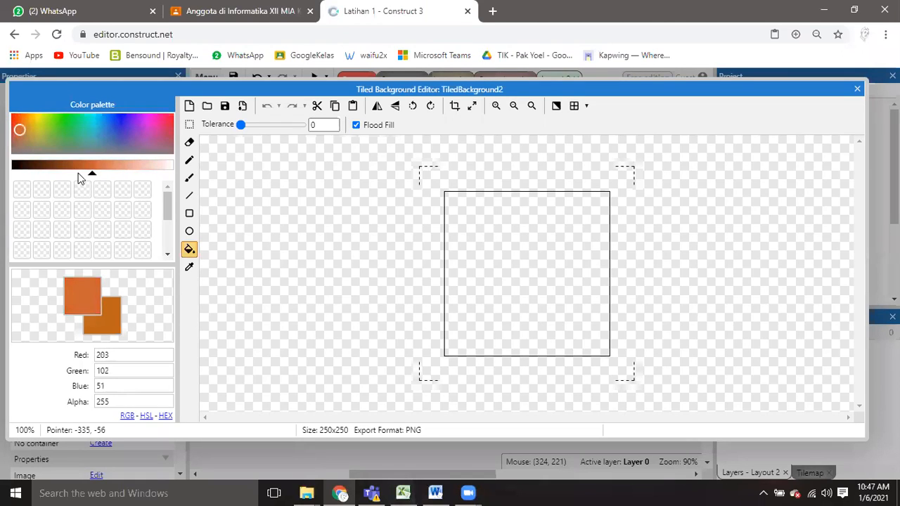
{"action": "left_click", "coordinate": [76, 168]}
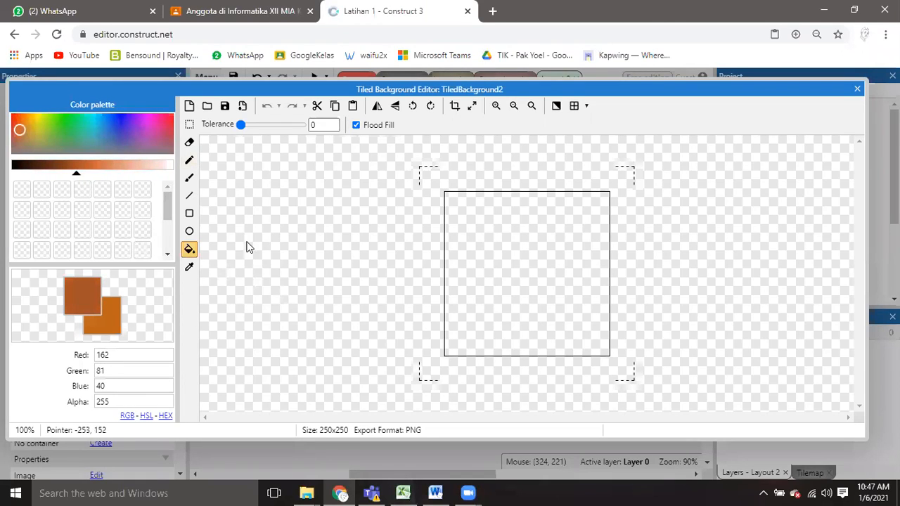
{"action": "left_click", "coordinate": [189, 213]}
{"action": "left_click_drag", "start_coordinate": [444, 192], "coordinate": [615, 232]}
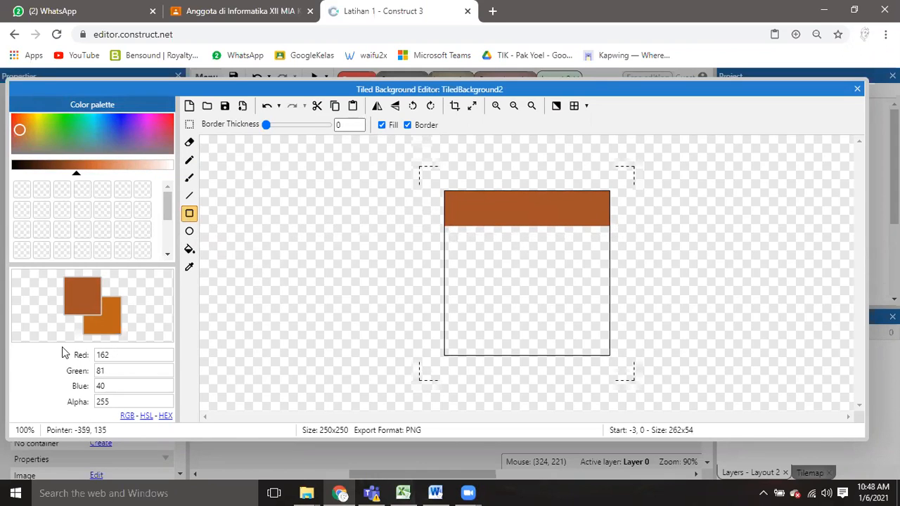
Fill the rest of the image below the brown band with a green (81, 181, 32) rectangle, leaving no gap.
{"action": "left_click", "coordinate": [116, 327]}
{"action": "left_click_drag", "start_coordinate": [24, 124], "coordinate": [56, 124]}
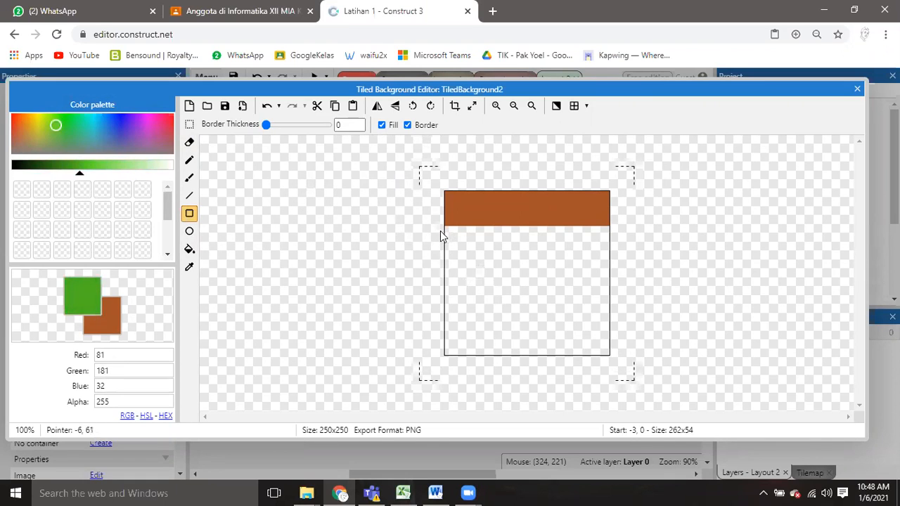
{"action": "left_click_drag", "start_coordinate": [440, 228], "coordinate": [581, 381]}
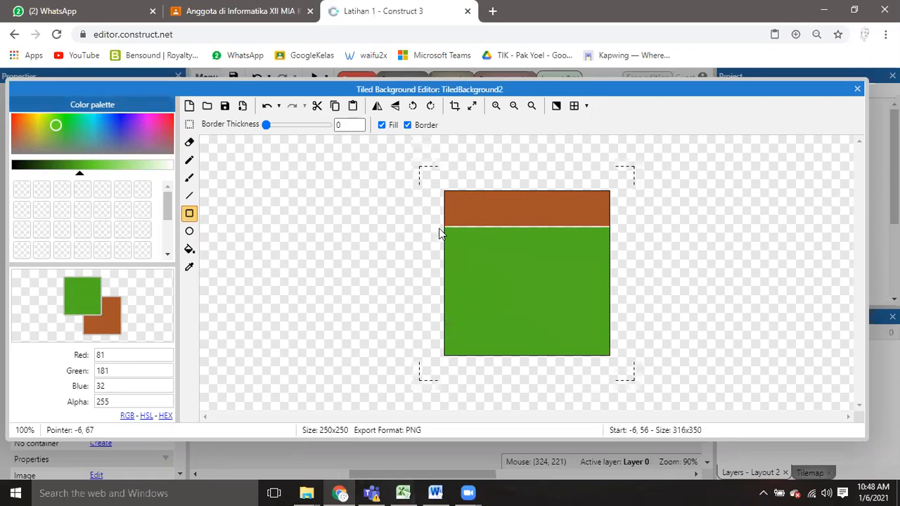
{"action": "left_click_drag", "start_coordinate": [441, 229], "coordinate": [620, 450]}
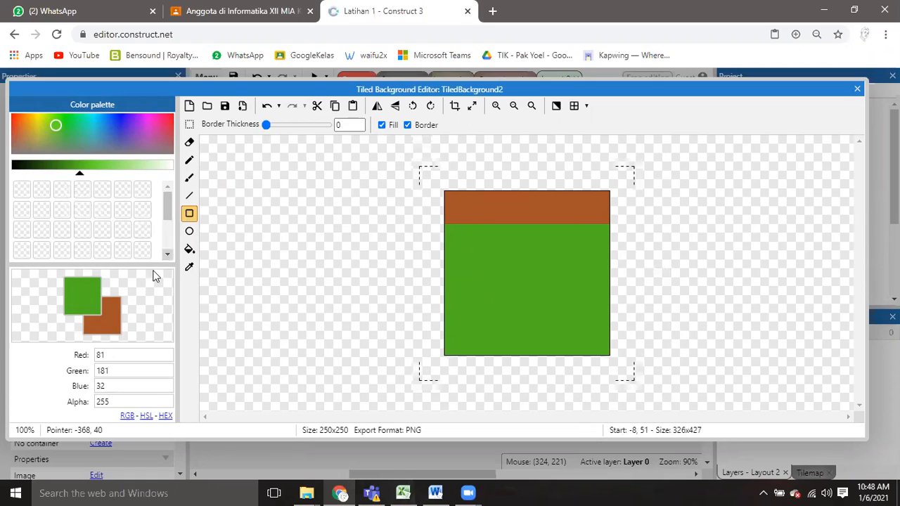
Scatter small filled brown (162, 81, 40) rectangles of varying sizes over the green area and close the image editor.
{"action": "left_click", "coordinate": [105, 322]}
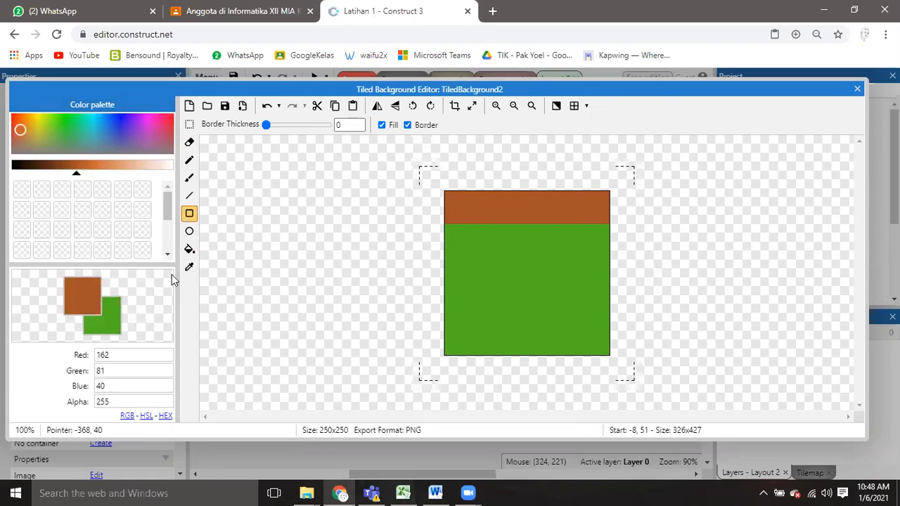
{"action": "left_click_drag", "start_coordinate": [457, 252], "coordinate": [478, 284]}
{"action": "mouse_move", "coordinate": [493, 246]}
{"action": "left_mouse_down"}
{"action": "mouse_move", "coordinate": [532, 261]}
{"action": "mouse_move", "coordinate": [505, 279]}
{"action": "left_mouse_up"}
{"action": "mouse_move", "coordinate": [471, 310]}
{"action": "left_mouse_down"}
{"action": "mouse_move", "coordinate": [488, 330]}
{"action": "mouse_move", "coordinate": [464, 350]}
{"action": "left_mouse_up"}
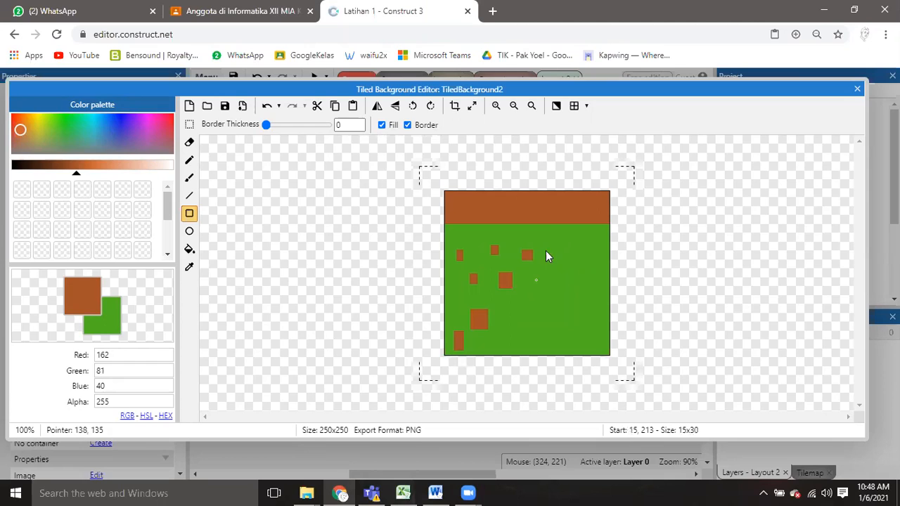
{"action": "mouse_move", "coordinate": [552, 236]}
{"action": "left_mouse_down"}
{"action": "mouse_move", "coordinate": [562, 244]}
{"action": "mouse_move", "coordinate": [561, 274]}
{"action": "mouse_move", "coordinate": [533, 292]}
{"action": "mouse_move", "coordinate": [514, 349]}
{"action": "mouse_move", "coordinate": [559, 348]}
{"action": "left_mouse_up"}
{"action": "left_click_drag", "start_coordinate": [565, 302], "coordinate": [577, 317]}
{"action": "mouse_move", "coordinate": [587, 239]}
{"action": "left_mouse_down"}
{"action": "mouse_move", "coordinate": [599, 253]}
{"action": "mouse_move", "coordinate": [596, 282]}
{"action": "left_mouse_up"}
{"action": "left_click_drag", "start_coordinate": [595, 318], "coordinate": [592, 346]}
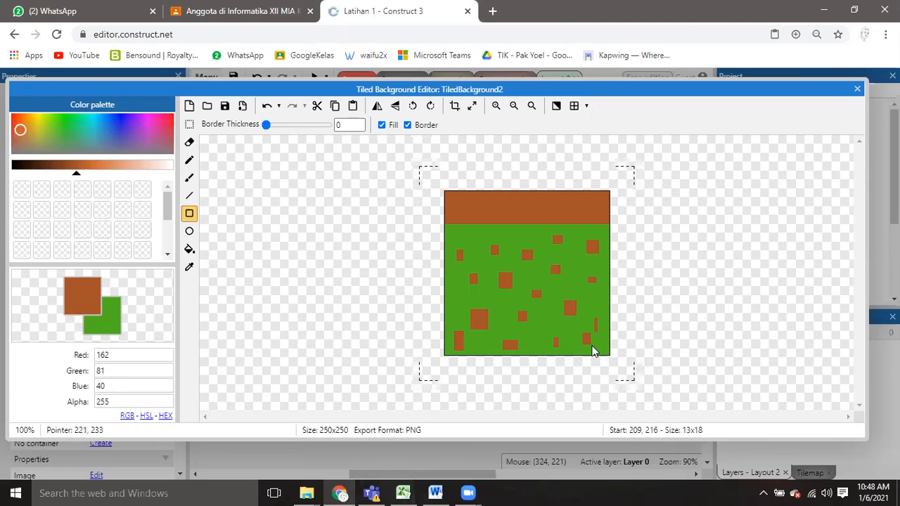
{"action": "mouse_move", "coordinate": [513, 228]}
{"action": "left_mouse_down"}
{"action": "mouse_move", "coordinate": [523, 235]}
{"action": "mouse_move", "coordinate": [482, 245]}
{"action": "left_mouse_up"}
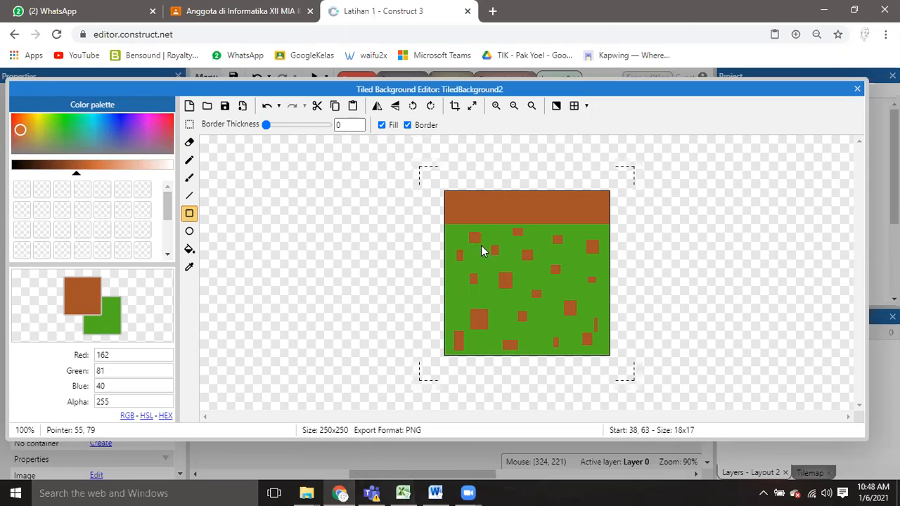
{"action": "left_click_drag", "start_coordinate": [453, 286], "coordinate": [463, 298]}
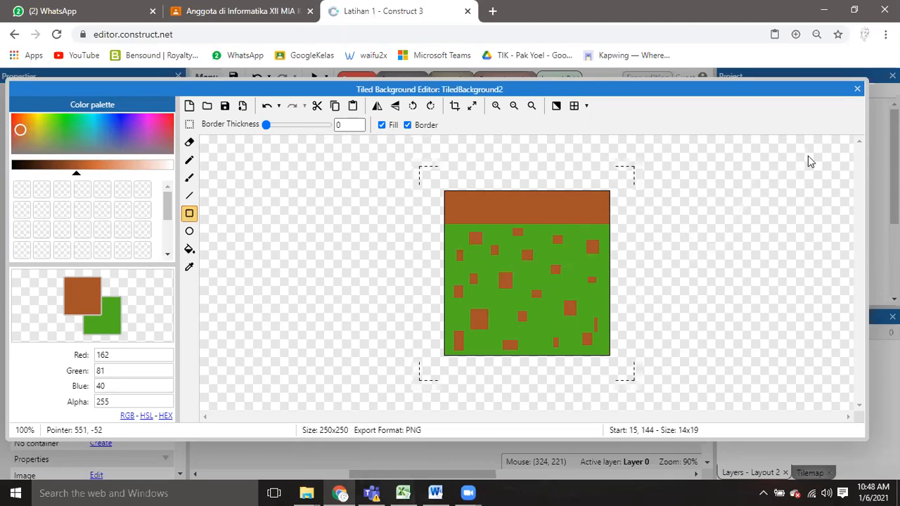
{"action": "left_click", "coordinate": [857, 89]}
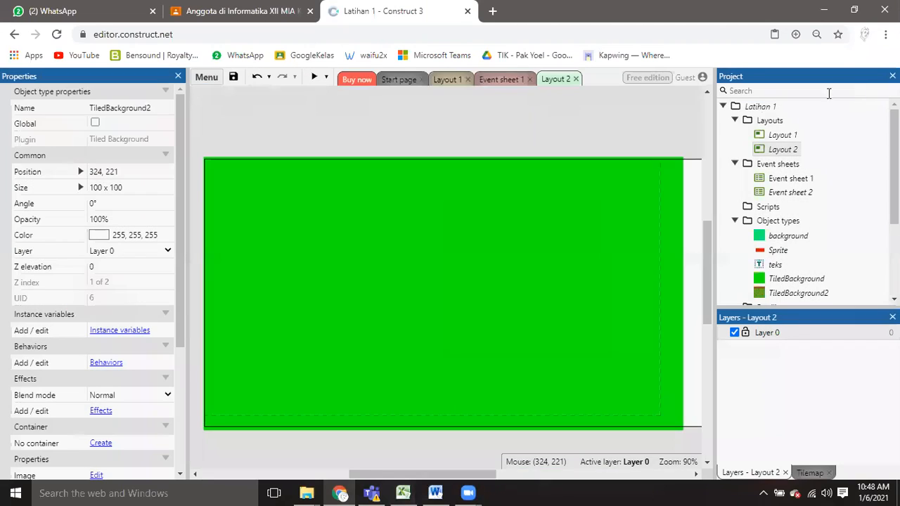
Move and stretch the brown-and-green ground tile to about 1168 x 143 at position -6, 365 along Layout 2's lower edge, and deselect it.
{"action": "left_click_drag", "start_coordinate": [414, 301], "coordinate": [702, 398]}
{"action": "left_click_drag", "start_coordinate": [588, 372], "coordinate": [507, 401]}
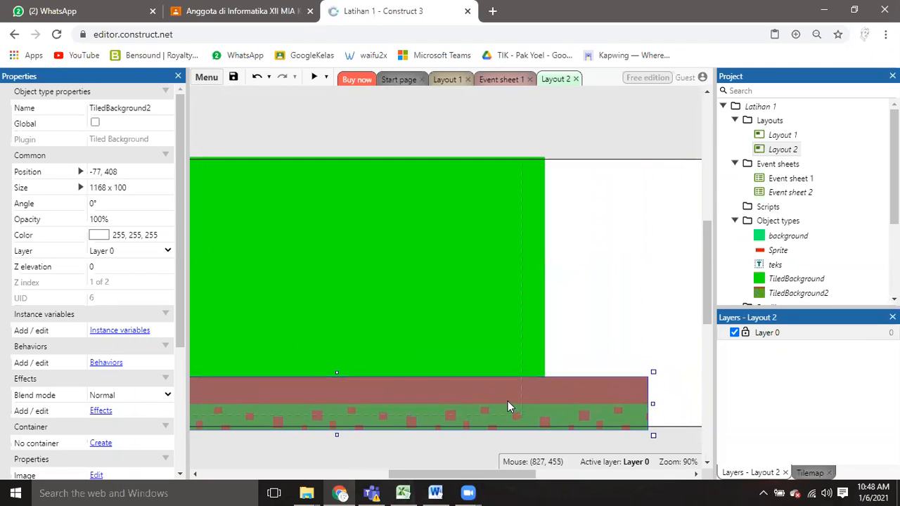
{"action": "left_click_drag", "start_coordinate": [336, 374], "coordinate": [344, 352]}
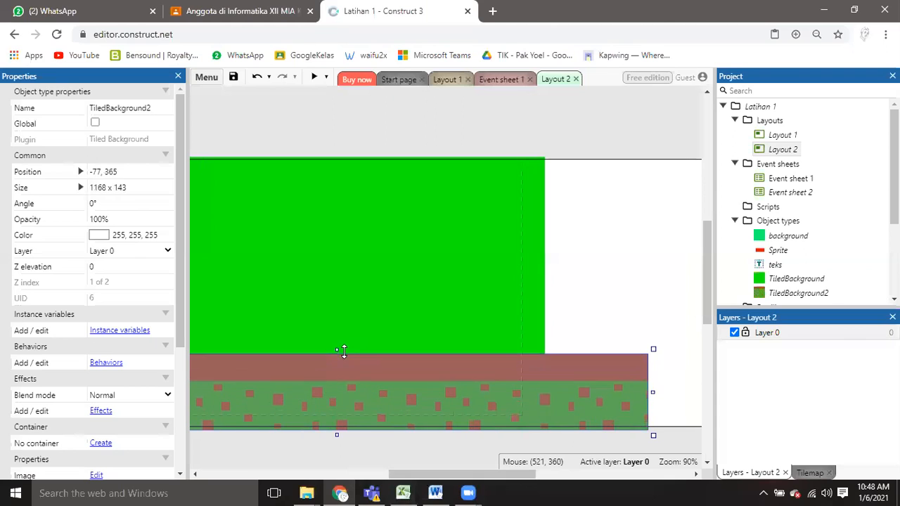
{"action": "left_click_drag", "start_coordinate": [443, 475], "coordinate": [391, 477]}
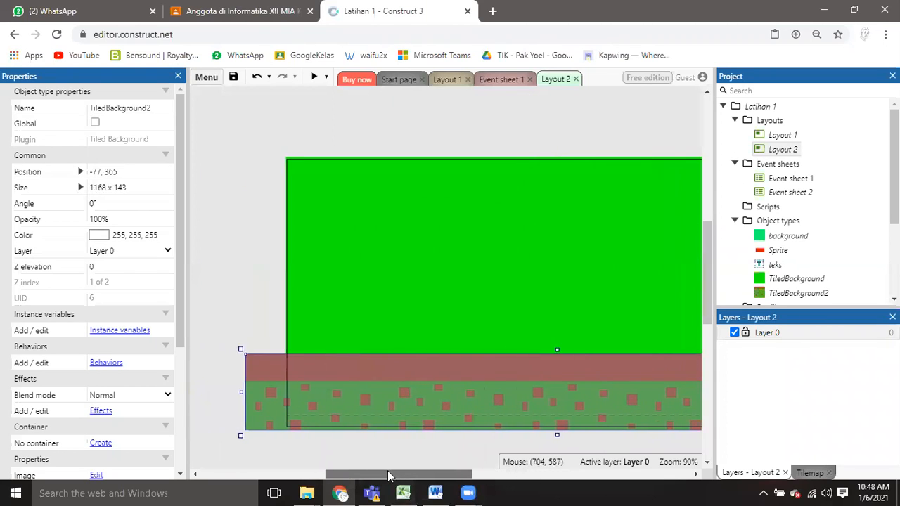
{"action": "left_click_drag", "start_coordinate": [436, 371], "coordinate": [471, 363]}
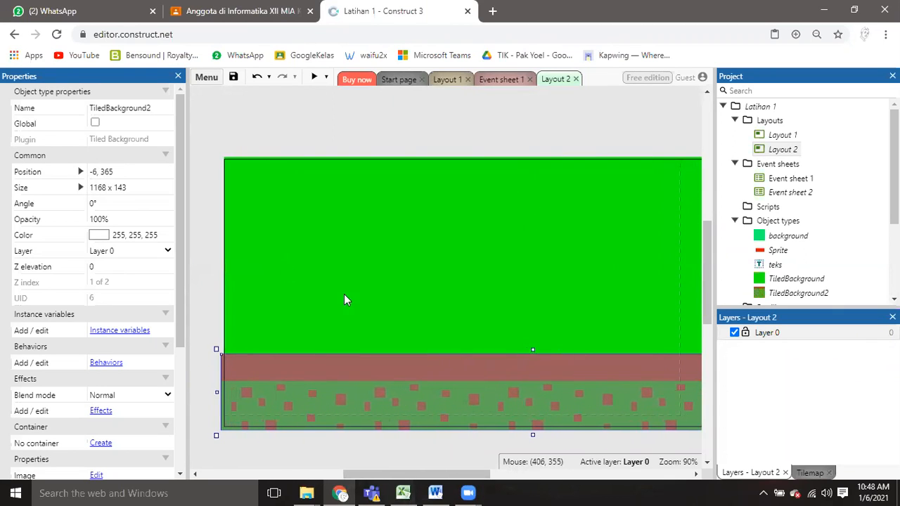
{"action": "left_click", "coordinate": [207, 247]}
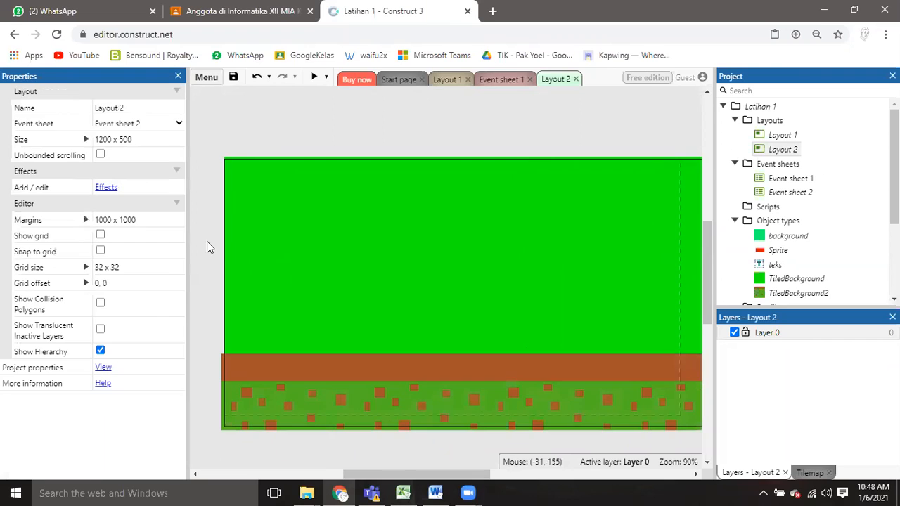
{"action": "left_click", "coordinate": [391, 368]}
{"action": "left_click", "coordinate": [411, 304]}
{"action": "left_click", "coordinate": [401, 123]}
{"action": "left_click", "coordinate": [401, 194]}
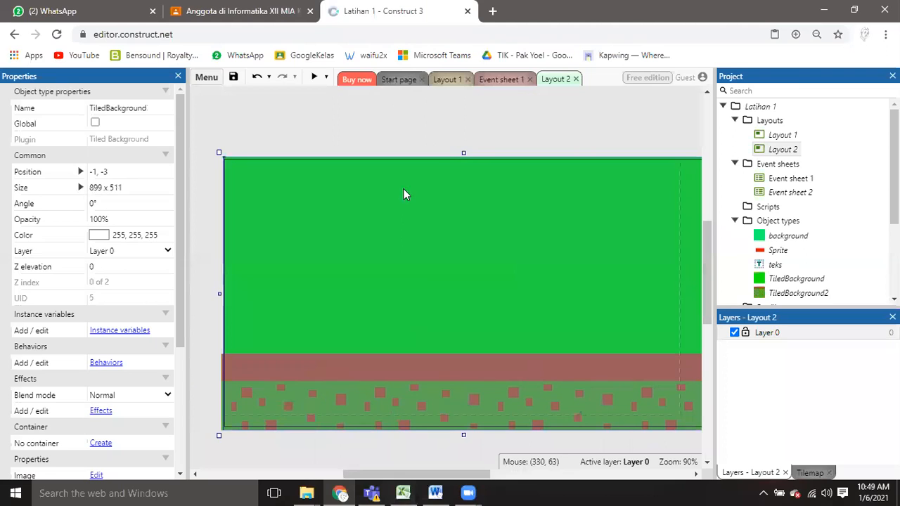
{"action": "left_click", "coordinate": [306, 431]}
{"action": "left_click", "coordinate": [313, 402]}
{"action": "left_click", "coordinate": [316, 449]}
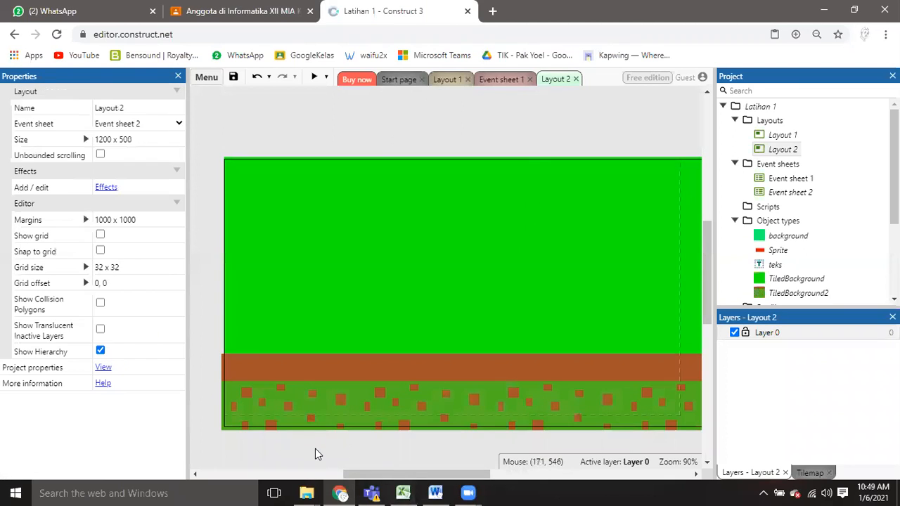
{"action": "left_click", "coordinate": [296, 367]}
{"action": "left_click", "coordinate": [266, 121]}
{"action": "right_click", "coordinate": [254, 114]}
{"action": "mouse_move", "coordinate": [285, 150]}
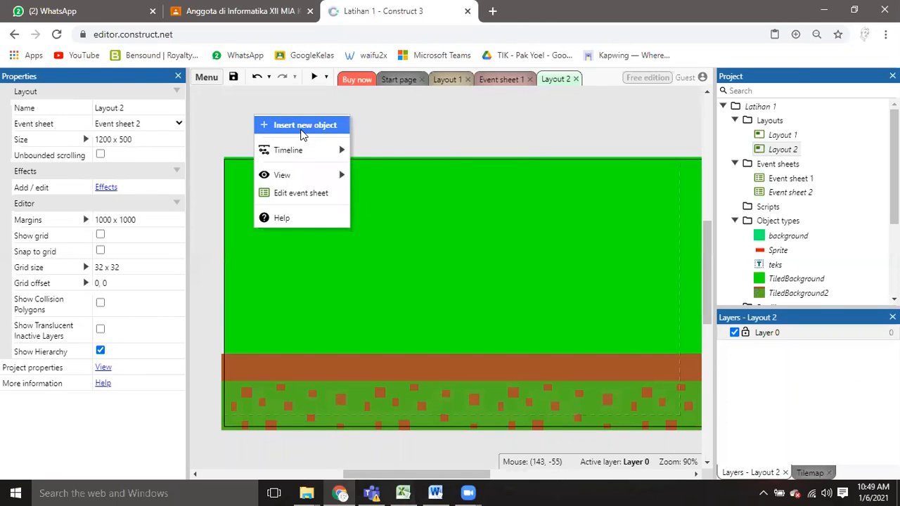
{"action": "left_click", "coordinate": [303, 127]}
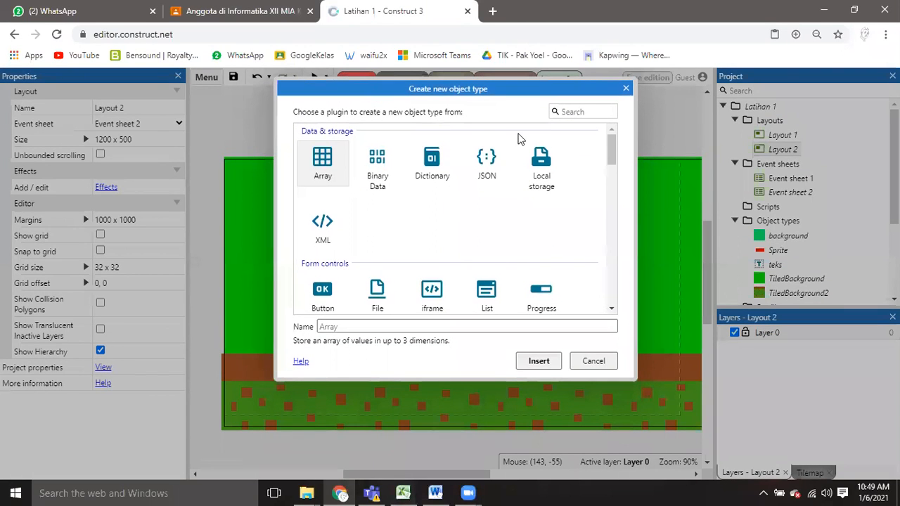
{"action": "left_click", "coordinate": [625, 88]}
Insert a Sprite object named player1 and place it on the green background above the ground in Layout 2.
{"action": "right_click", "coordinate": [448, 124]}
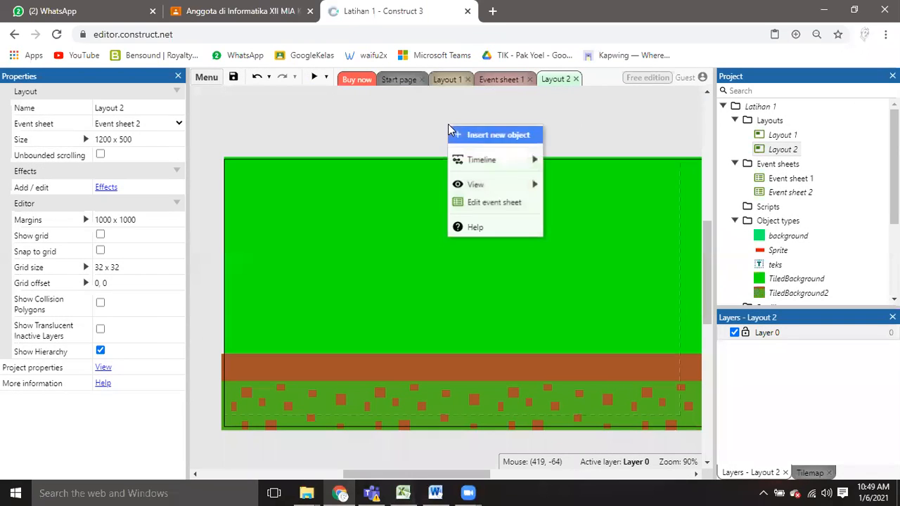
{"action": "left_click", "coordinate": [475, 137]}
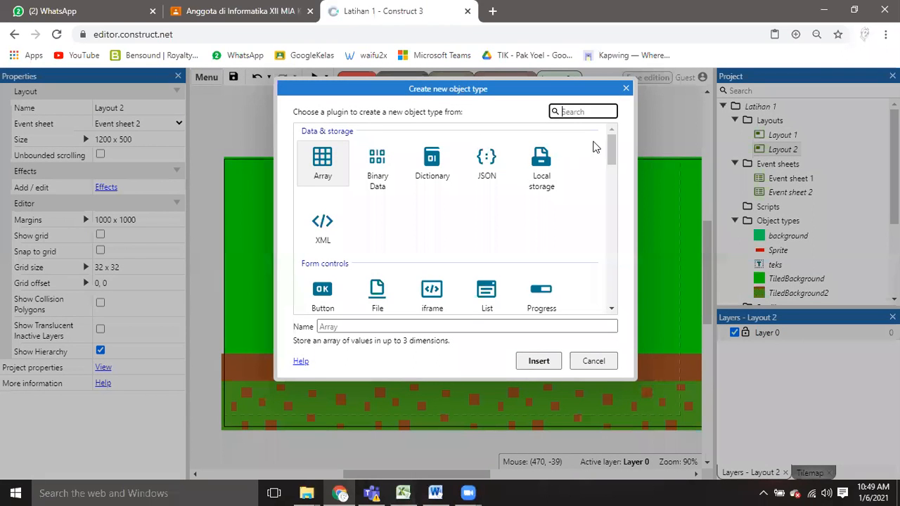
{"action": "scroll", "coordinate": [593, 148], "scroll_direction": "down", "scroll_amount": 5}
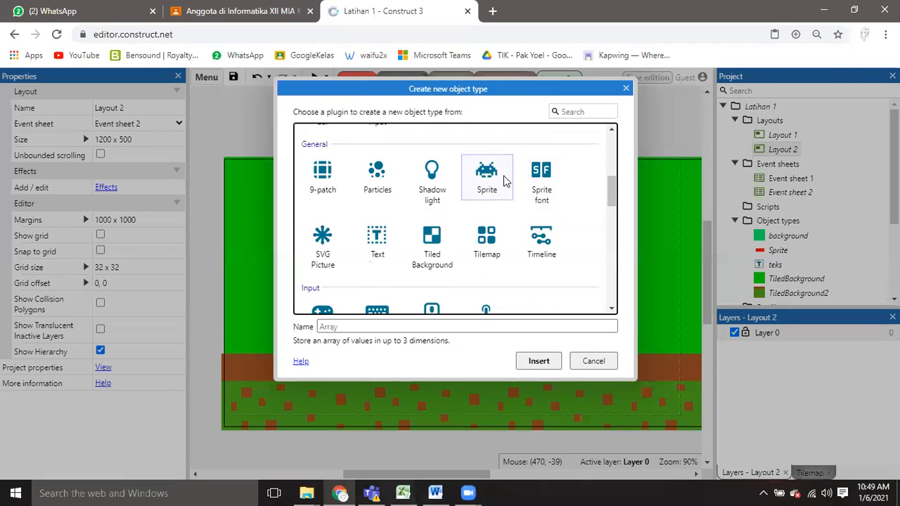
{"action": "left_click", "coordinate": [502, 181]}
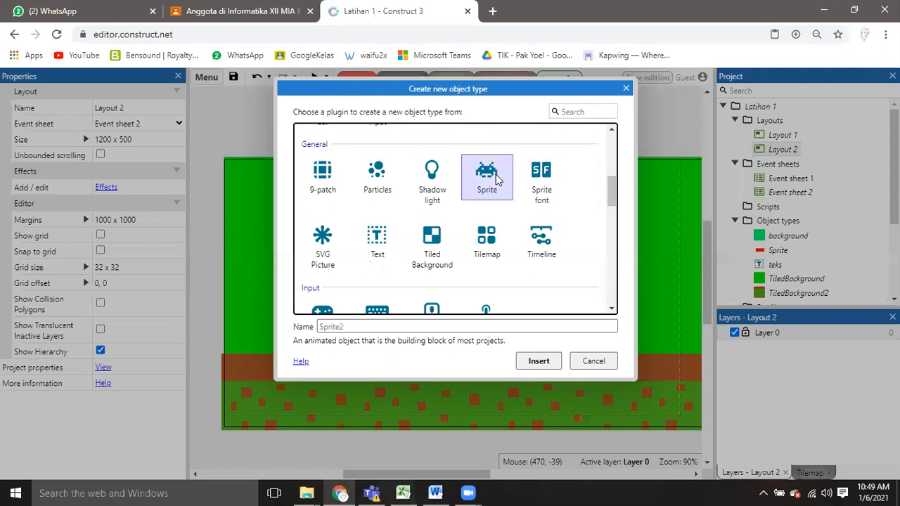
{"action": "left_click", "coordinate": [415, 325]}
{"action": "type", "text": "player1"}
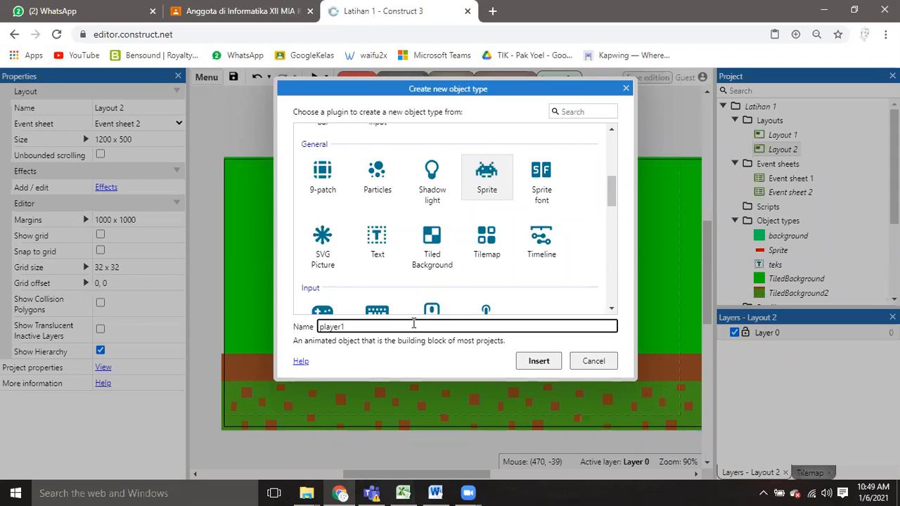
{"action": "left_click", "coordinate": [540, 361]}
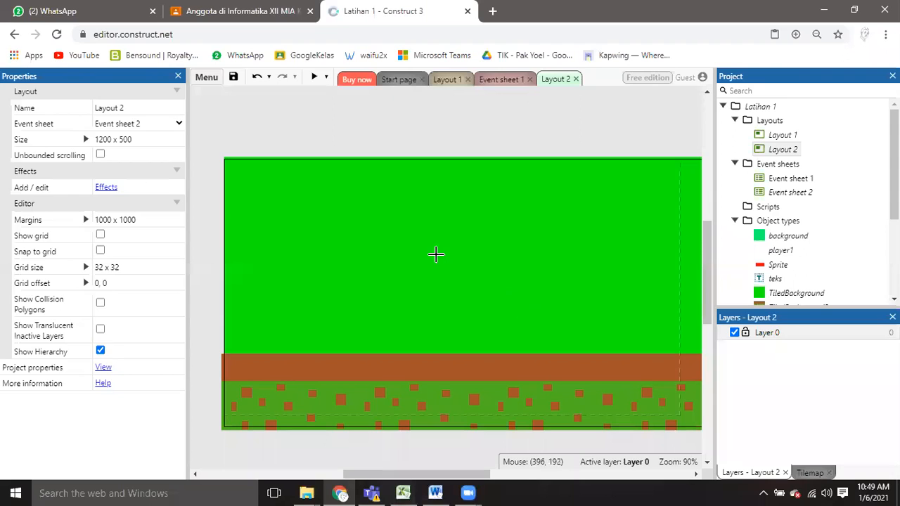
{"action": "left_click", "coordinate": [436, 254]}
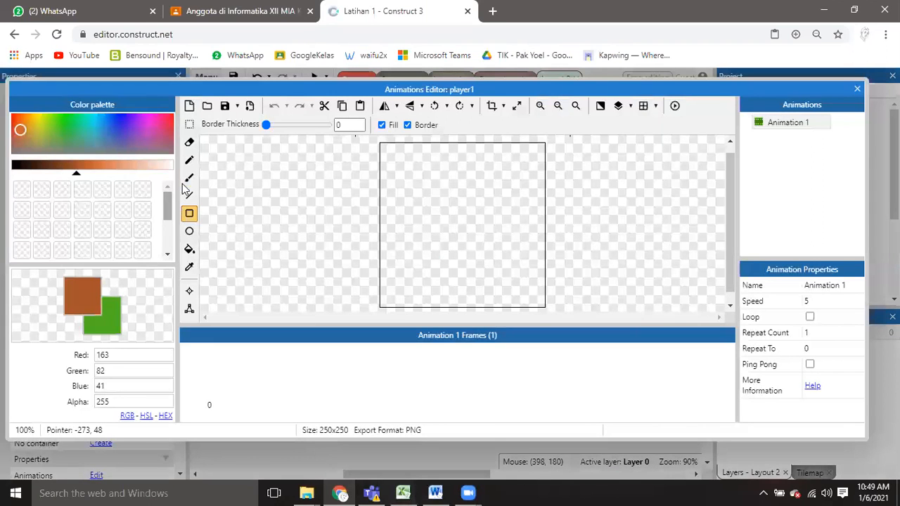
Flood-fill the player1 sprite's image with red (202, 8, 0).
{"action": "left_click", "coordinate": [163, 122]}
{"action": "left_click", "coordinate": [13, 115]}
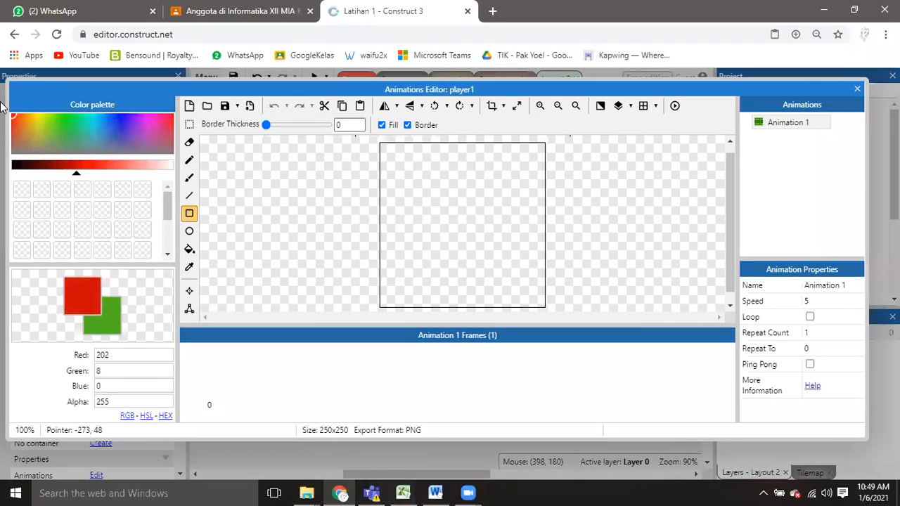
{"action": "left_click", "coordinate": [189, 250]}
{"action": "left_click", "coordinate": [411, 232]}
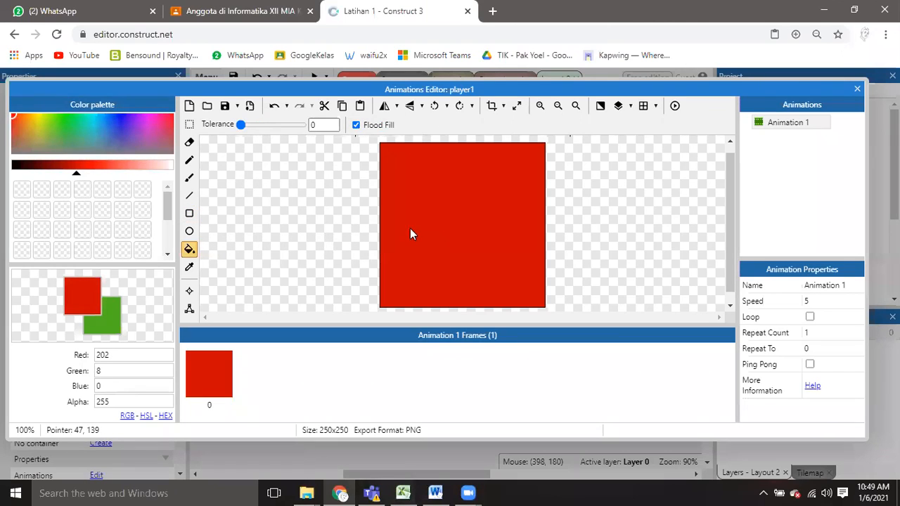
Draw two square eyes and a wide rectangular mouth in blue (48, 1, 201) on the player1 image, and close the image editor.
{"action": "left_click", "coordinate": [189, 214]}
{"action": "left_click_drag", "start_coordinate": [46, 133], "coordinate": [124, 115]}
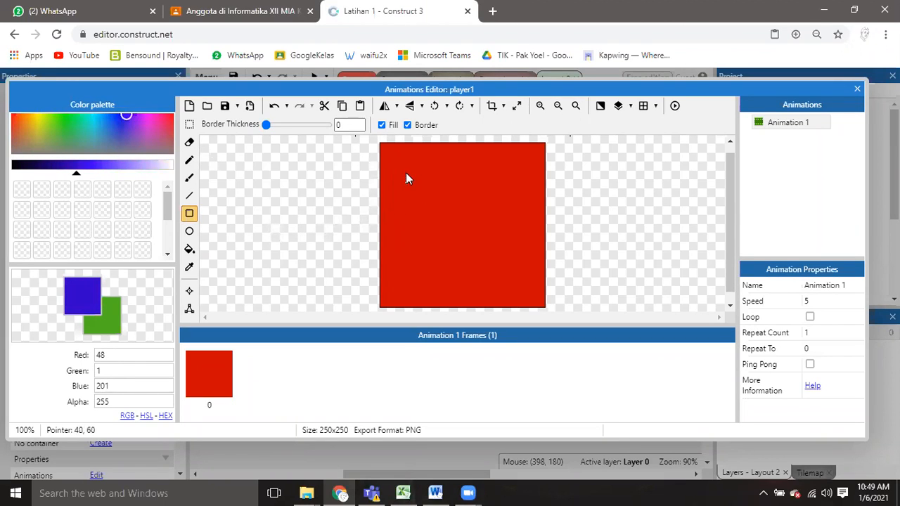
{"action": "left_click_drag", "start_coordinate": [401, 178], "coordinate": [424, 200]}
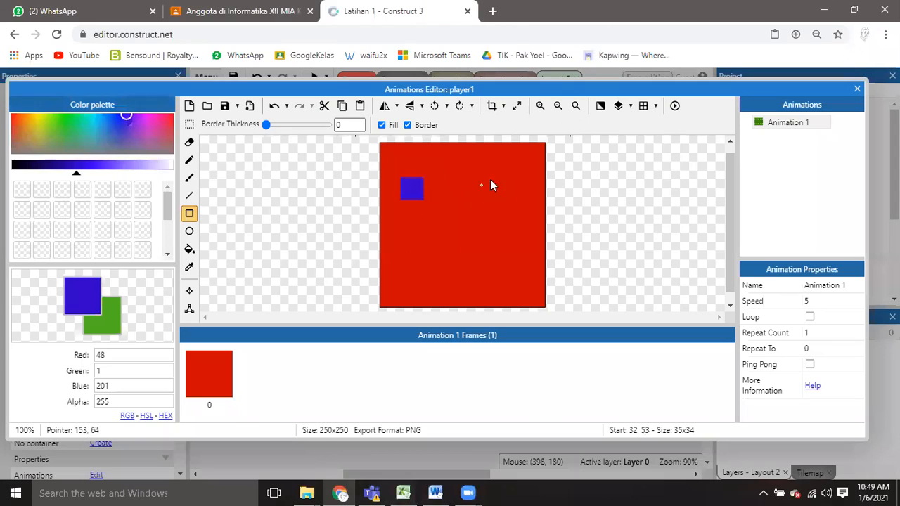
{"action": "left_click_drag", "start_coordinate": [498, 180], "coordinate": [522, 202]}
{"action": "left_click_drag", "start_coordinate": [418, 257], "coordinate": [507, 271]}
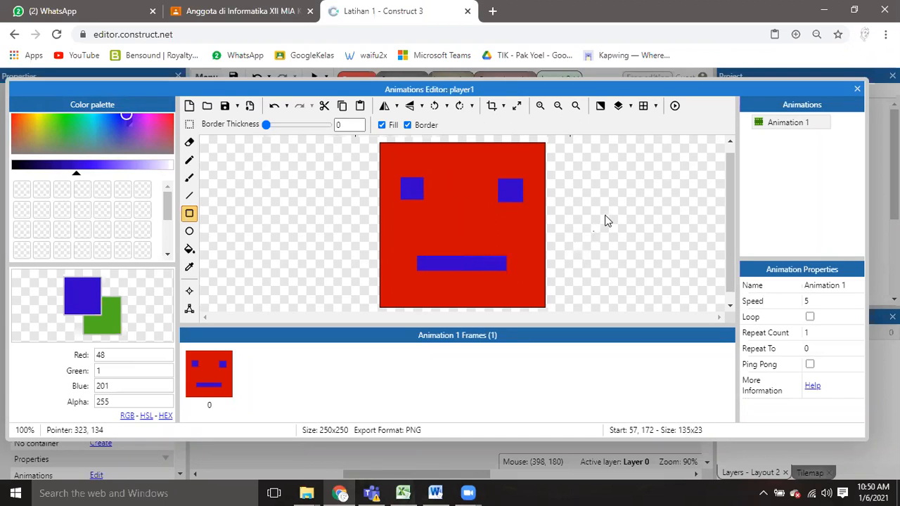
{"action": "left_click", "coordinate": [857, 90]}
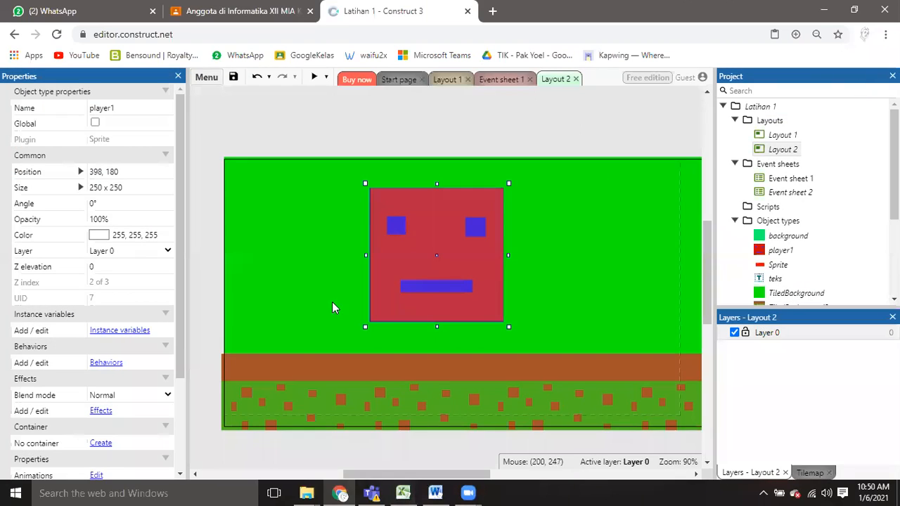
Shrink the player1 sprite to about 67 x 67 at about 102, 296, just above the ground, and deselect it.
{"action": "left_click_drag", "start_coordinate": [365, 183], "coordinate": [253, 294]}
{"action": "left_click", "coordinate": [211, 232]}
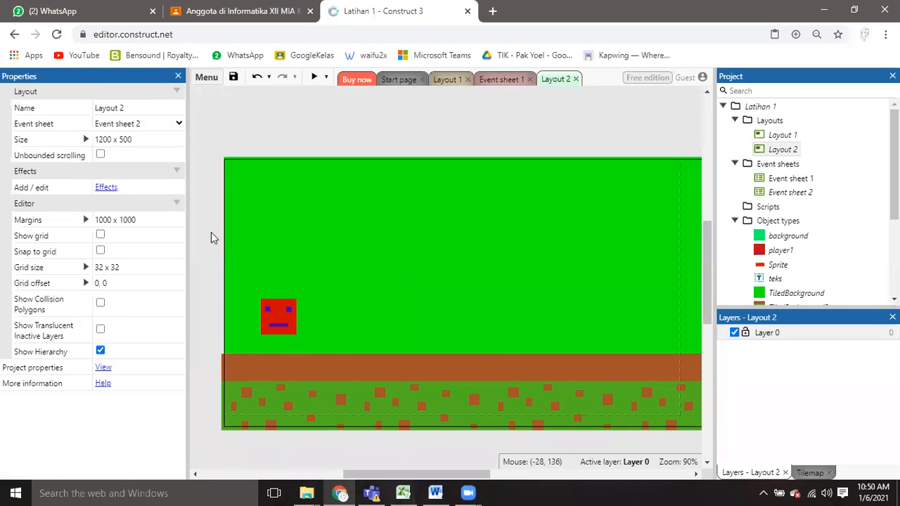
{"action": "left_click", "coordinate": [275, 320]}
{"action": "left_click", "coordinate": [286, 254]}
{"action": "left_click", "coordinate": [208, 176]}
Preview Layout 2 and close the preview window.
{"action": "left_click", "coordinate": [315, 78]}
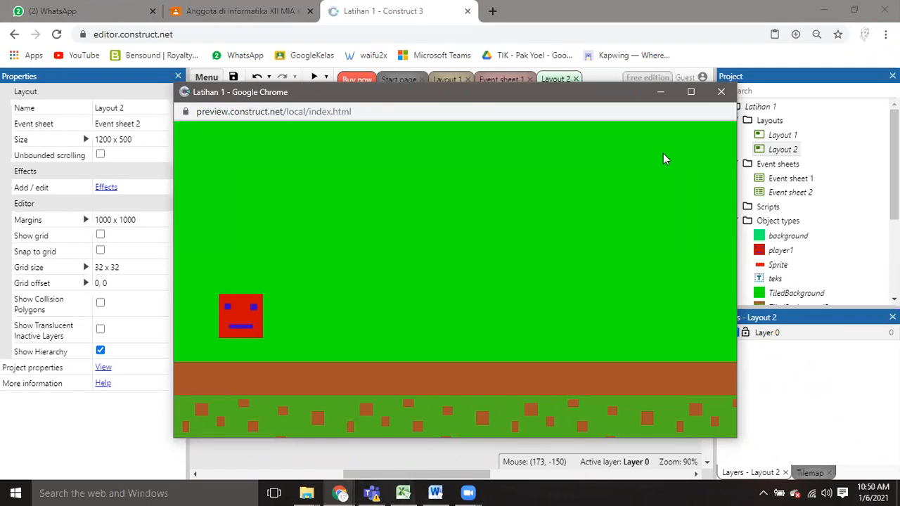
{"action": "left_click", "coordinate": [720, 91]}
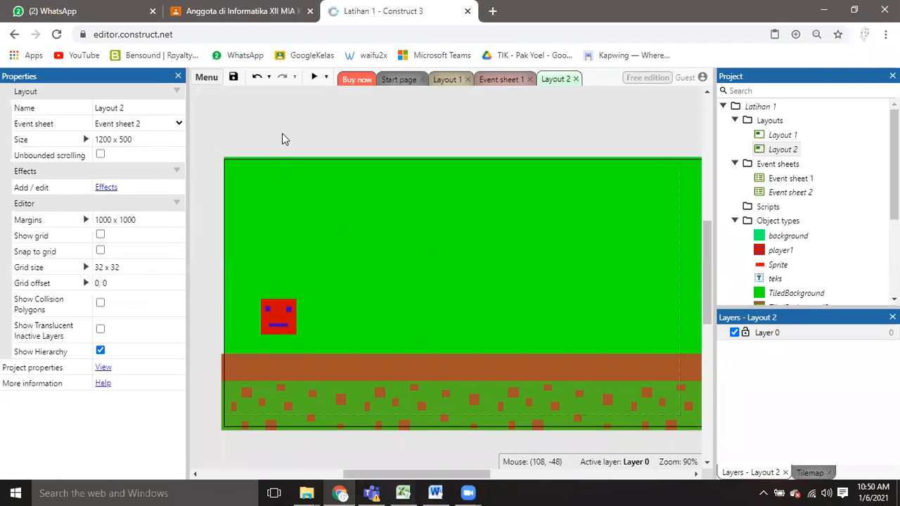
{"action": "left_click", "coordinate": [282, 296]}
{"action": "left_click", "coordinate": [324, 113]}
{"action": "left_click", "coordinate": [280, 310]}
{"action": "left_click", "coordinate": [304, 128]}
Preview Layout 1 with its START button, close the preview window, and return to Layout 2.
{"action": "left_click", "coordinate": [445, 80]}
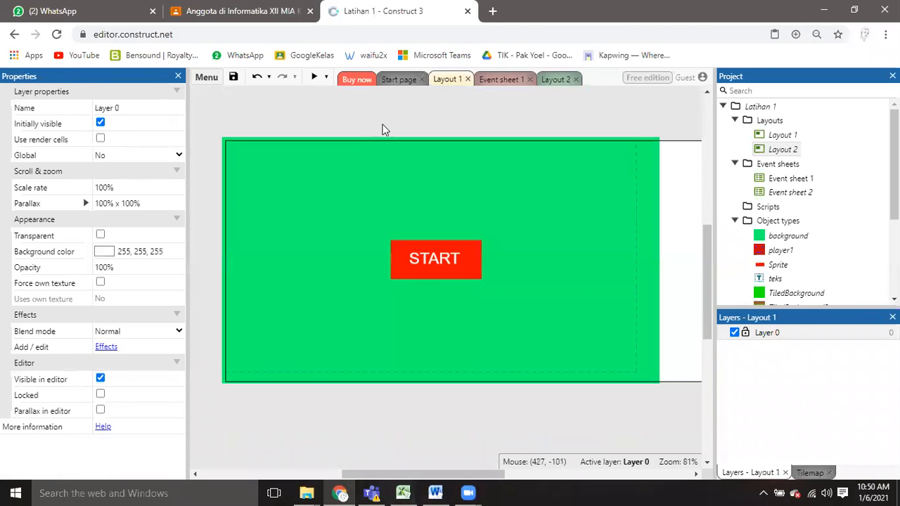
{"action": "left_click", "coordinate": [313, 79]}
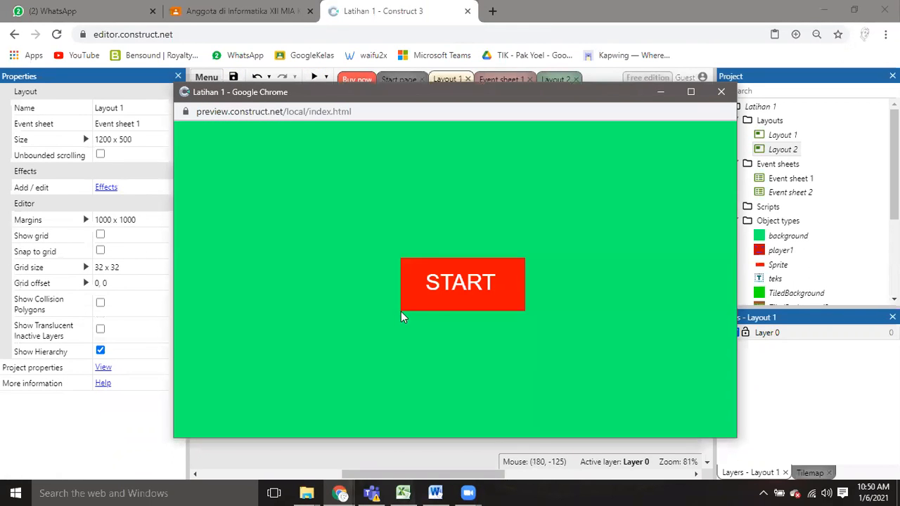
{"action": "left_click", "coordinate": [721, 91]}
{"action": "left_click", "coordinate": [557, 78]}
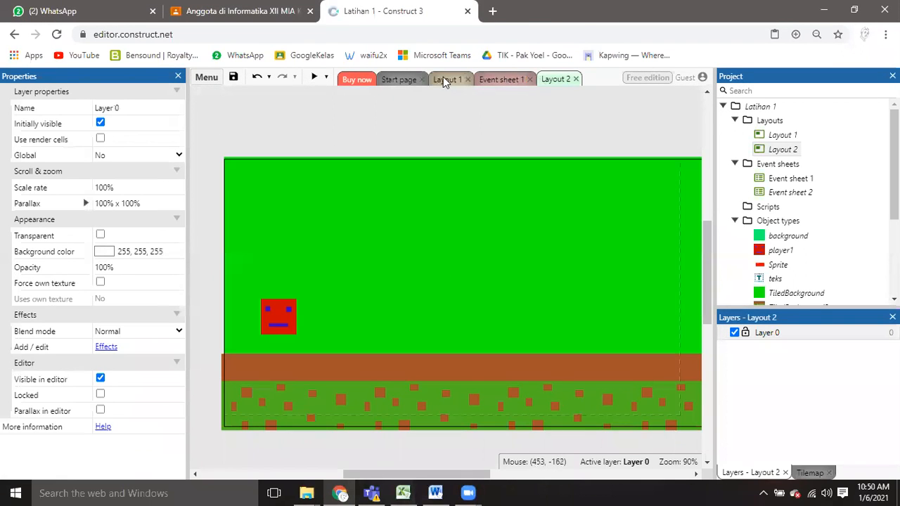
{"action": "left_click", "coordinate": [443, 78]}
{"action": "left_click", "coordinate": [555, 79]}
{"action": "left_click", "coordinate": [450, 78]}
{"action": "left_click", "coordinate": [554, 79]}
Examine the properties of the ground tile, the player1 sprite and the green background in Layout 2.
{"action": "left_click", "coordinate": [355, 146]}
{"action": "left_click", "coordinate": [321, 374]}
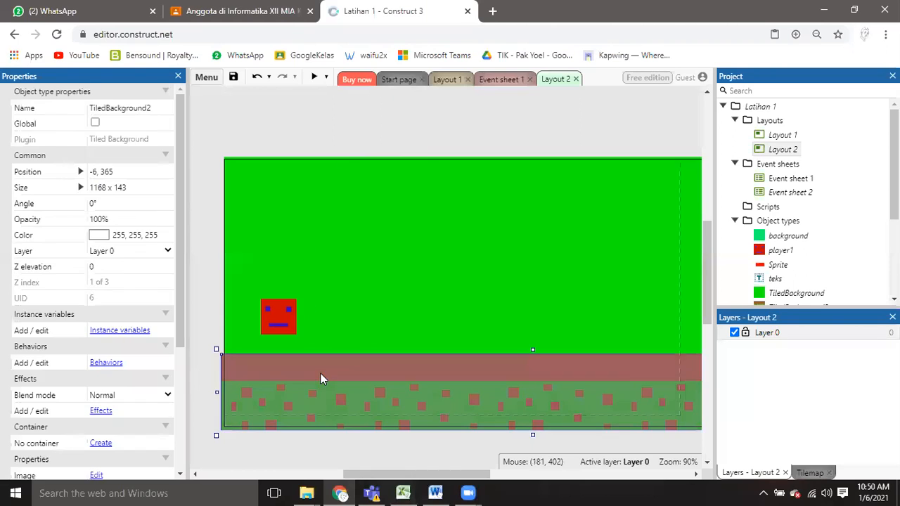
{"action": "left_click", "coordinate": [426, 127]}
{"action": "left_click", "coordinate": [276, 318]}
{"action": "left_click", "coordinate": [342, 134]}
{"action": "left_click", "coordinate": [290, 308]}
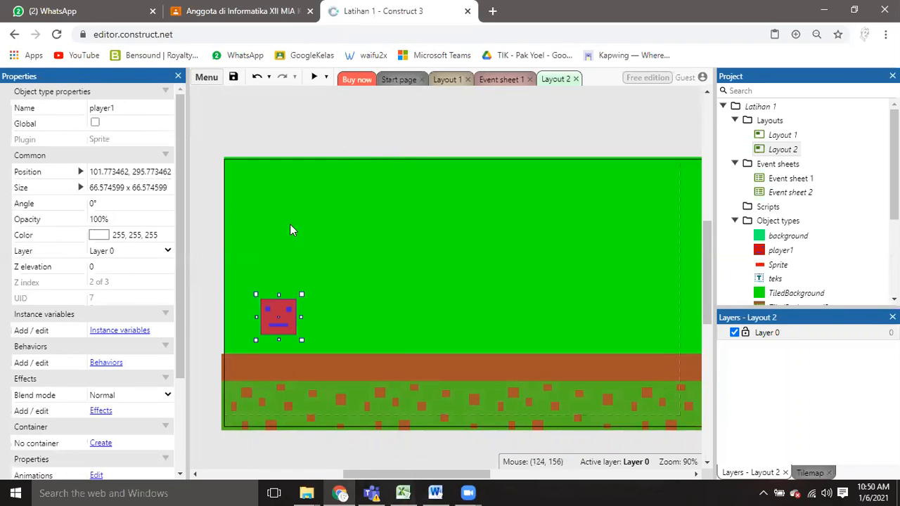
{"action": "left_click", "coordinate": [371, 111]}
{"action": "left_click", "coordinate": [329, 369]}
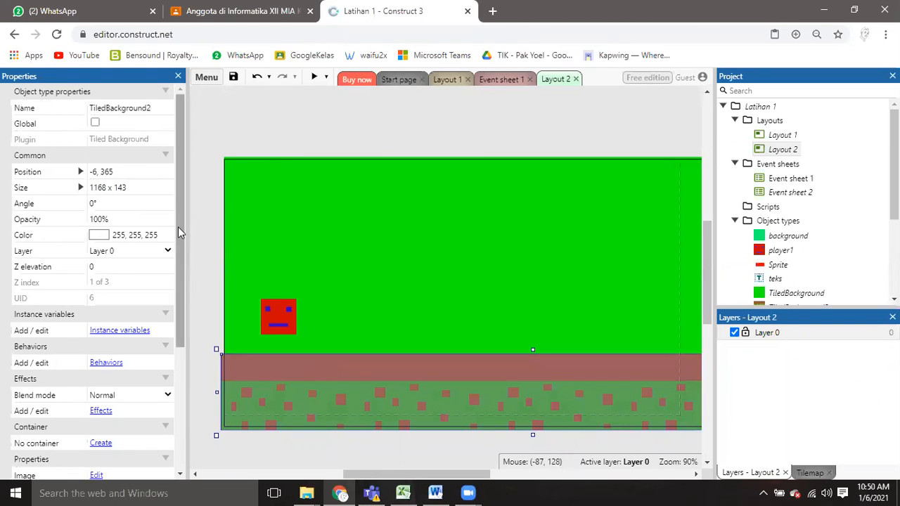
{"action": "left_click_drag", "start_coordinate": [179, 222], "coordinate": [179, 259]}
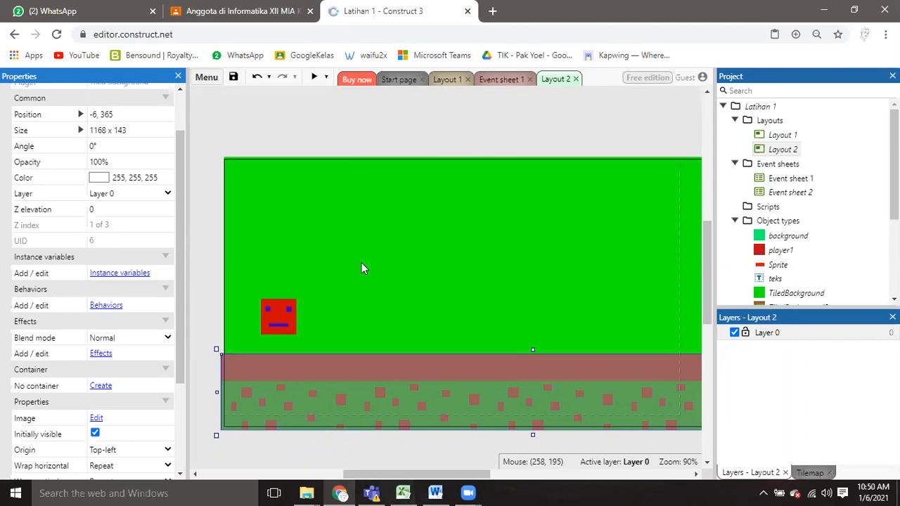
{"action": "left_click", "coordinate": [298, 133]}
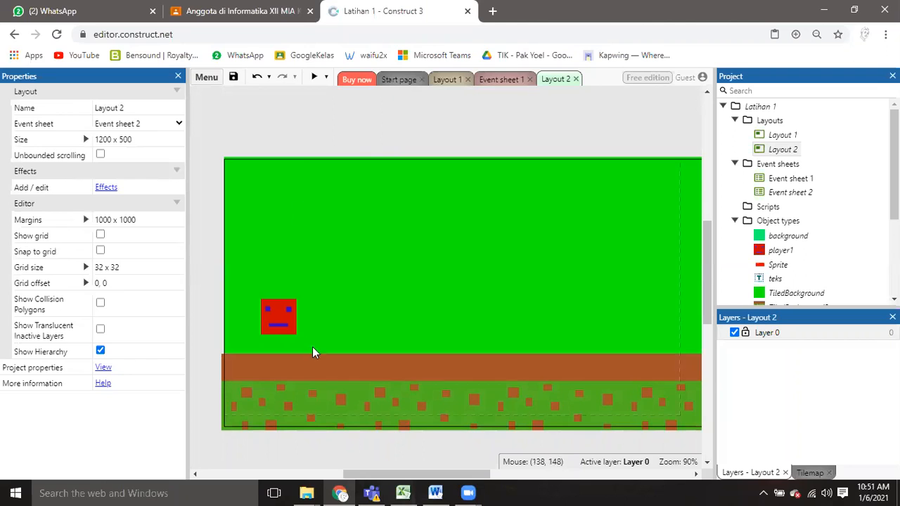
{"action": "left_click", "coordinate": [318, 385]}
{"action": "left_click", "coordinate": [386, 102]}
{"action": "left_click", "coordinate": [350, 366]}
{"action": "left_click", "coordinate": [203, 145]}
{"action": "left_click", "coordinate": [266, 378]}
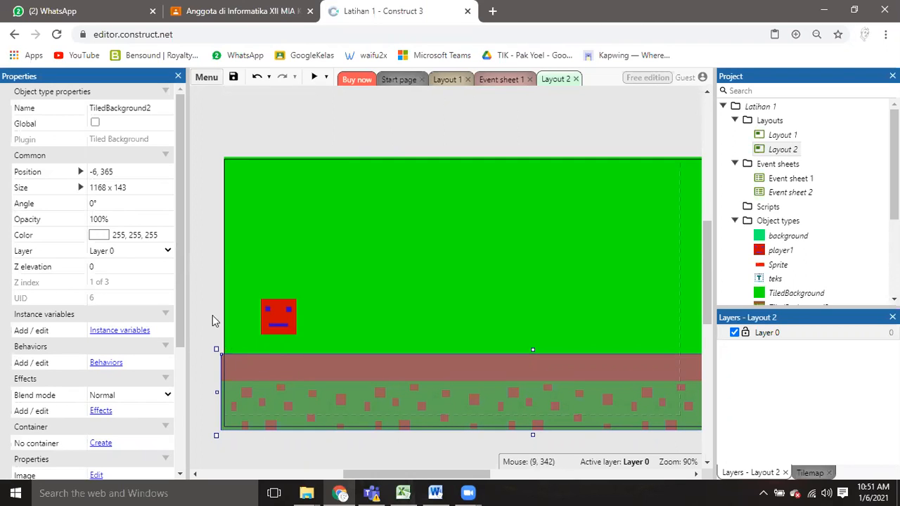
{"action": "left_click_drag", "start_coordinate": [179, 264], "coordinate": [179, 290]}
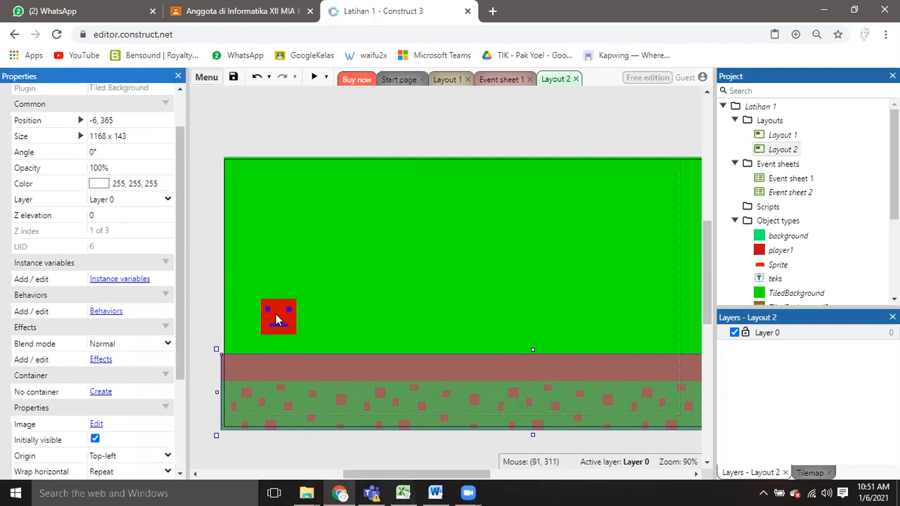
{"action": "left_click", "coordinate": [216, 292]}
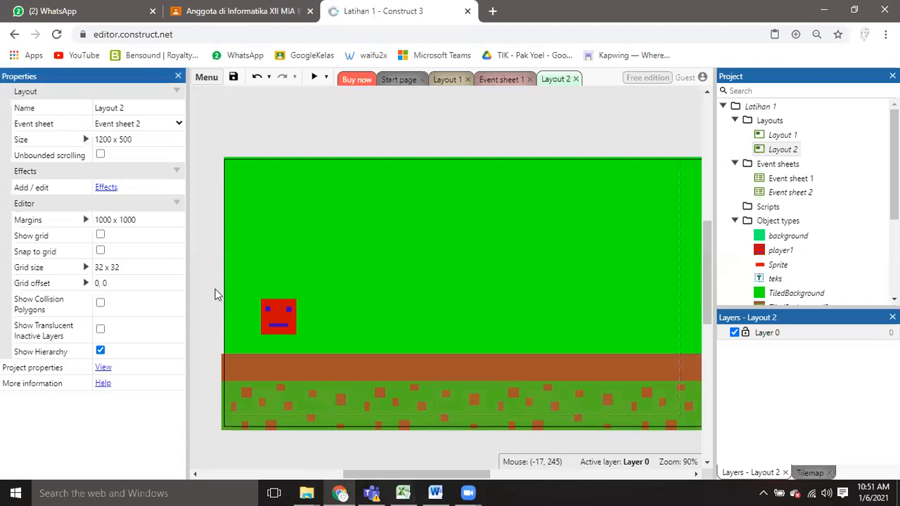
{"action": "left_click", "coordinate": [277, 375]}
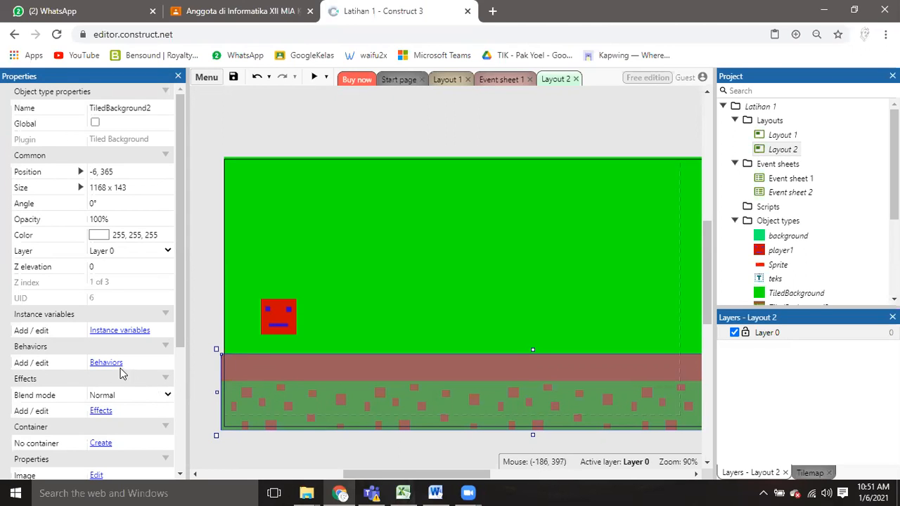
{"action": "left_click_drag", "start_coordinate": [183, 290], "coordinate": [199, 358]}
{"action": "left_click", "coordinate": [207, 385]}
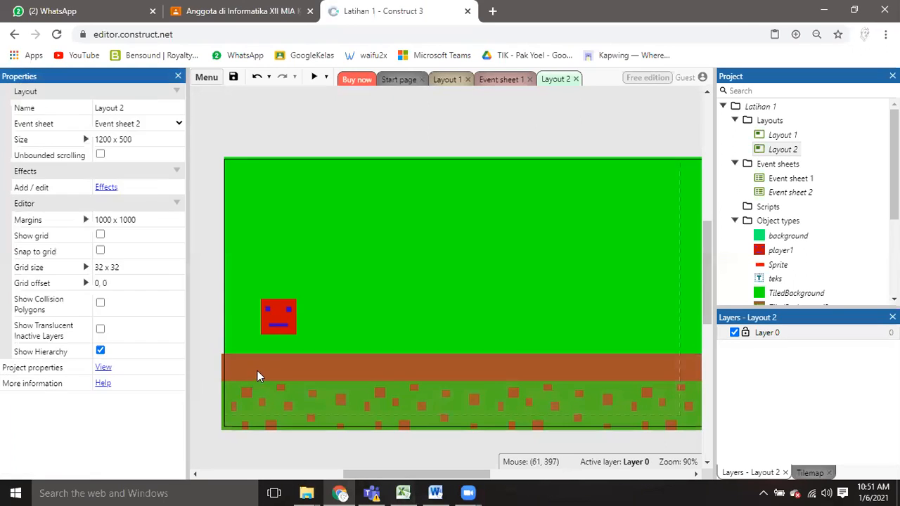
{"action": "left_click", "coordinate": [256, 377]}
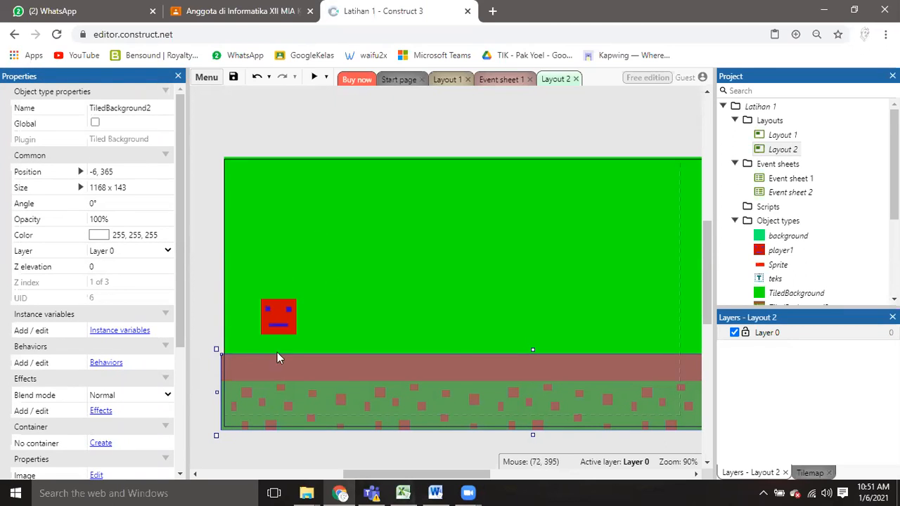
{"action": "left_click", "coordinate": [337, 244]}
{"action": "left_click", "coordinate": [200, 178]}
{"action": "left_click", "coordinate": [287, 205]}
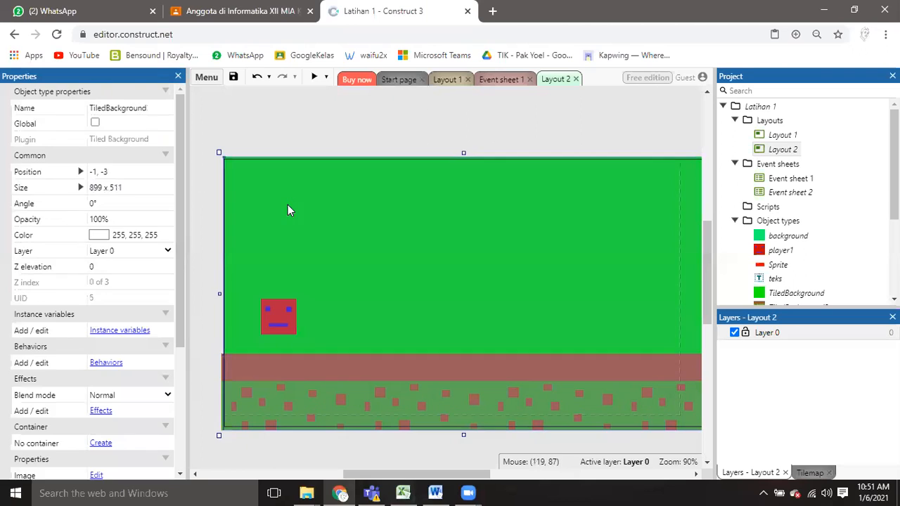
{"action": "left_click", "coordinate": [204, 239]}
{"action": "left_click", "coordinate": [270, 373]}
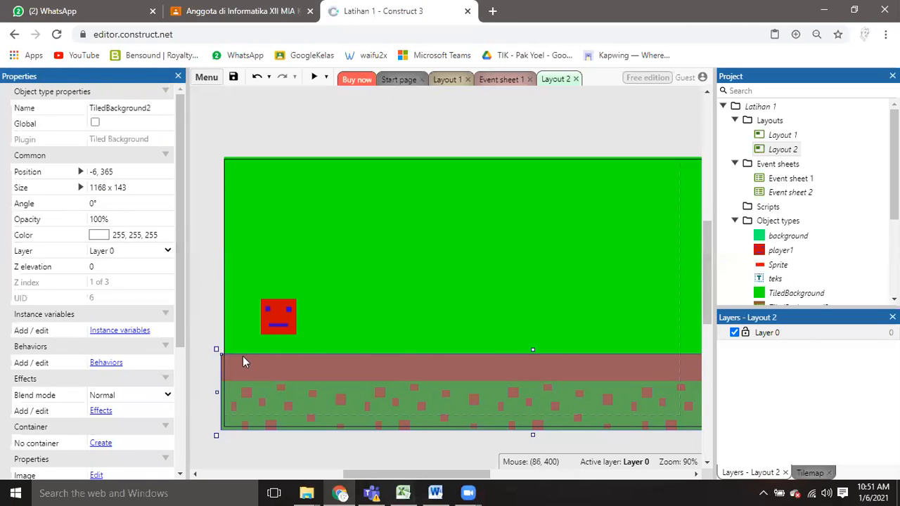
{"action": "scroll", "coordinate": [156, 321], "scroll_direction": "down", "scroll_amount": 1}
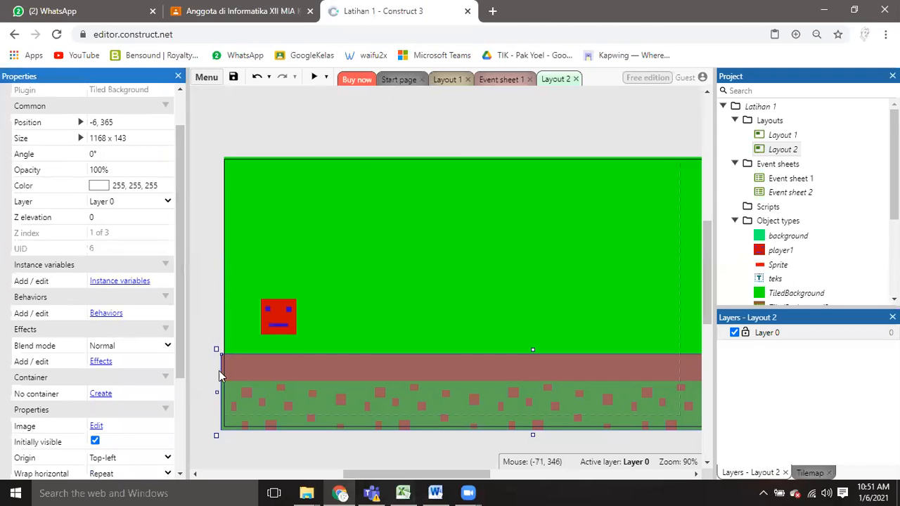
{"action": "right_click", "coordinate": [262, 367]}
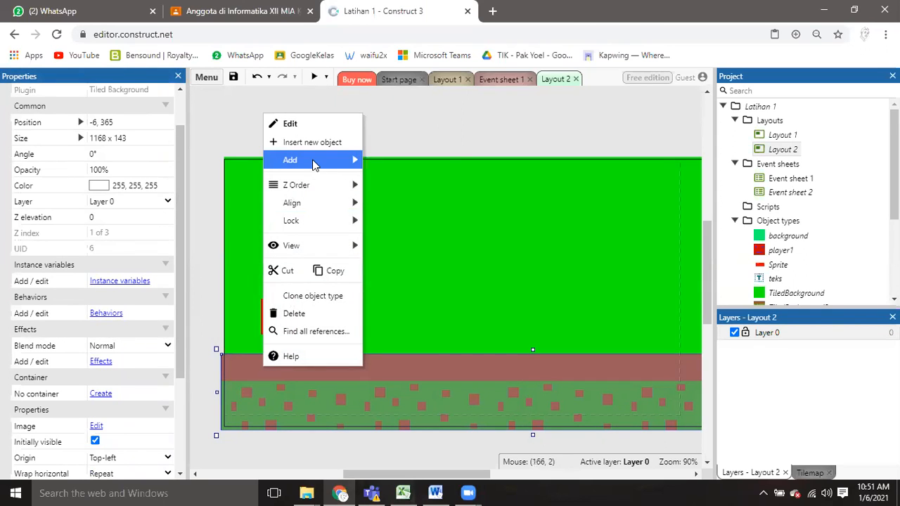
{"action": "mouse_move", "coordinate": [314, 163]}
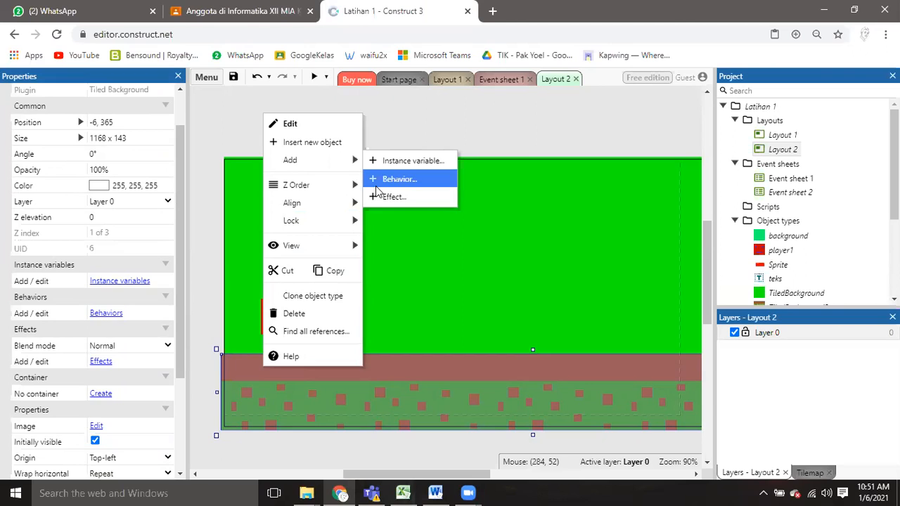
{"action": "left_click", "coordinate": [219, 164]}
Add the Solid behavior to the brown-and-green ground tile (TiledBackground2) and close its behaviors dialog.
{"action": "left_click", "coordinate": [266, 377]}
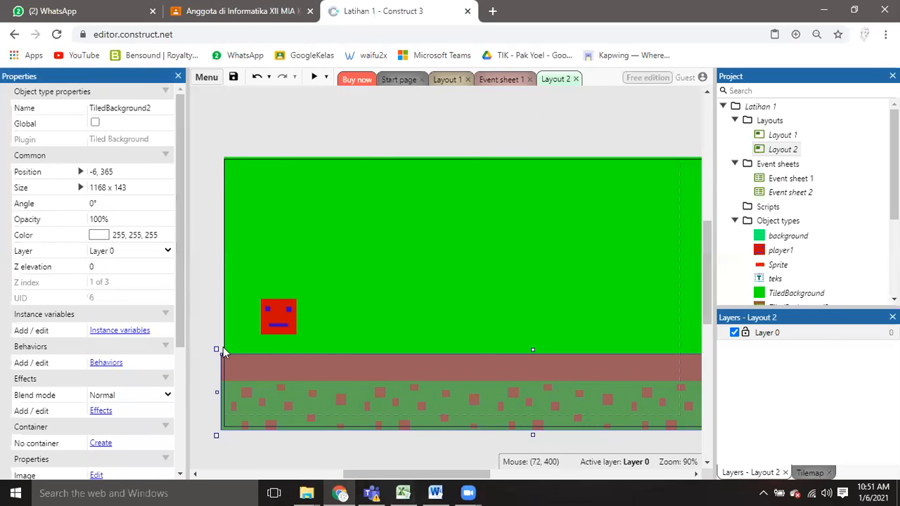
{"action": "left_click", "coordinate": [106, 363]}
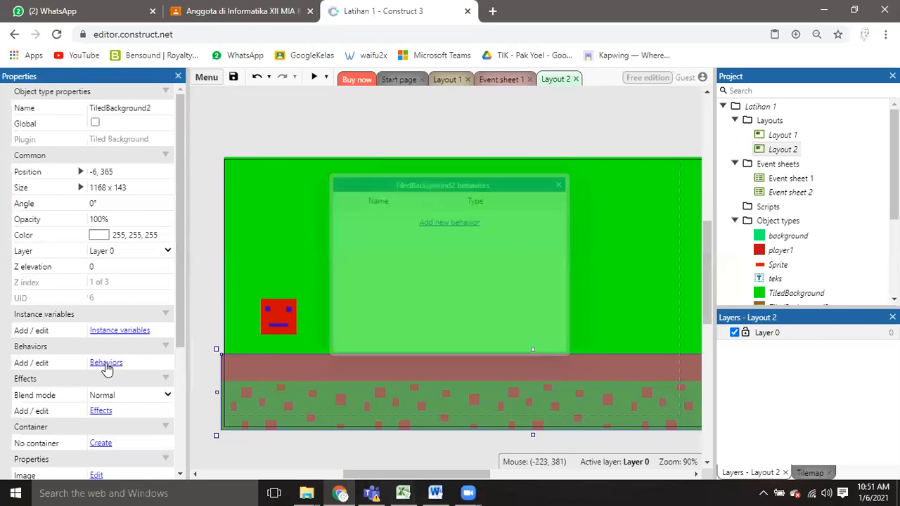
{"action": "left_click", "coordinate": [436, 222]}
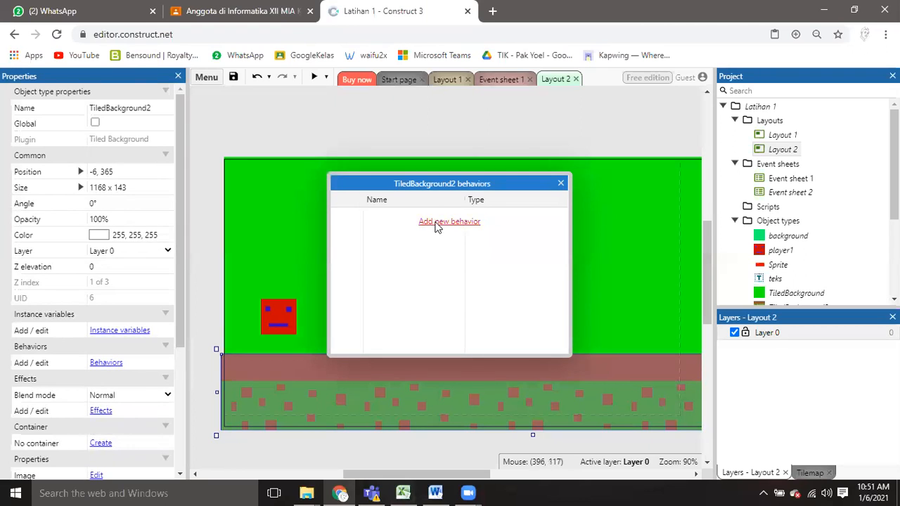
{"action": "left_click_drag", "start_coordinate": [333, 90], "coordinate": [403, 90]}
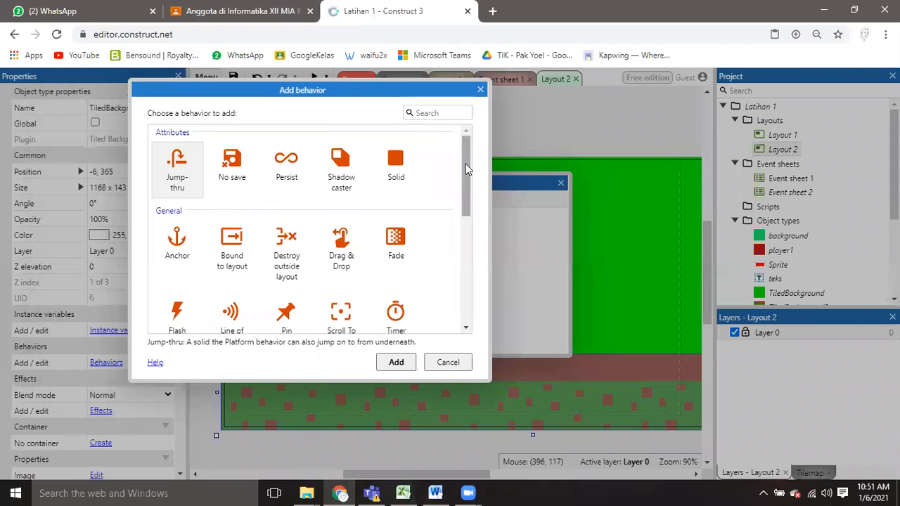
{"action": "mouse_move", "coordinate": [469, 159]}
{"action": "left_mouse_down"}
{"action": "mouse_move", "coordinate": [474, 271]}
{"action": "mouse_move", "coordinate": [473, 148]}
{"action": "left_mouse_up"}
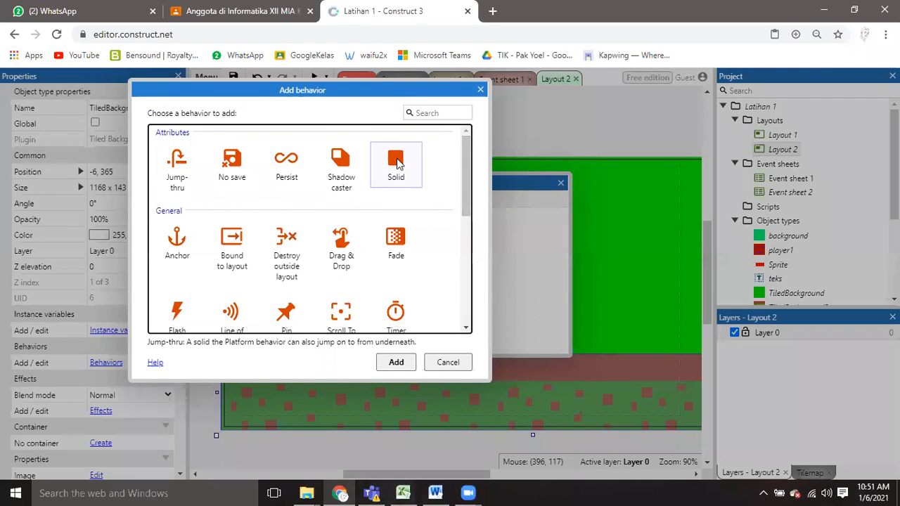
{"action": "left_click", "coordinate": [398, 163]}
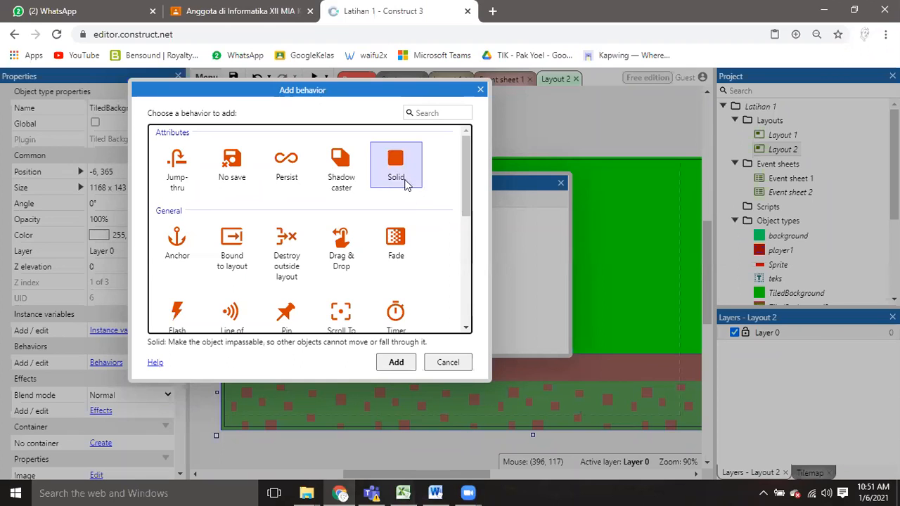
{"action": "left_click", "coordinate": [398, 365]}
{"action": "left_click", "coordinate": [398, 363]}
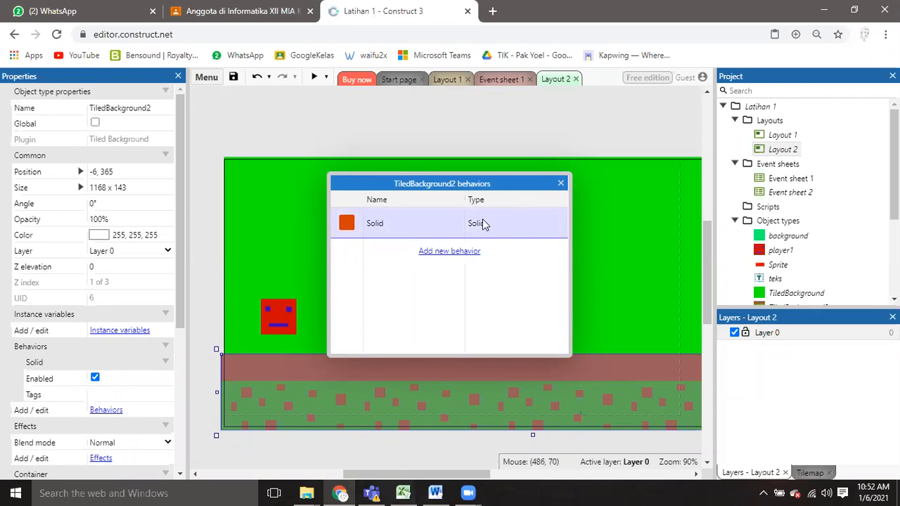
{"action": "left_click", "coordinate": [560, 184]}
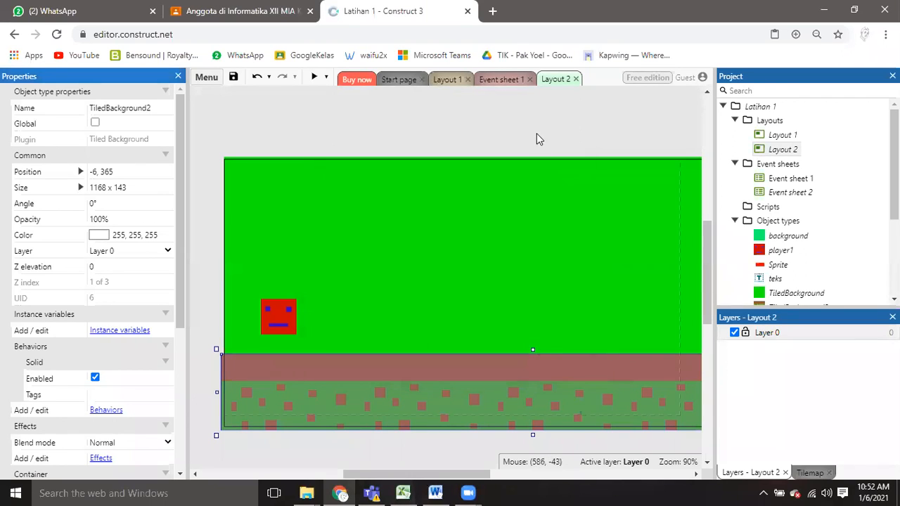
Add the Platform behavior to the player1 sprite in Layout 2 and close its behaviors dialog.
{"action": "left_click", "coordinate": [536, 139]}
{"action": "left_click", "coordinate": [283, 325]}
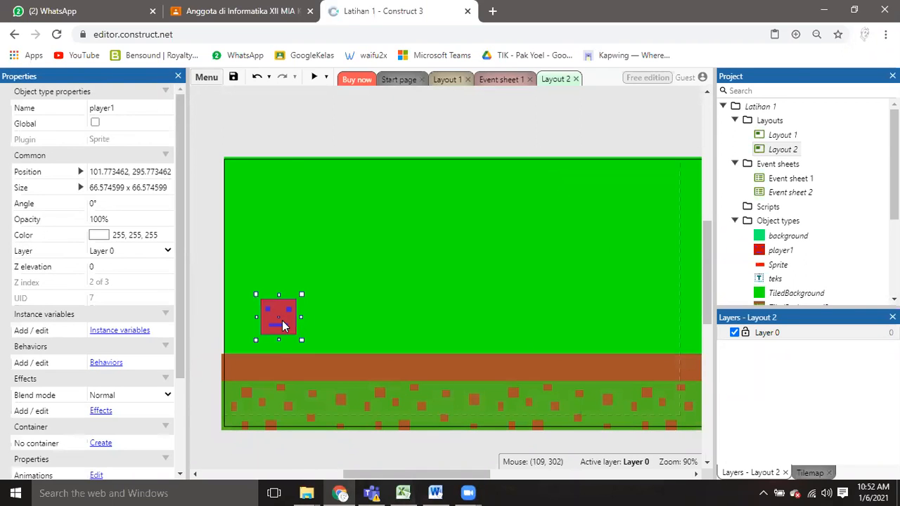
{"action": "left_click", "coordinate": [298, 184]}
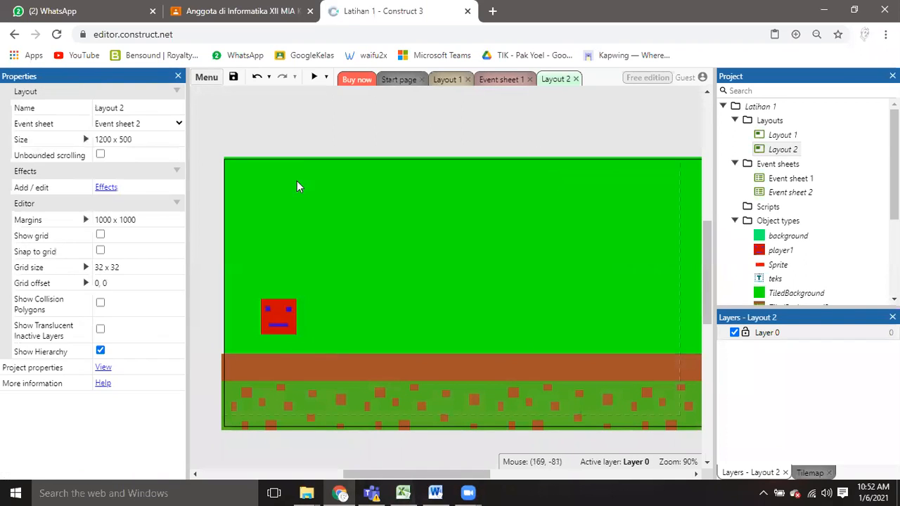
{"action": "left_click", "coordinate": [272, 316]}
{"action": "left_click", "coordinate": [105, 364]}
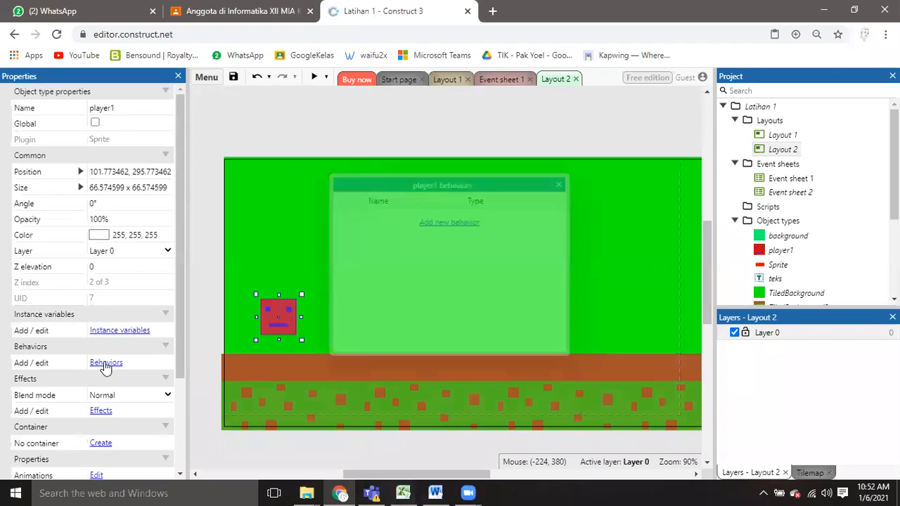
{"action": "left_click", "coordinate": [428, 223]}
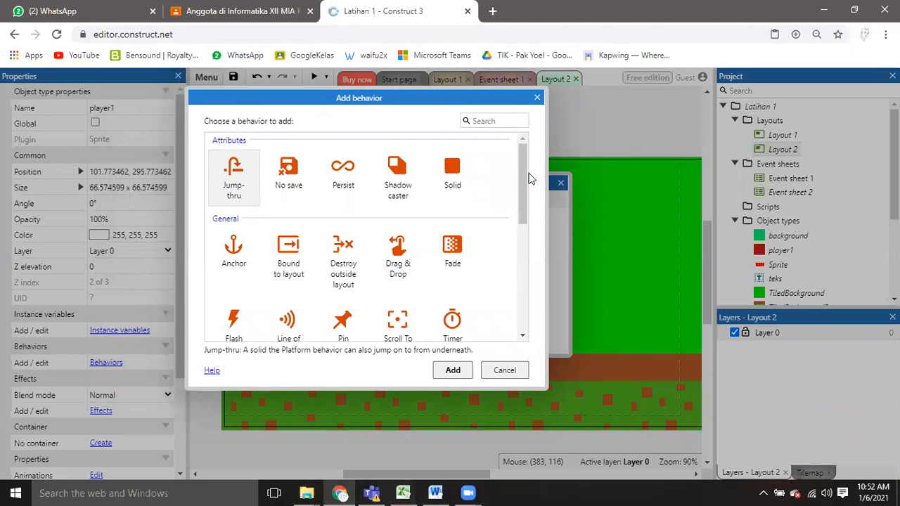
{"action": "left_click_drag", "start_coordinate": [523, 164], "coordinate": [523, 274]}
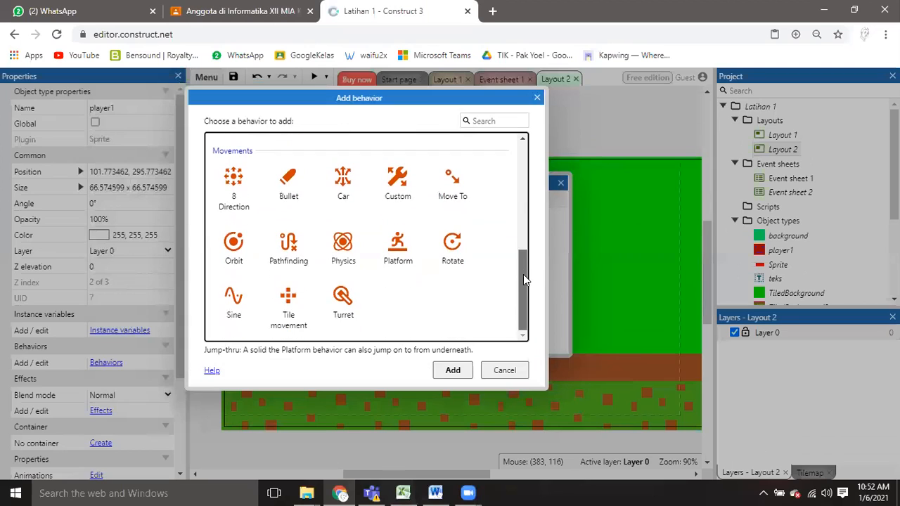
{"action": "left_click", "coordinate": [390, 255]}
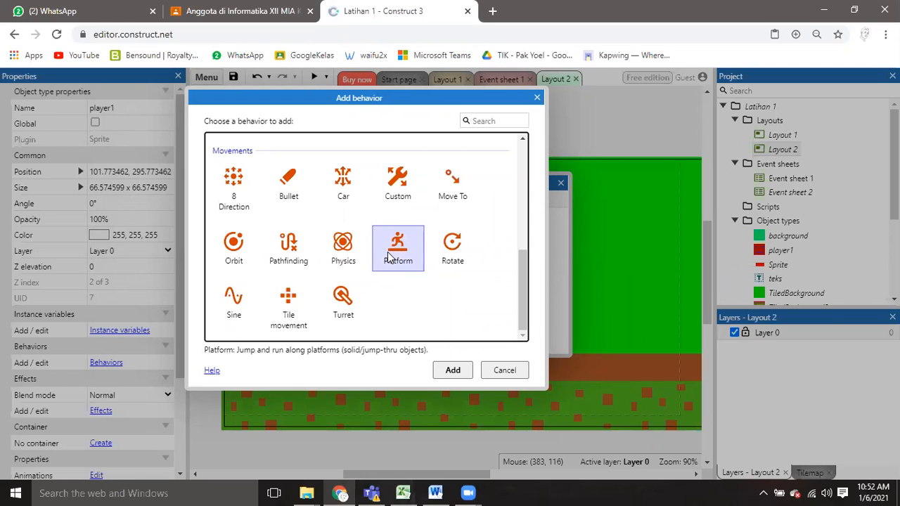
{"action": "left_click", "coordinate": [404, 262]}
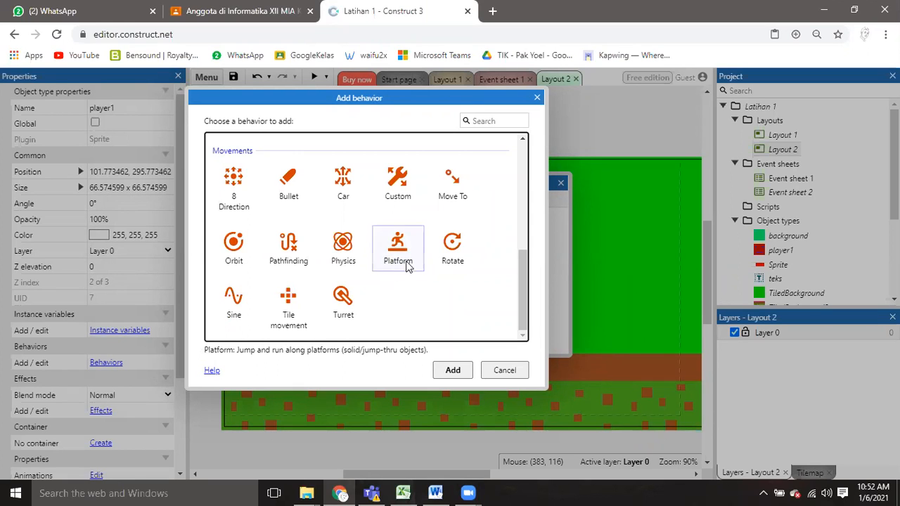
{"action": "left_click", "coordinate": [450, 371]}
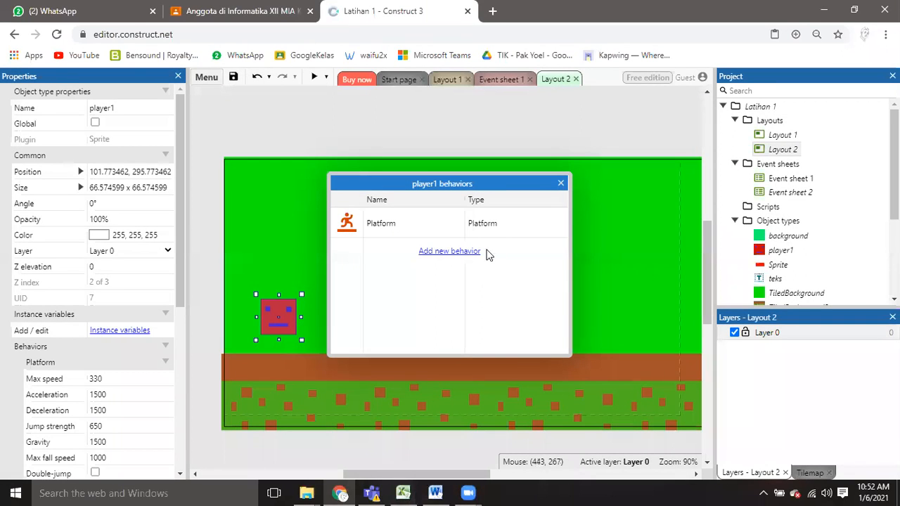
{"action": "left_click", "coordinate": [560, 183]}
{"action": "left_click", "coordinate": [504, 146]}
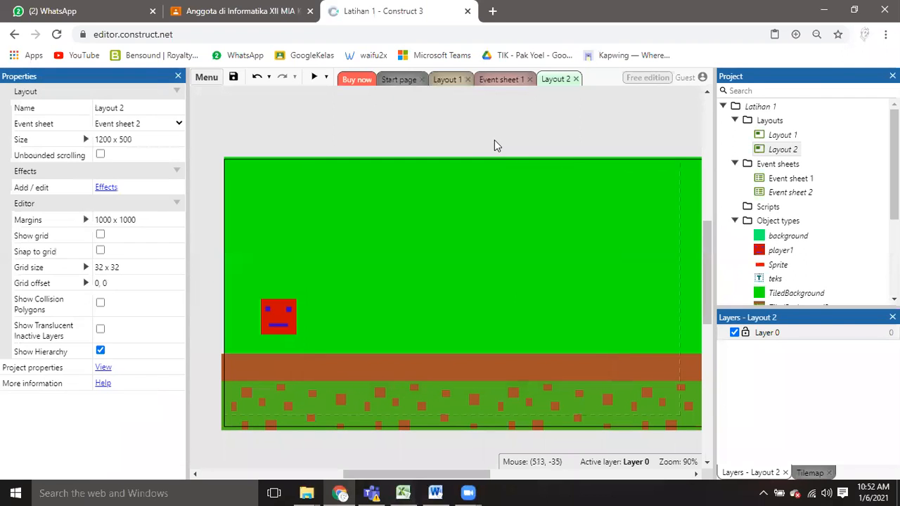
Preview Layout 2, test running and jumping with player1 in both directions on the ground, and close the preview window.
{"action": "left_click", "coordinate": [315, 78]}
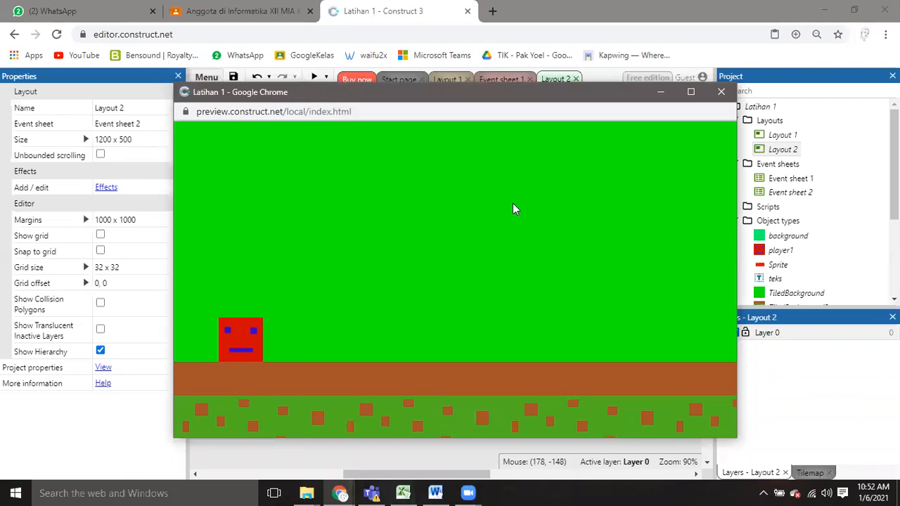
{"action": "key", "text": "Right"}
{"action": "key", "text": "Up"}
{"action": "key", "text": "Left"}
{"action": "key", "text": "Up"}
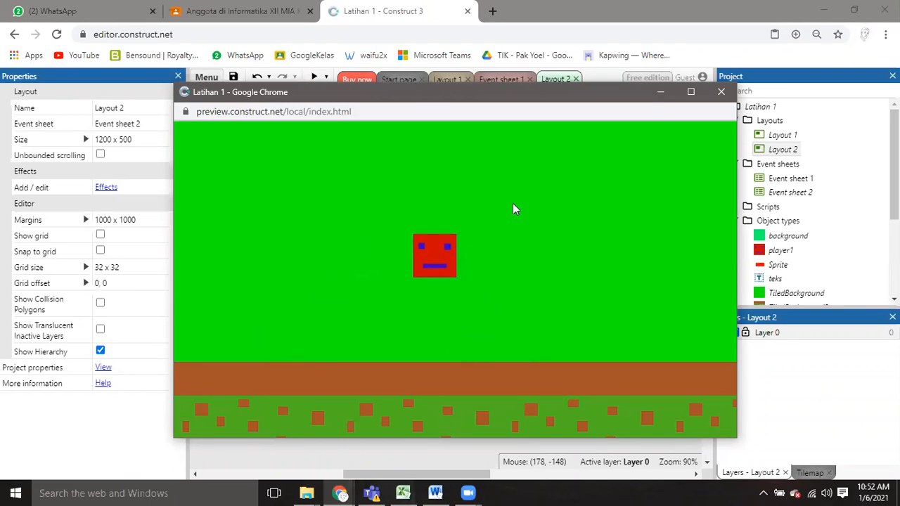
{"action": "key", "text": "Up"}
{"action": "key", "text": "Right"}
{"action": "key", "text": "Up"}
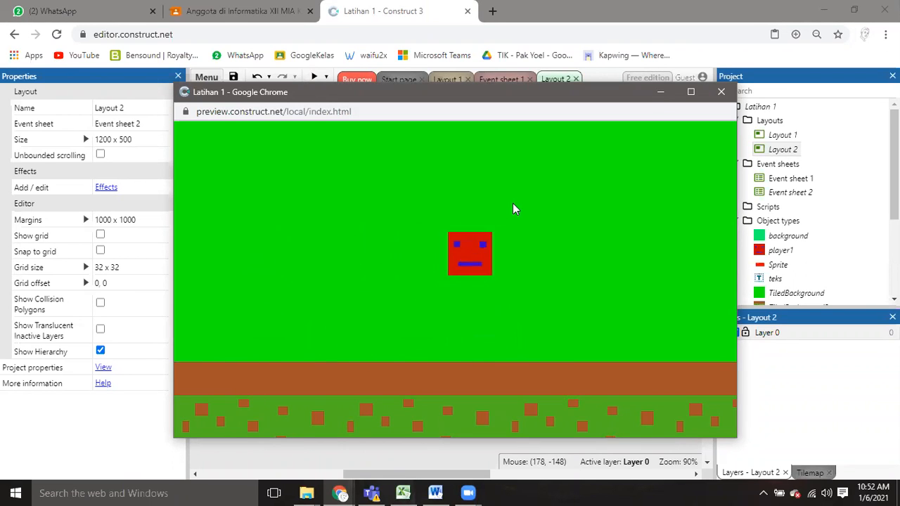
{"action": "key", "text": "Left"}
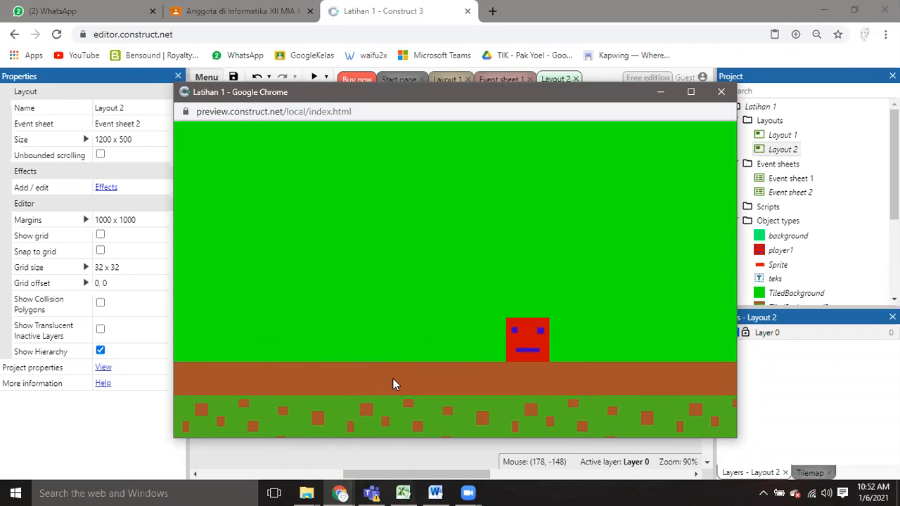
{"action": "key", "text": "Up"}
{"action": "key", "text": "Left"}
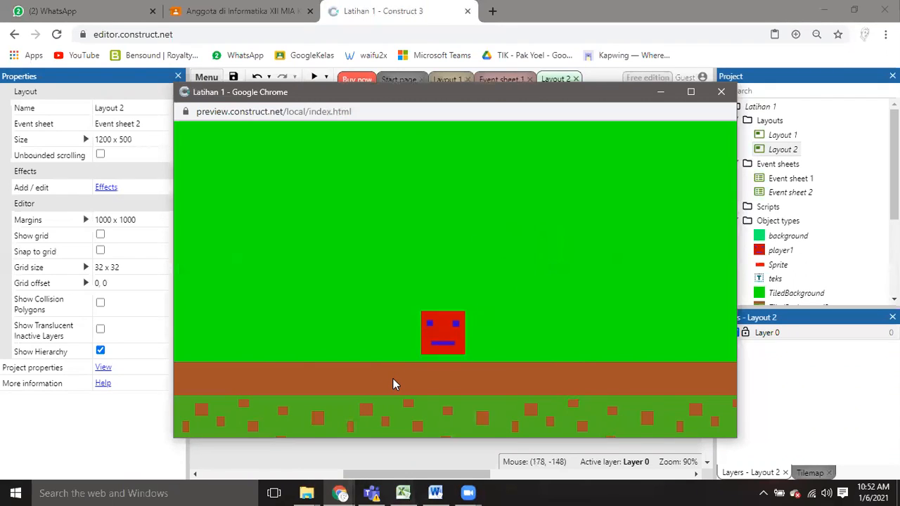
{"action": "key", "text": "Up"}
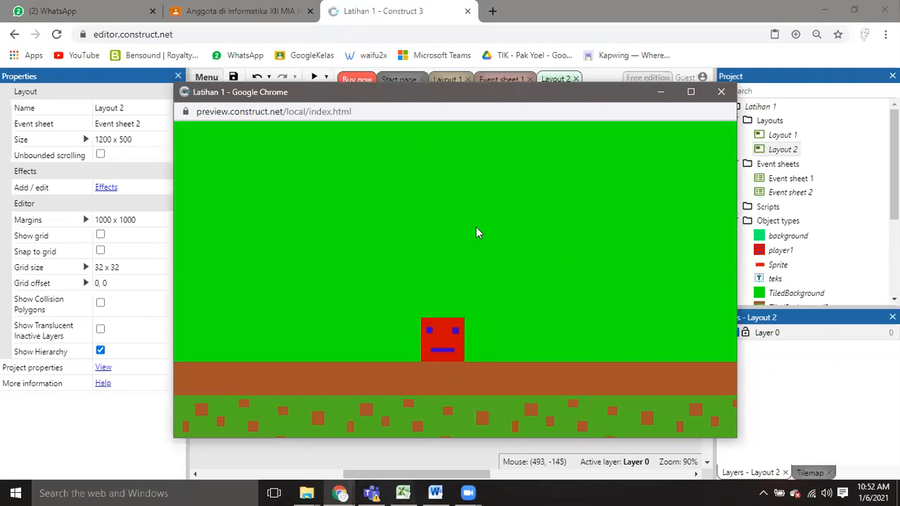
{"action": "key", "text": "Up"}
{"action": "key", "text": "Left"}
{"action": "key", "text": "Right"}
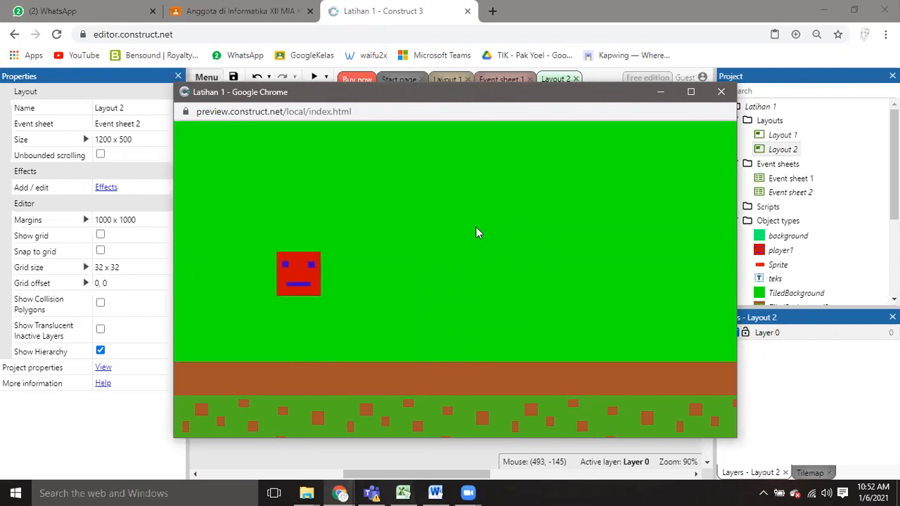
{"action": "key", "text": "Up"}
{"action": "key", "text": "Up"}
{"action": "key", "text": "Left"}
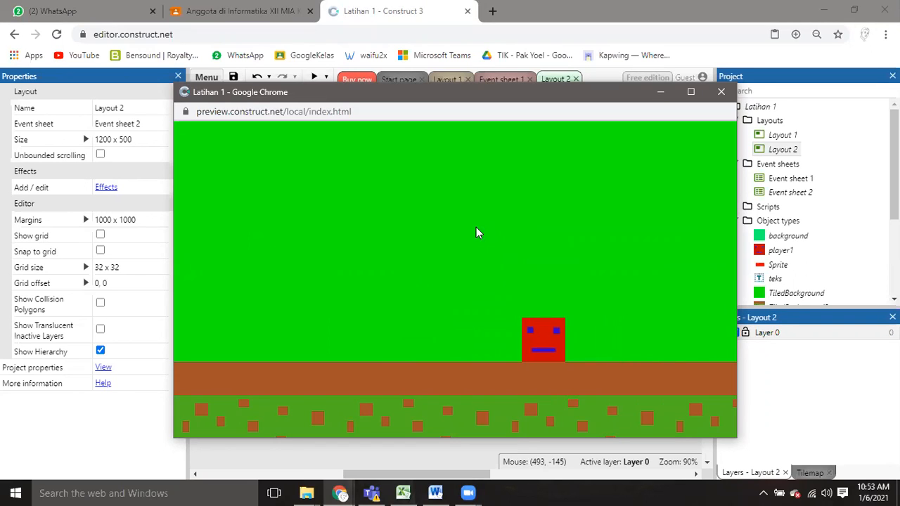
{"action": "key", "text": "Right"}
{"action": "key", "text": "Up"}
{"action": "key", "text": "Left"}
{"action": "key", "text": "Right"}
{"action": "key", "text": "Left"}
{"action": "key", "text": "Up"}
{"action": "key", "text": "Up"}
{"action": "key", "text": "Up"}
{"action": "key", "text": "Right"}
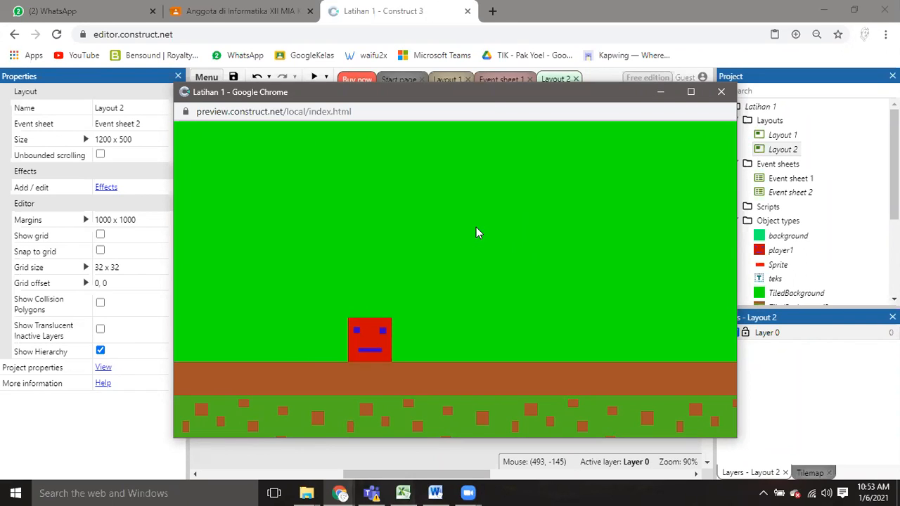
{"action": "key", "text": "Right"}
{"action": "key", "text": "Up"}
{"action": "key", "text": "Left"}
{"action": "key", "text": "Up"}
{"action": "key", "text": "Right"}
{"action": "key", "text": "Up"}
{"action": "key", "text": "Right"}
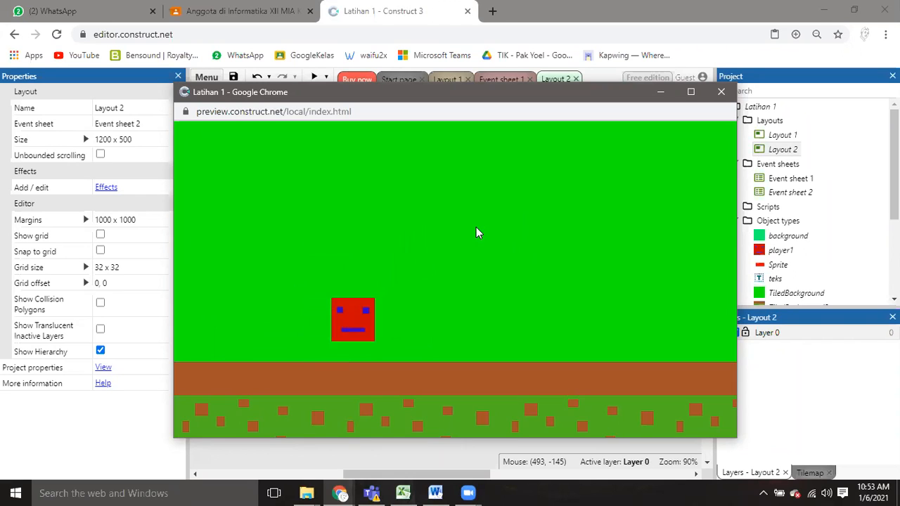
{"action": "key", "text": "Left"}
{"action": "key", "text": "Up"}
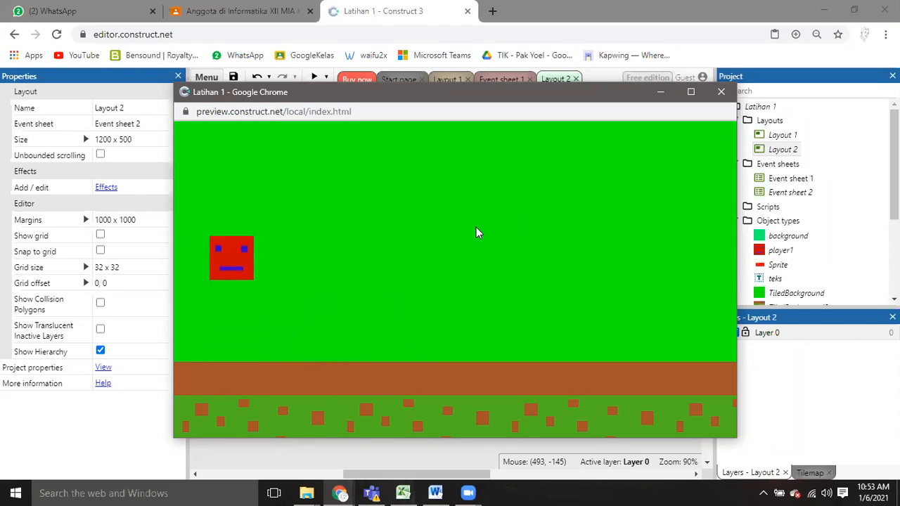
{"action": "key", "text": "Right"}
{"action": "key", "text": "Up"}
{"action": "key", "text": "Up"}
{"action": "key", "text": "Left"}
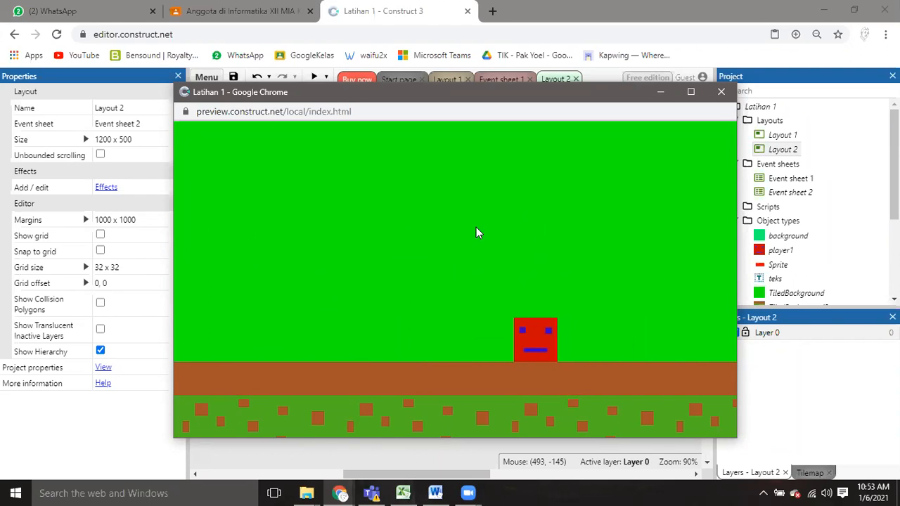
{"action": "key", "text": "Left"}
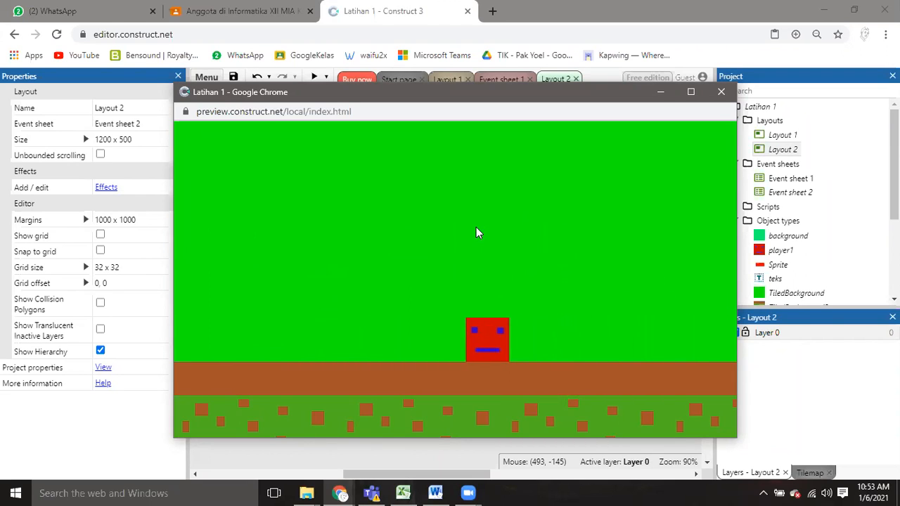
{"action": "key", "text": "Left"}
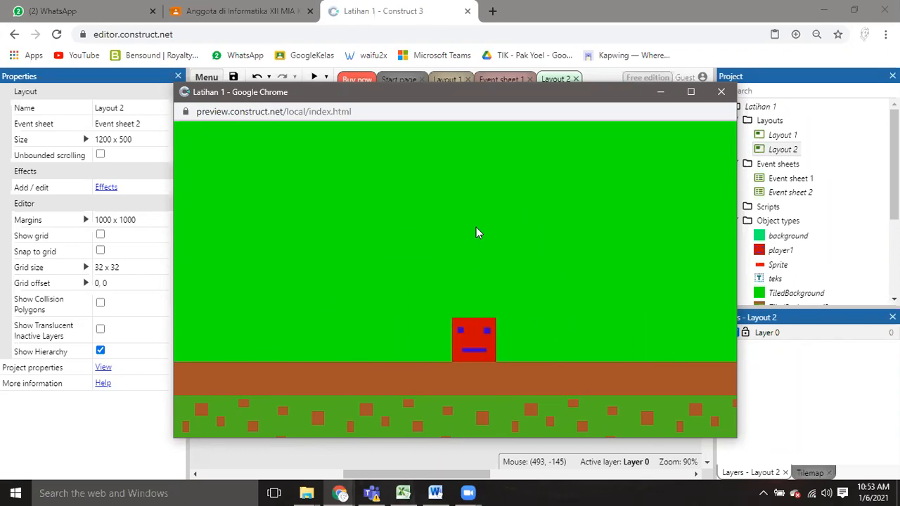
{"action": "key", "text": "Up"}
{"action": "key", "text": "Up"}
{"action": "key", "text": "Right"}
{"action": "key", "text": "Left"}
{"action": "key", "text": "Up"}
{"action": "key", "text": "Right"}
{"action": "key", "text": "Left"}
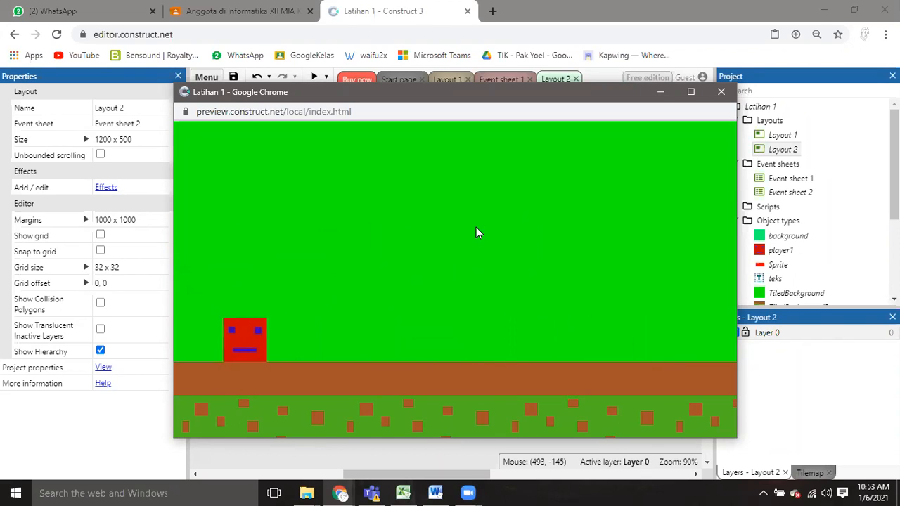
{"action": "key", "text": "Right"}
{"action": "key", "text": "Up"}
{"action": "key", "text": "Left"}
{"action": "key", "text": "Up"}
{"action": "key", "text": "Right"}
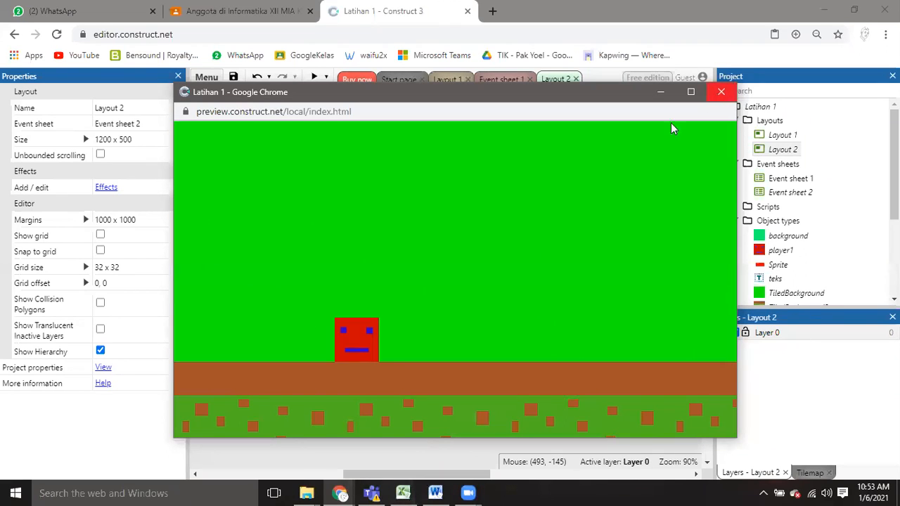
{"action": "left_click", "coordinate": [723, 92]}
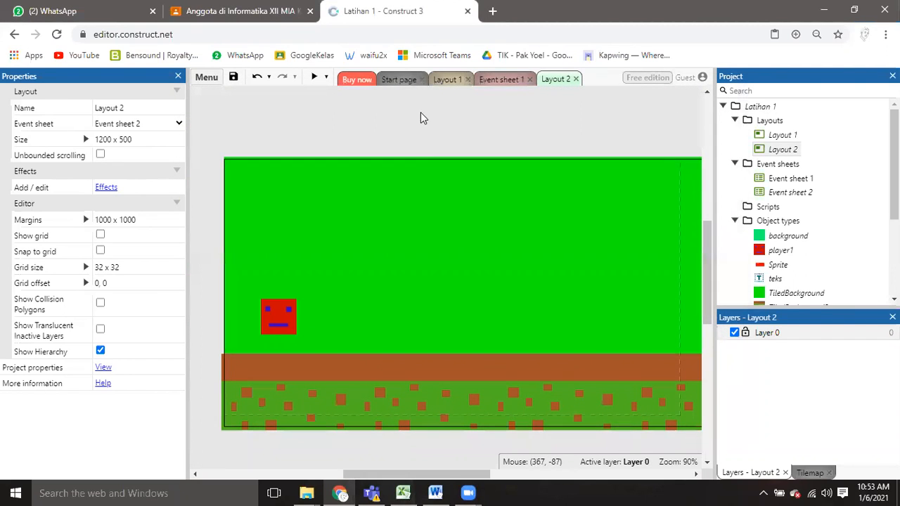
Preview Layout 1 again and close the preview window.
{"action": "left_click", "coordinate": [450, 80]}
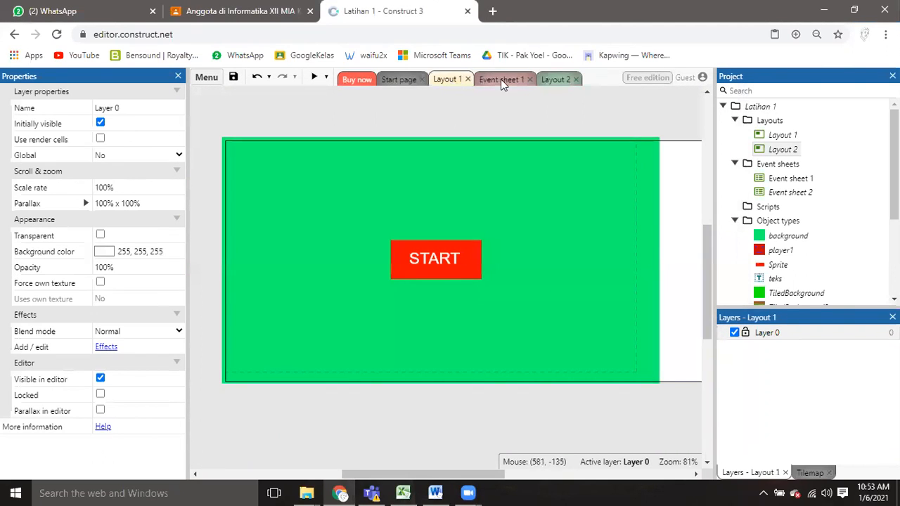
{"action": "left_click", "coordinate": [314, 77]}
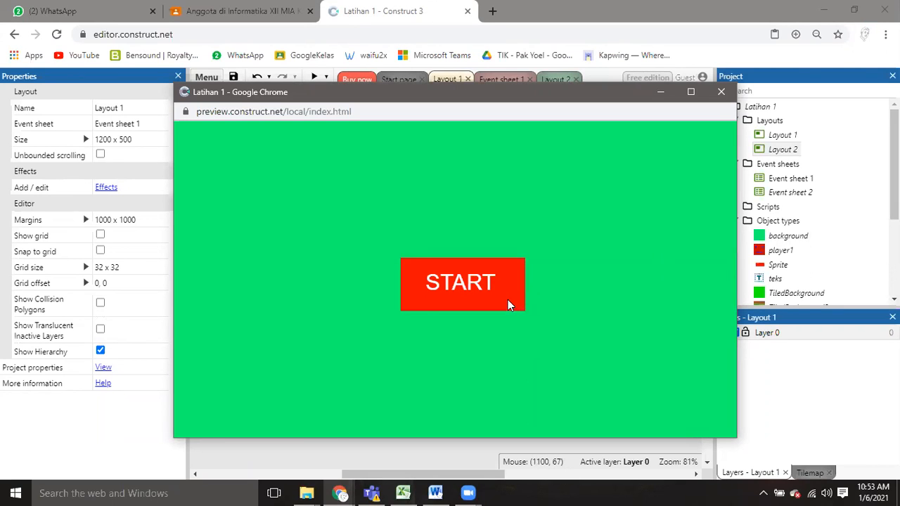
{"action": "left_click", "coordinate": [724, 90]}
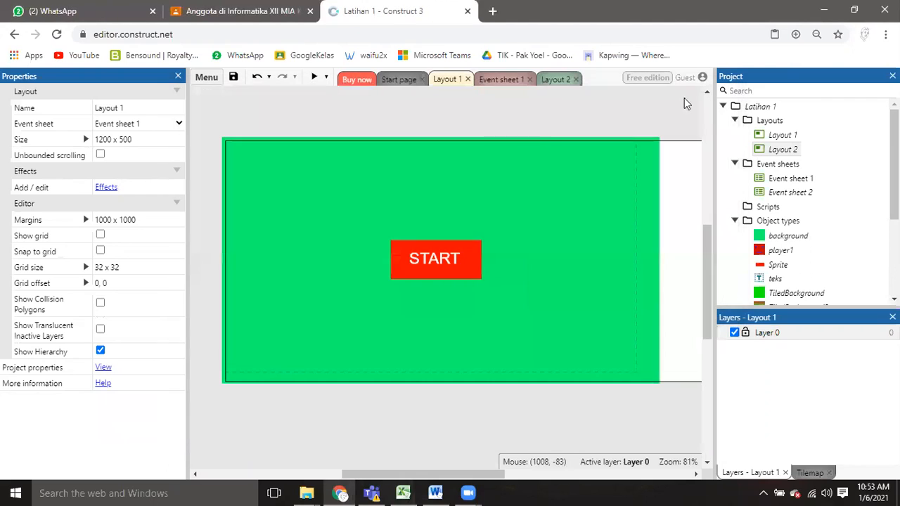
Examine the objects offered for a new condition in Event sheet 1 and return to Layout 1 without adding an event.
{"action": "left_click", "coordinate": [490, 80]}
{"action": "left_click", "coordinate": [449, 80]}
{"action": "left_click", "coordinate": [483, 82]}
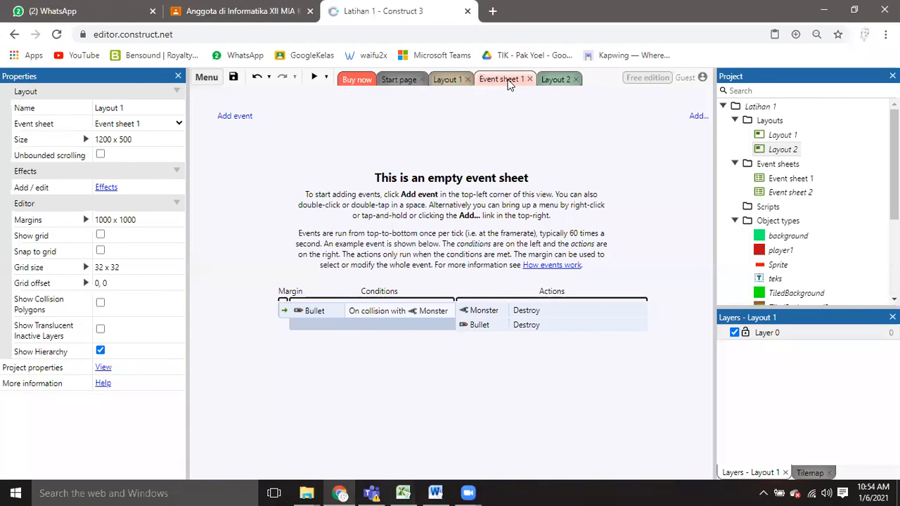
{"action": "left_click", "coordinate": [450, 79]}
{"action": "left_click", "coordinate": [495, 78]}
{"action": "left_click", "coordinate": [237, 116]}
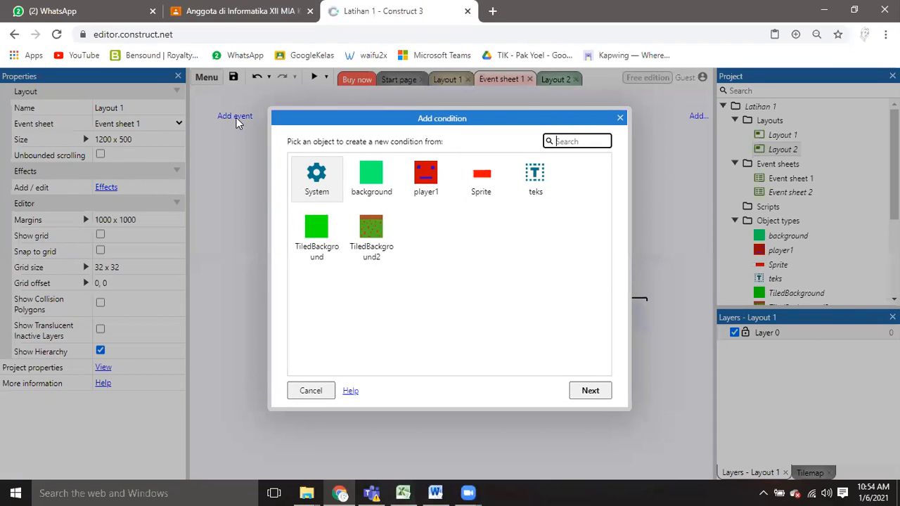
{"action": "left_click_drag", "start_coordinate": [327, 129], "coordinate": [295, 139]}
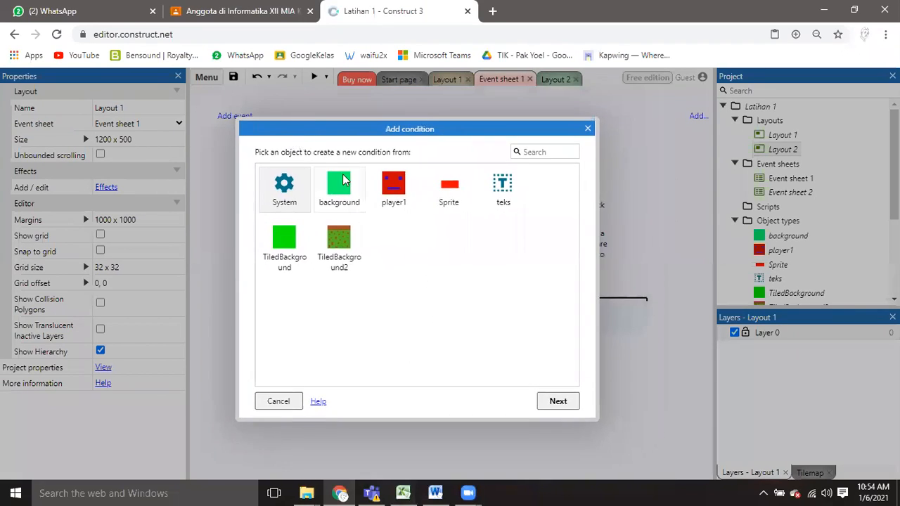
{"action": "left_click", "coordinate": [588, 129]}
{"action": "left_click", "coordinate": [444, 81]}
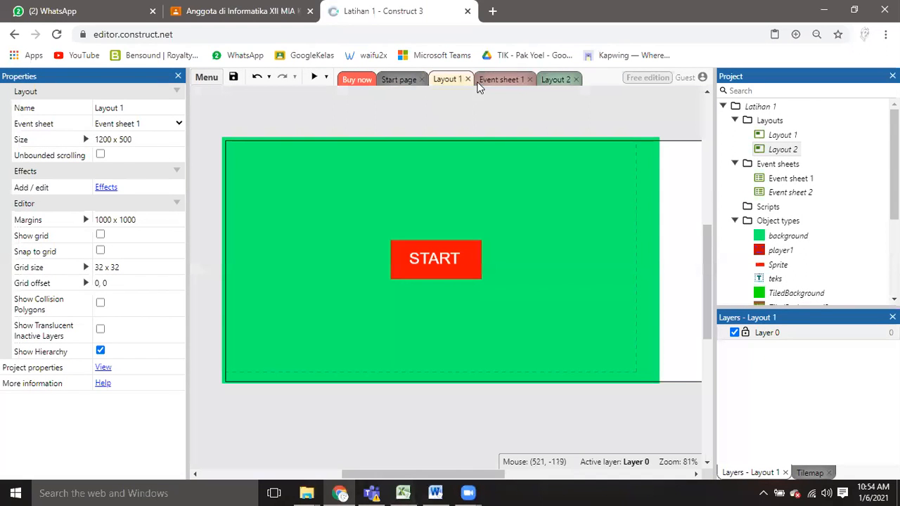
{"action": "mouse_move", "coordinate": [895, 141]}
{"action": "left_mouse_down"}
{"action": "mouse_move", "coordinate": [895, 159]}
{"action": "mouse_move", "coordinate": [894, 141]}
{"action": "left_mouse_up"}
{"action": "right_click", "coordinate": [199, 130]}
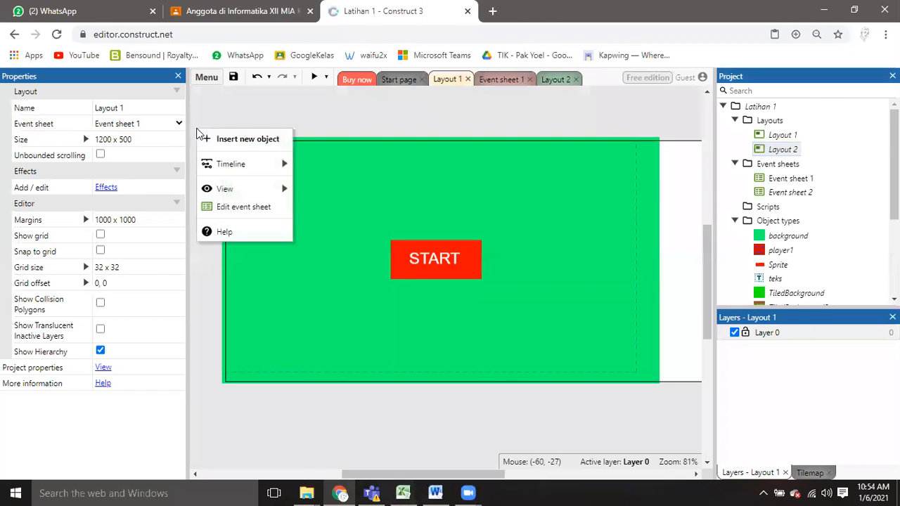
{"action": "left_click", "coordinate": [209, 139]}
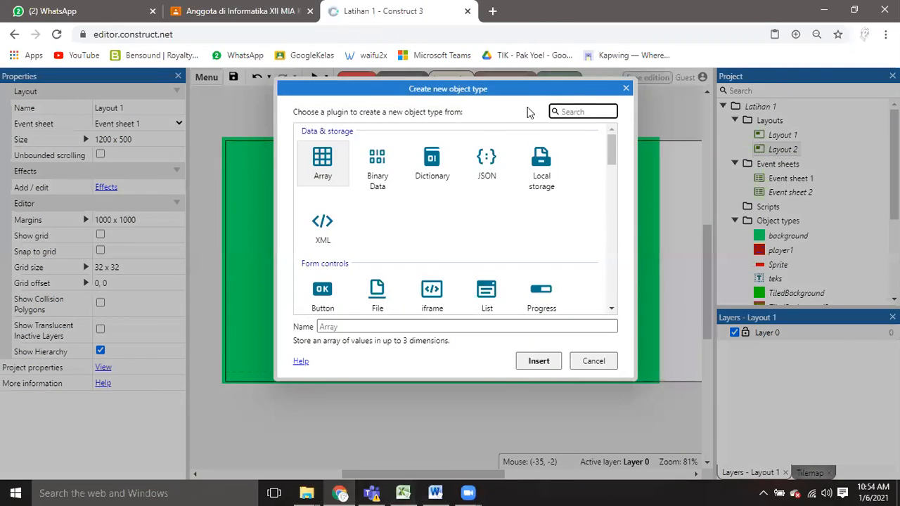
{"action": "left_click", "coordinate": [628, 88]}
{"action": "scroll", "coordinate": [851, 211], "scroll_direction": "down", "scroll_amount": 2}
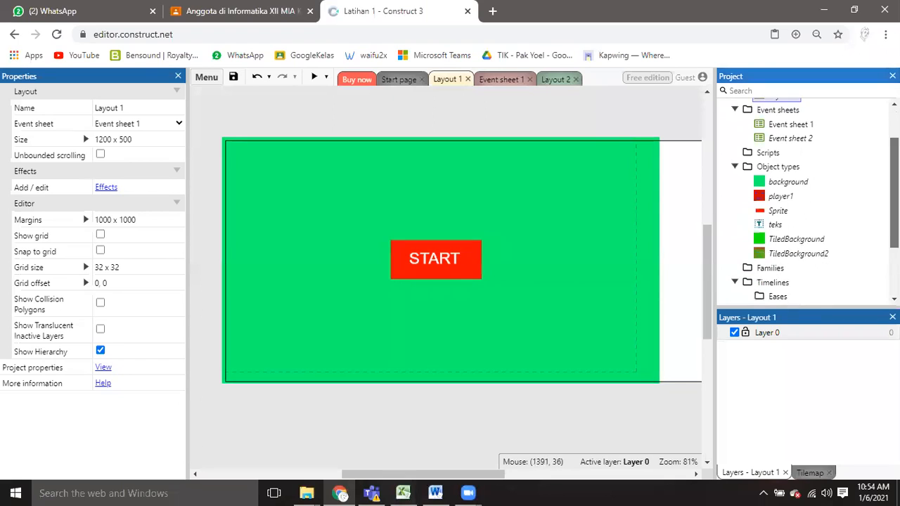
{"action": "scroll", "coordinate": [836, 223], "scroll_direction": "up", "scroll_amount": 2}
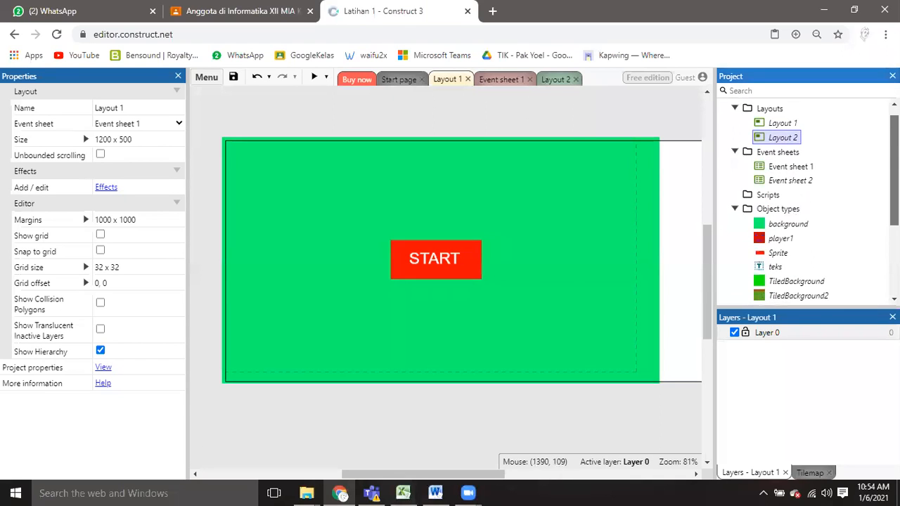
{"action": "right_click", "coordinate": [206, 194]}
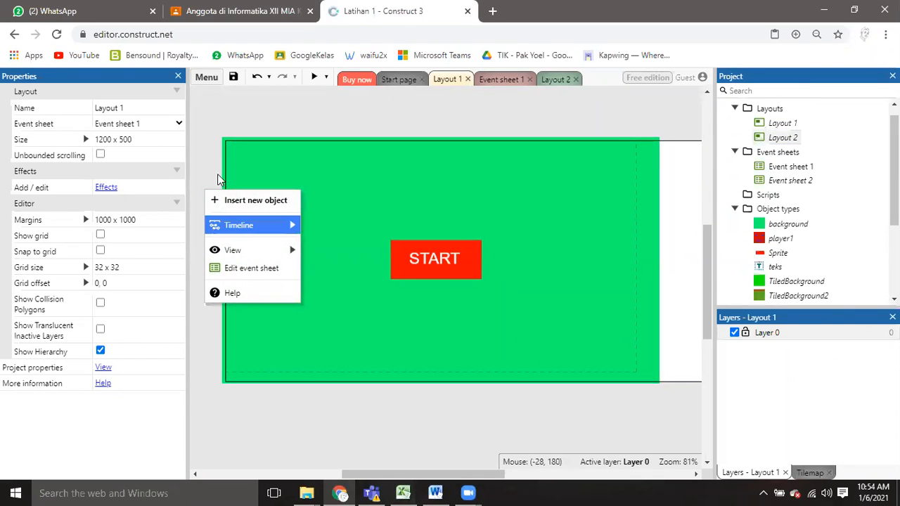
{"action": "right_click", "coordinate": [218, 121]}
{"action": "right_click", "coordinate": [227, 108]}
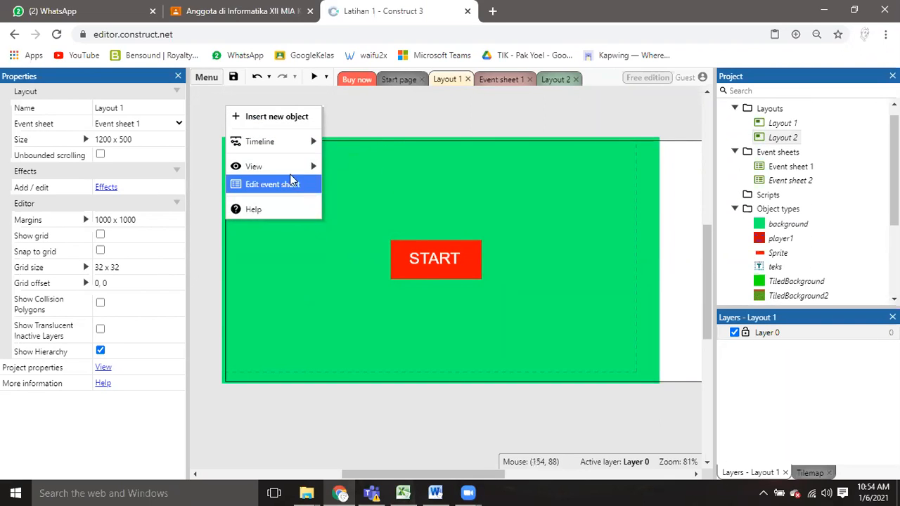
{"action": "left_click", "coordinate": [213, 175]}
{"action": "right_click", "coordinate": [201, 196]}
Preview Layout 1 with its START button and close the preview window.
{"action": "left_click", "coordinate": [241, 120]}
{"action": "left_click", "coordinate": [314, 78]}
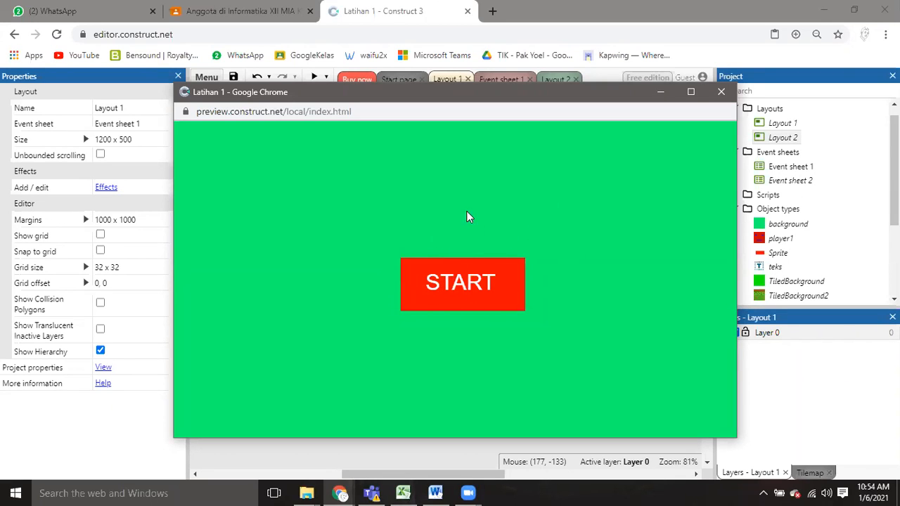
{"action": "left_click", "coordinate": [720, 95]}
Insert a Mouse object into the project from Layout 1 and open Event sheet 1.
{"action": "right_click", "coordinate": [239, 115]}
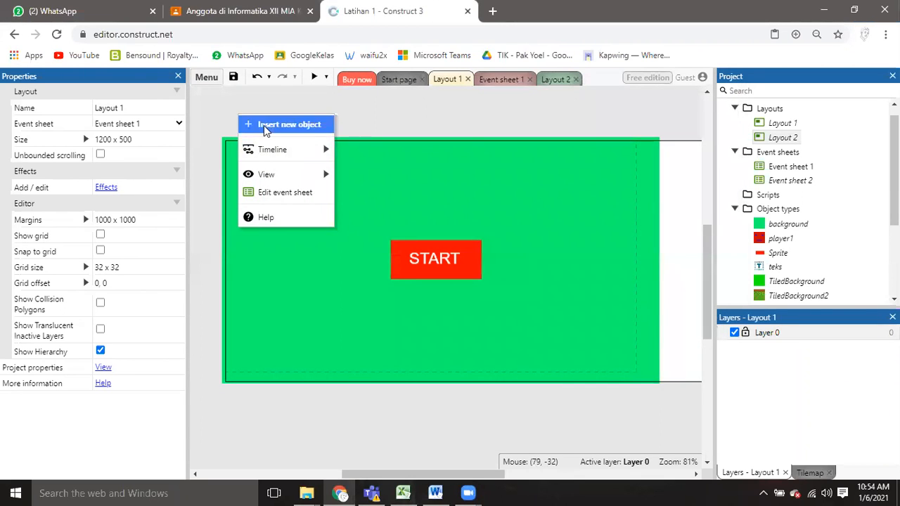
{"action": "left_click", "coordinate": [266, 129]}
{"action": "scroll", "coordinate": [442, 243], "scroll_direction": "down", "scroll_amount": 5}
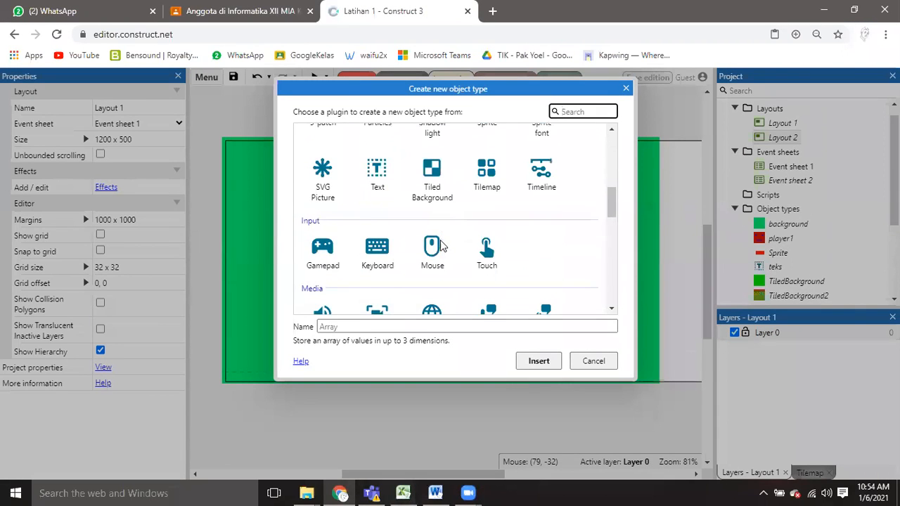
{"action": "left_click", "coordinate": [432, 255]}
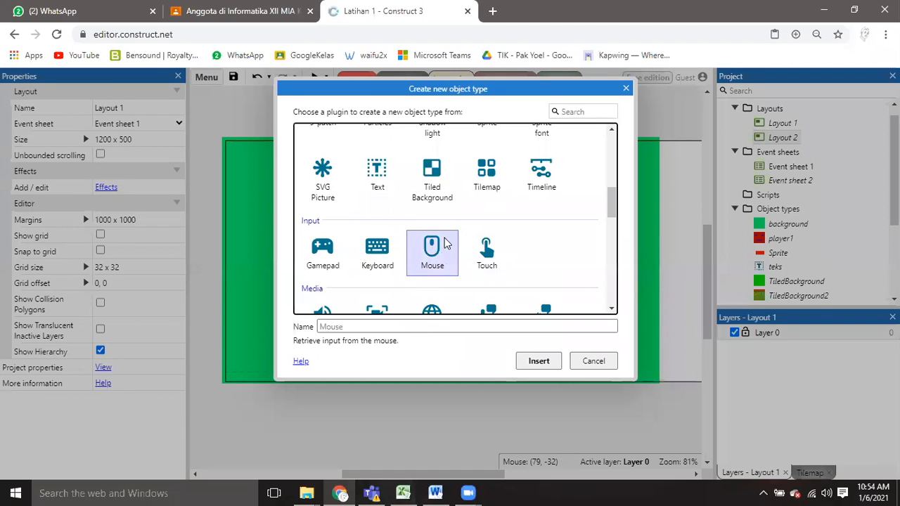
{"action": "left_click", "coordinate": [532, 362]}
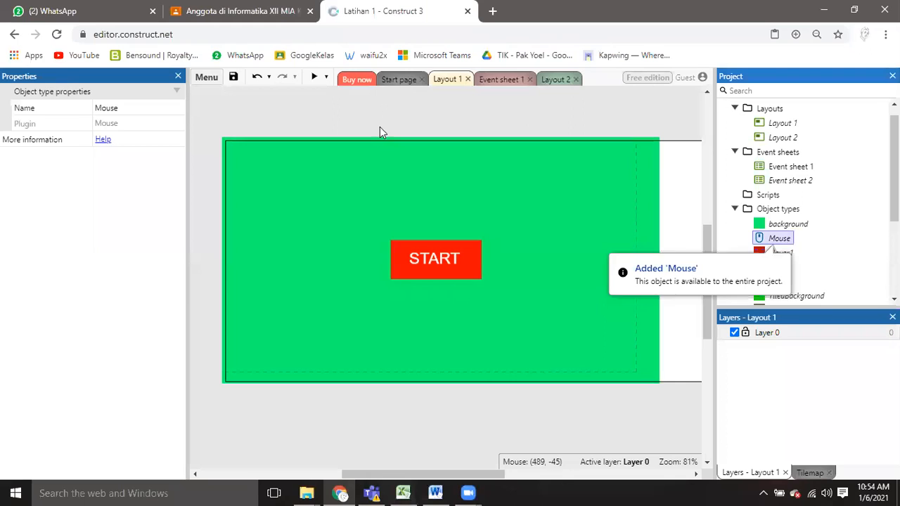
{"action": "left_click", "coordinate": [349, 177]}
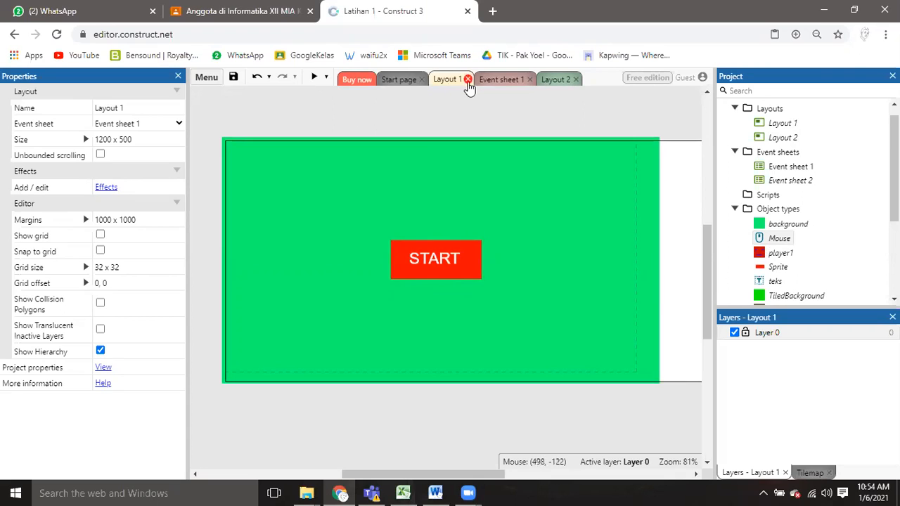
{"action": "left_click", "coordinate": [494, 79]}
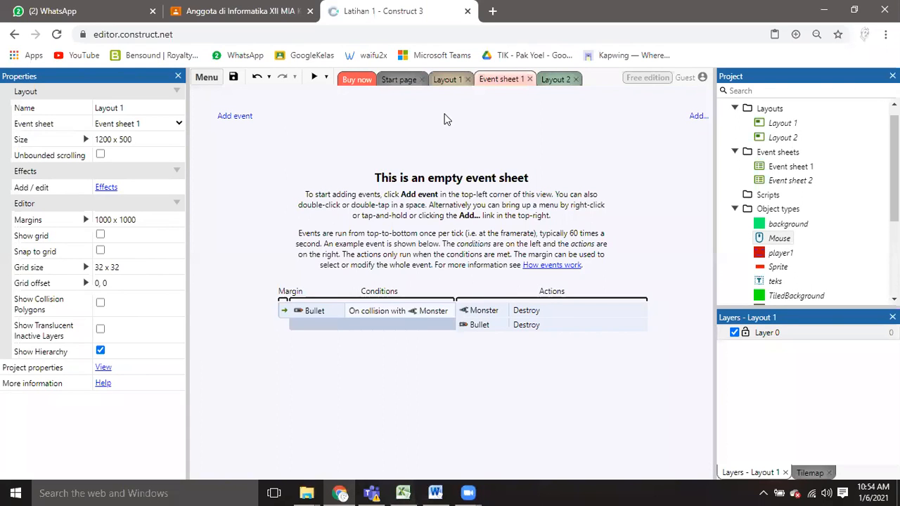
{"action": "left_click", "coordinate": [243, 117]}
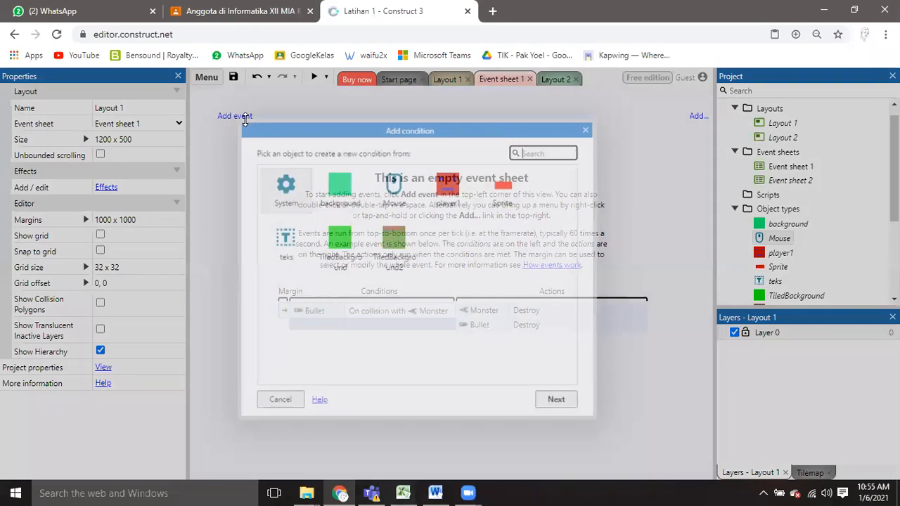
{"action": "left_click_drag", "start_coordinate": [349, 136], "coordinate": [414, 124]}
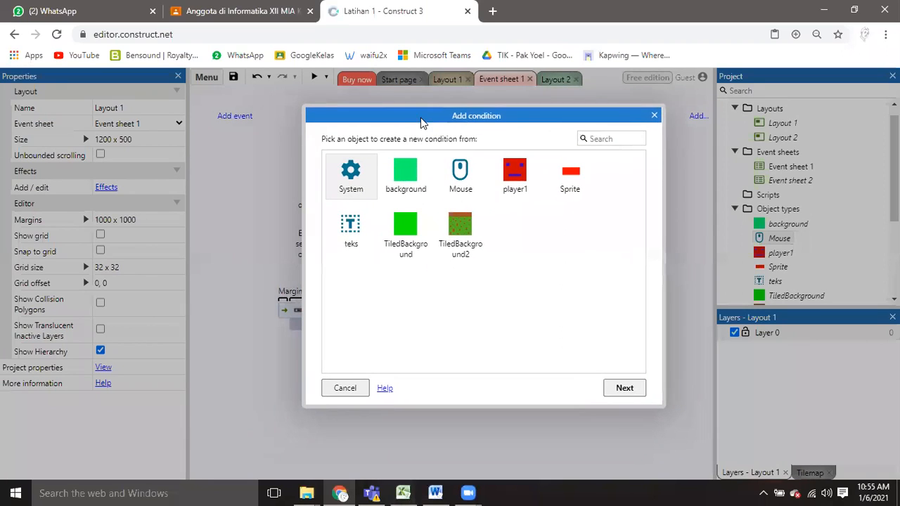
{"action": "left_click", "coordinate": [463, 177]}
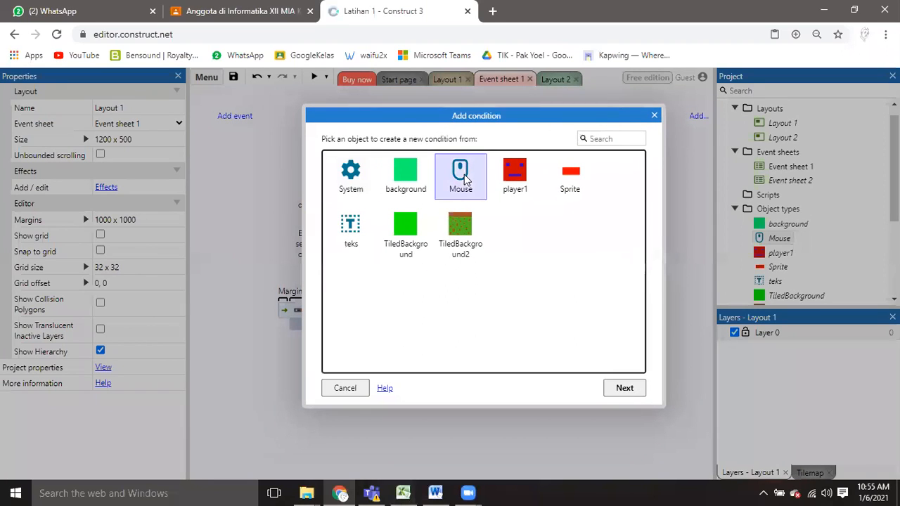
{"action": "left_click", "coordinate": [620, 391]}
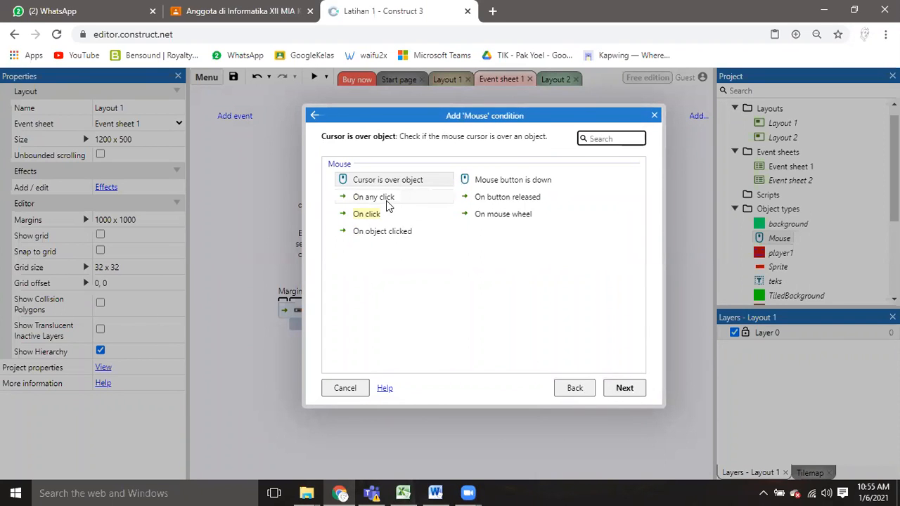
{"action": "left_click", "coordinate": [654, 116]}
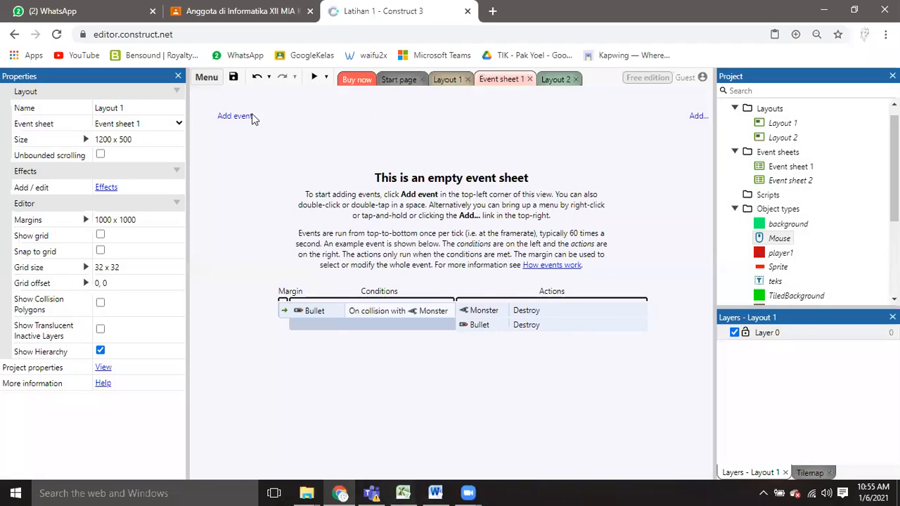
Add an event to Event sheet 1 with the Mouse condition On any click.
{"action": "left_click", "coordinate": [251, 117]}
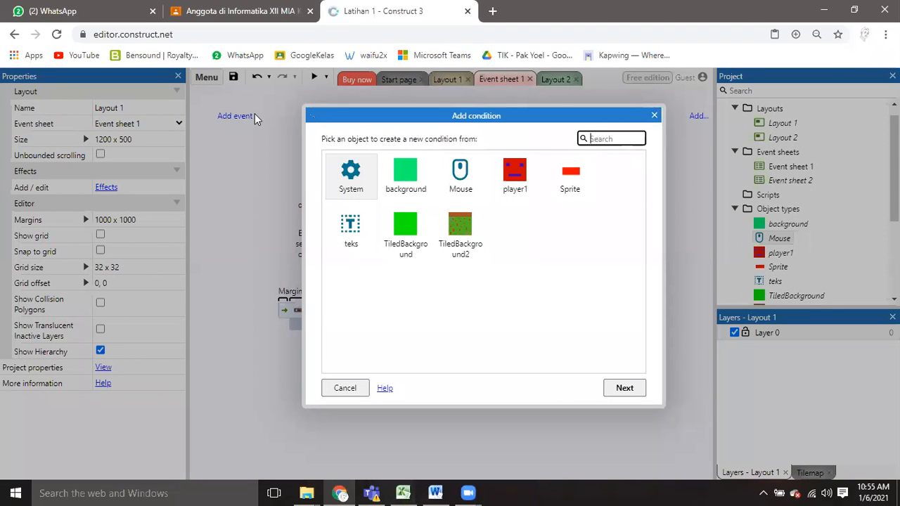
{"action": "left_click", "coordinate": [460, 176]}
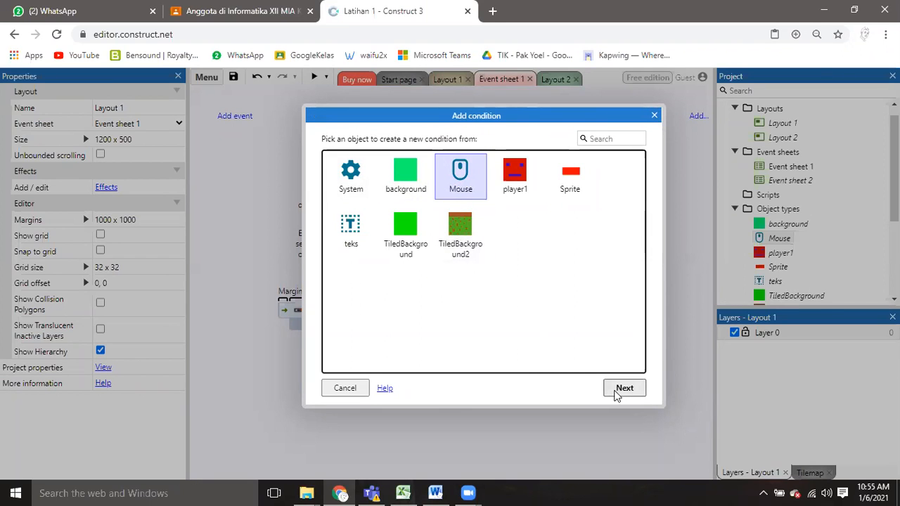
{"action": "left_click", "coordinate": [617, 392]}
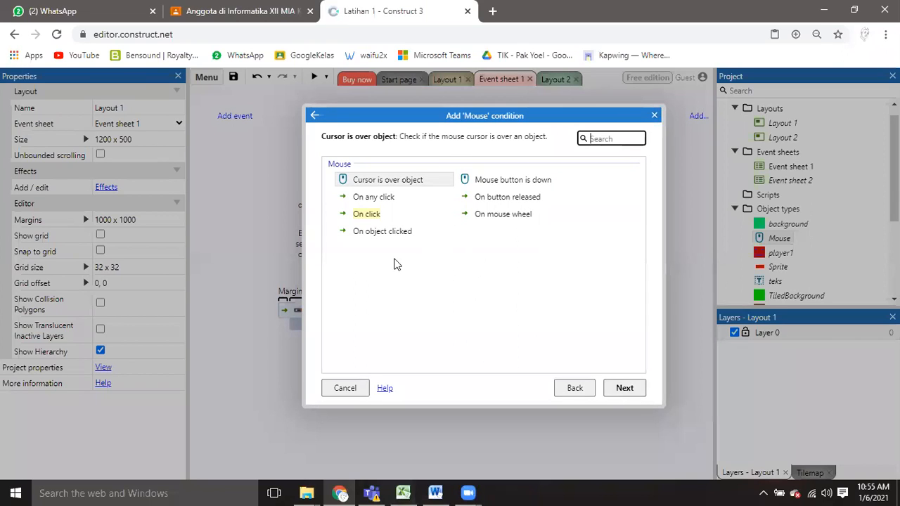
{"action": "left_click", "coordinate": [375, 199]}
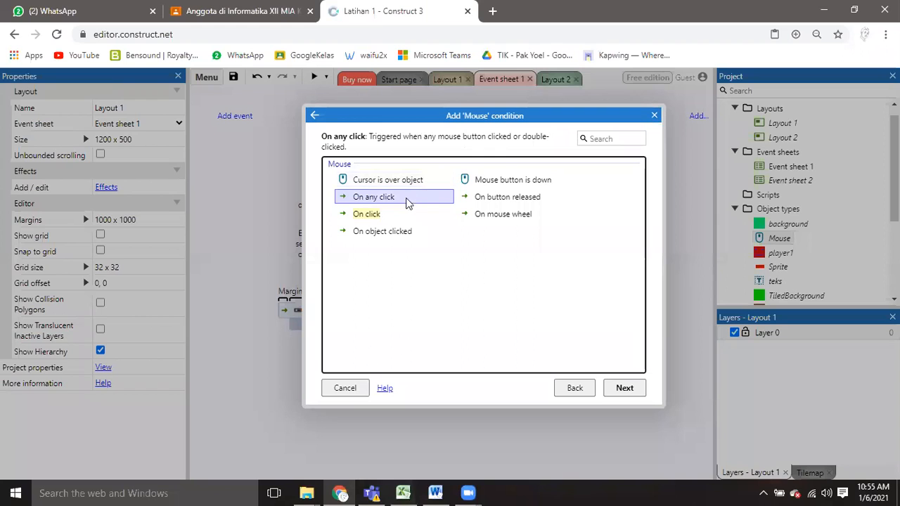
{"action": "left_click", "coordinate": [627, 392]}
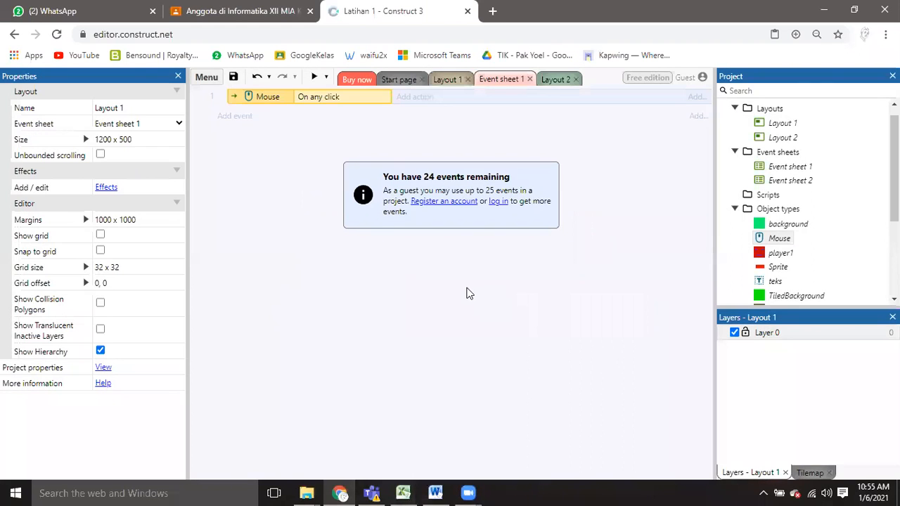
Replace the event's On any click condition with the Mouse condition On object clicked.
{"action": "double_click", "coordinate": [329, 97]}
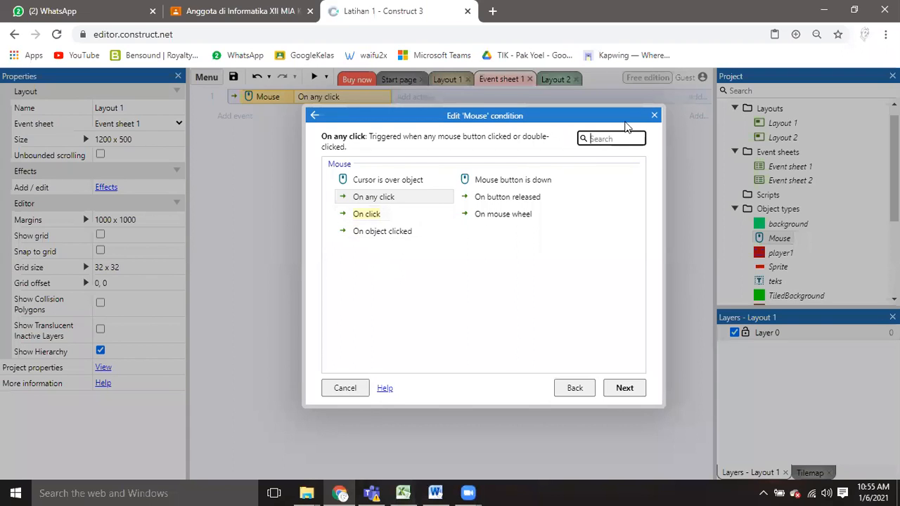
{"action": "left_click", "coordinate": [654, 116]}
{"action": "double_click", "coordinate": [348, 98]}
{"action": "left_click", "coordinate": [381, 232]}
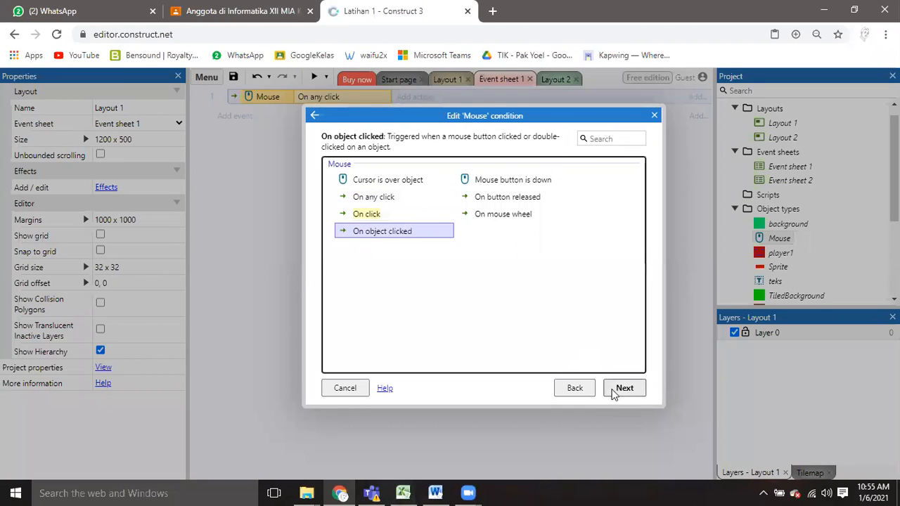
{"action": "left_click", "coordinate": [614, 390]}
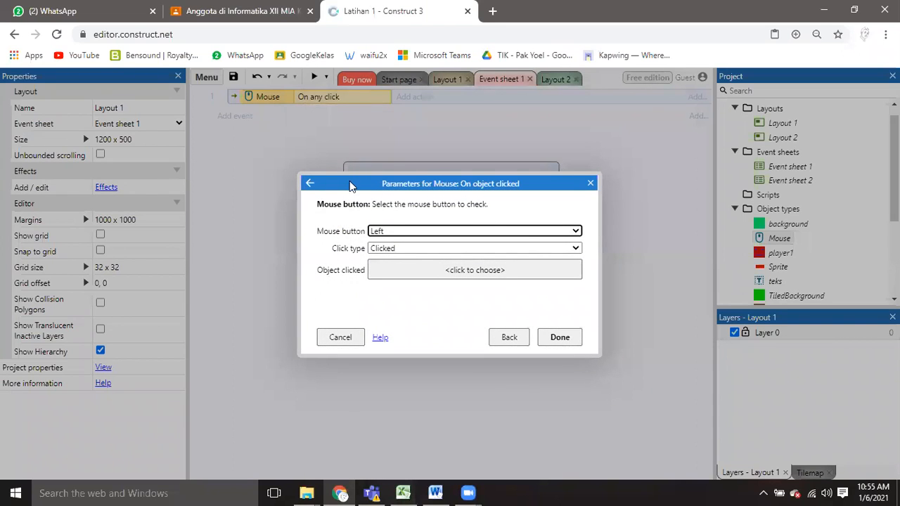
Set the On object clicked condition to mouse button Left, click type Clicked and the object Sprite, and confirm it.
{"action": "left_click_drag", "start_coordinate": [352, 184], "coordinate": [371, 130]}
{"action": "left_click", "coordinate": [402, 179]}
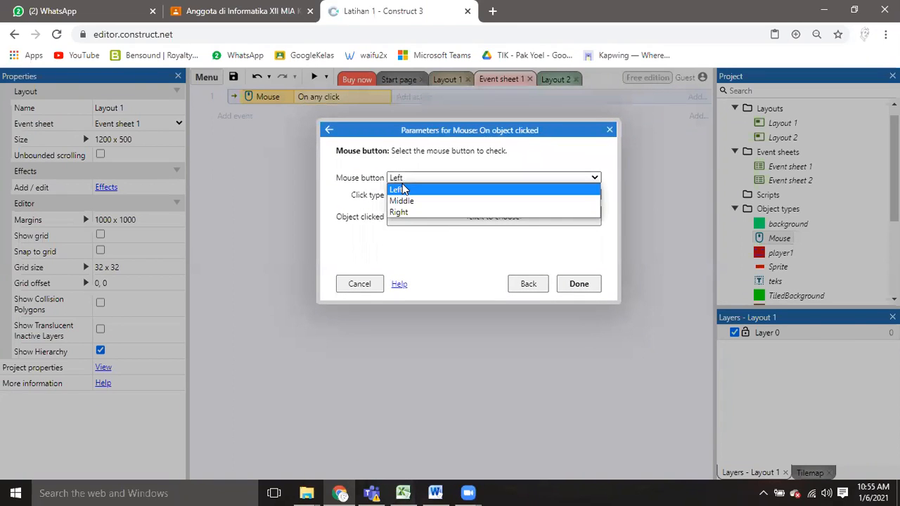
{"action": "left_click", "coordinate": [404, 190]}
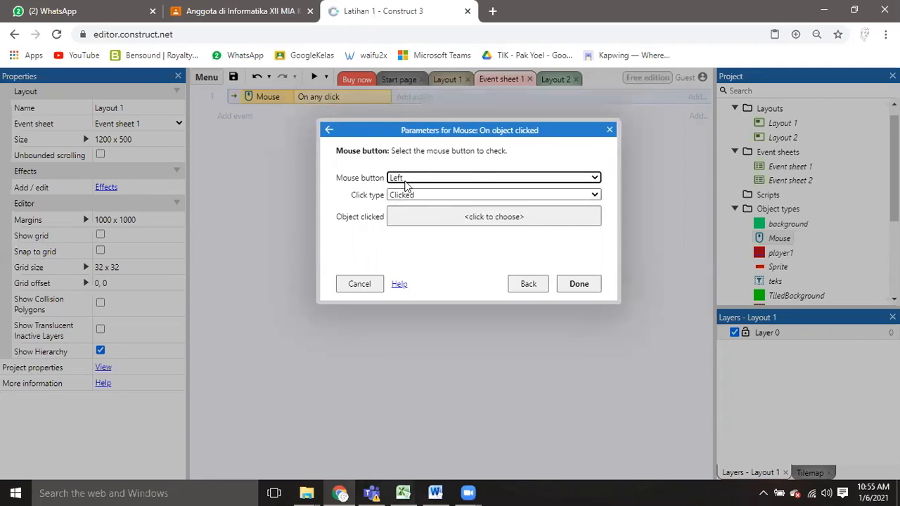
{"action": "left_click", "coordinate": [410, 196]}
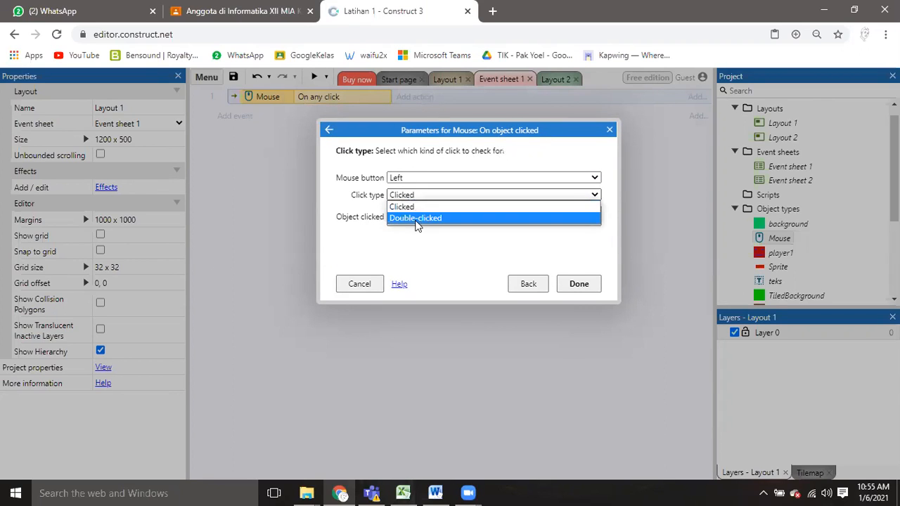
{"action": "left_click", "coordinate": [417, 207]}
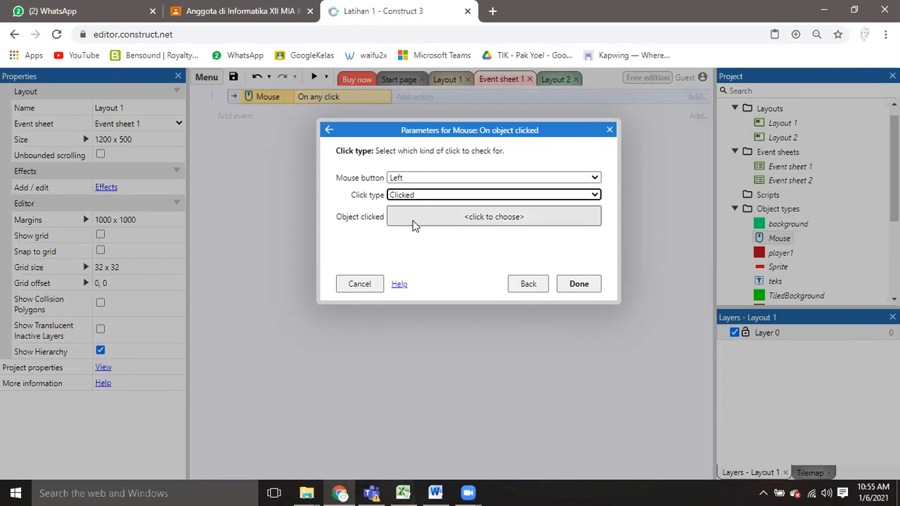
{"action": "left_click", "coordinate": [414, 223]}
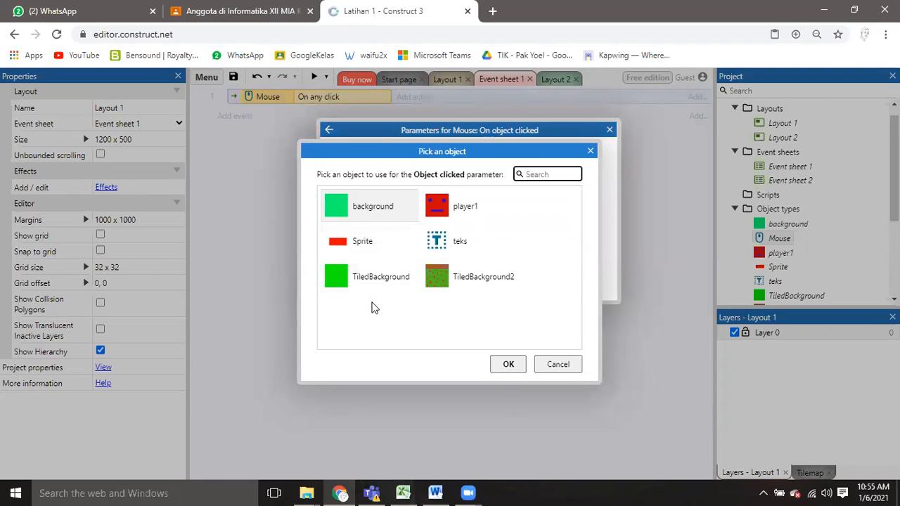
{"action": "left_click", "coordinate": [368, 245]}
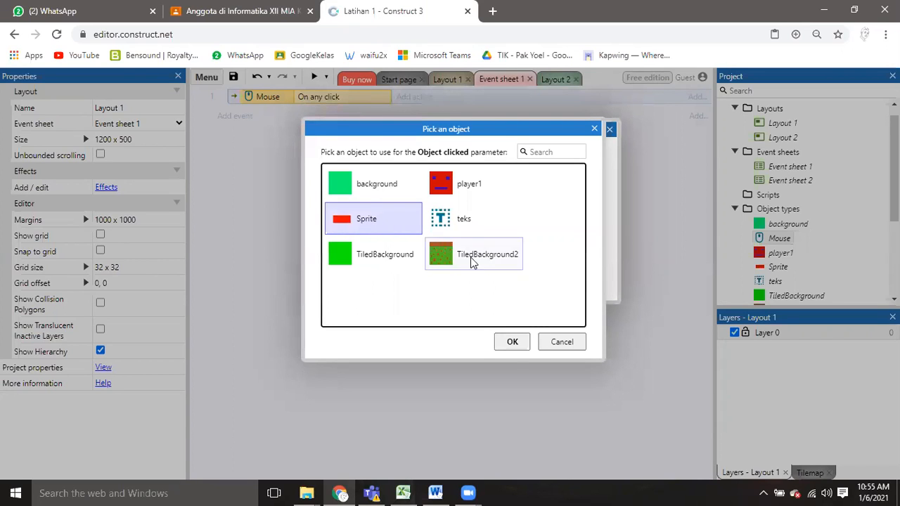
{"action": "left_click", "coordinate": [512, 343]}
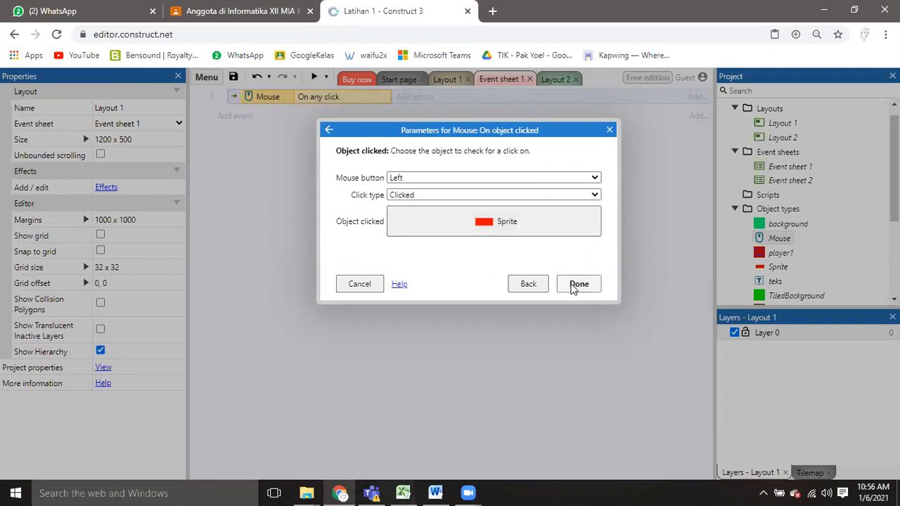
{"action": "left_click", "coordinate": [578, 284]}
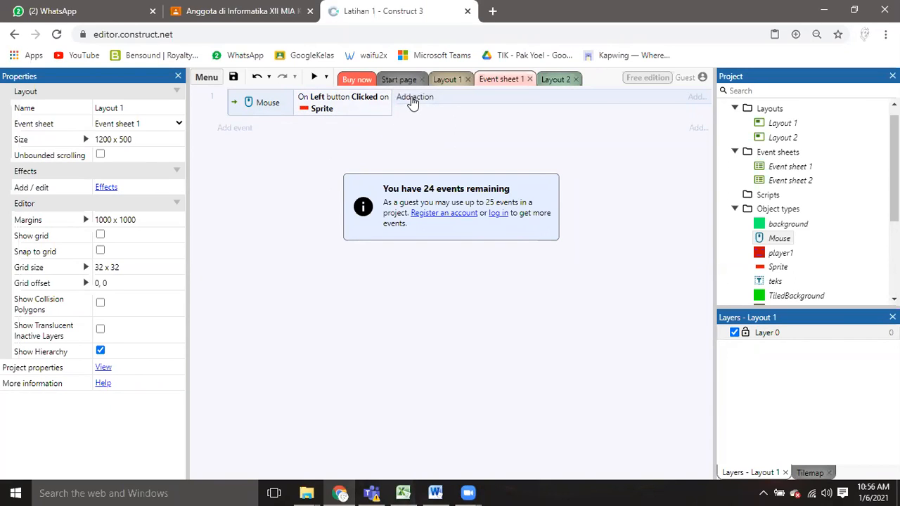
Add the System action Go to layout to the On object clicked event in Event sheet 1.
{"action": "left_click", "coordinate": [416, 99]}
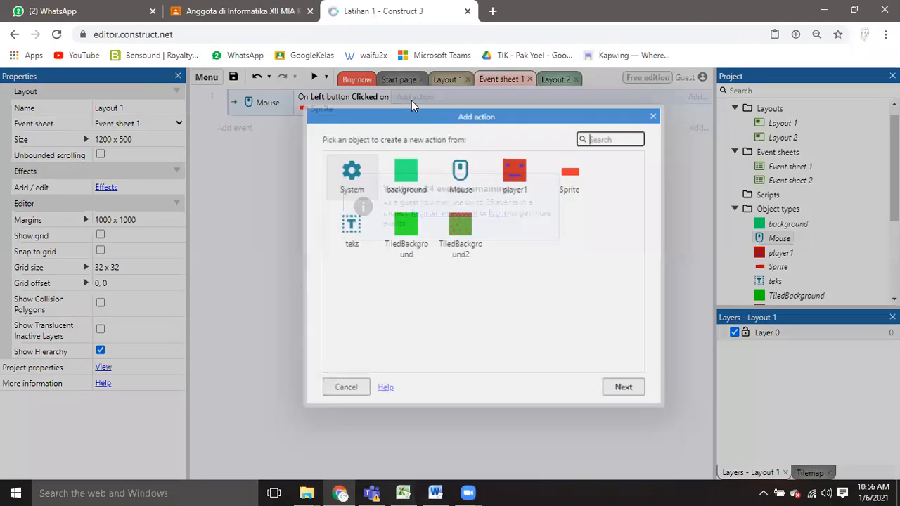
{"action": "left_click_drag", "start_coordinate": [405, 119], "coordinate": [399, 113]}
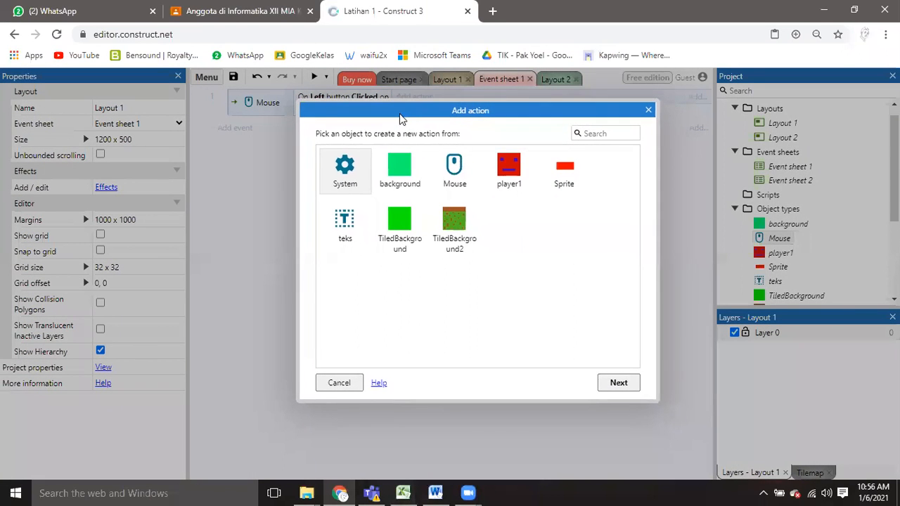
{"action": "left_click", "coordinate": [360, 283]}
{"action": "left_click", "coordinate": [353, 176]}
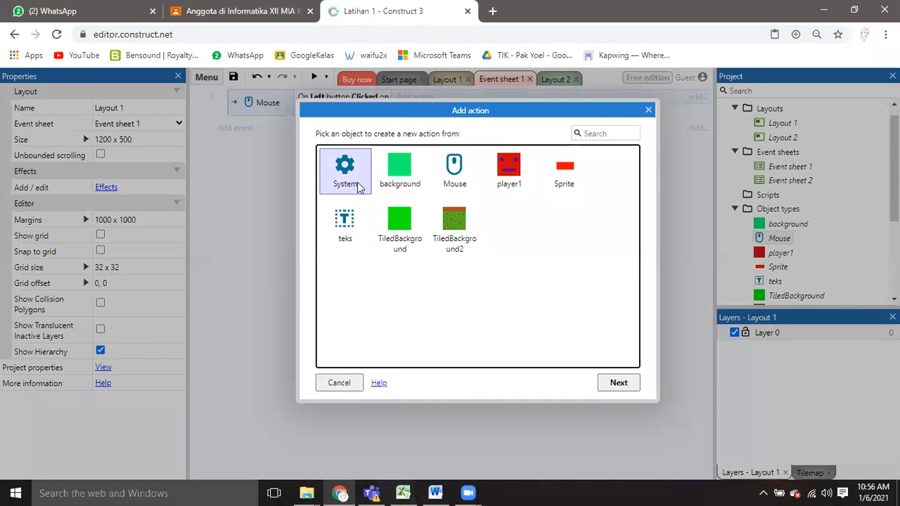
{"action": "left_click", "coordinate": [609, 384]}
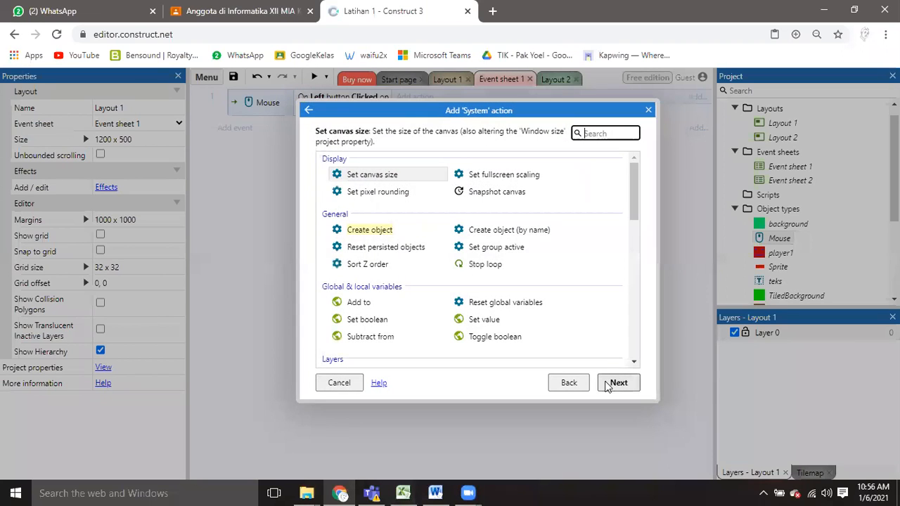
{"action": "left_click_drag", "start_coordinate": [632, 209], "coordinate": [634, 283]}
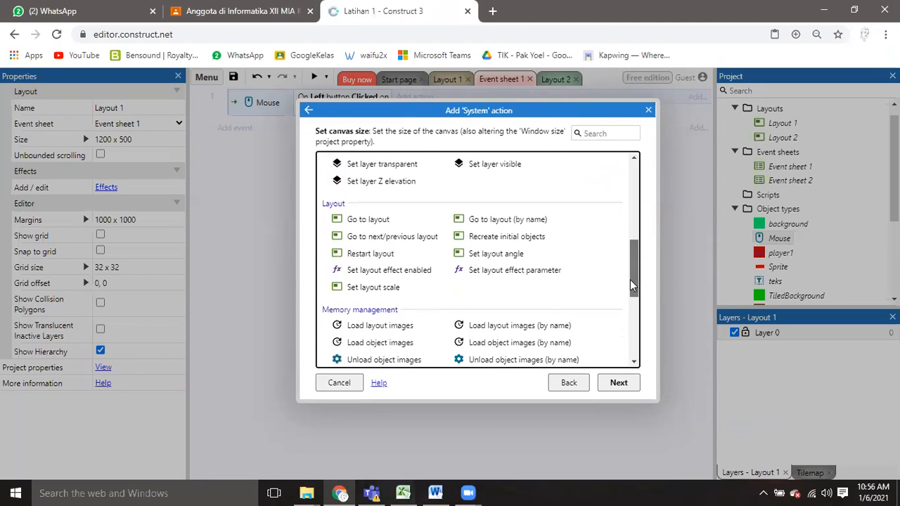
{"action": "left_click", "coordinate": [362, 221]}
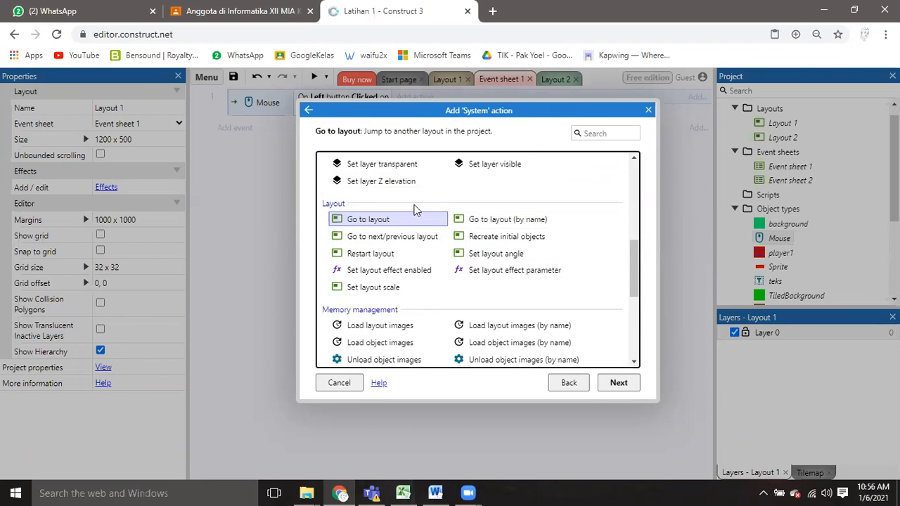
{"action": "scroll", "coordinate": [413, 206], "scroll_direction": "up", "scroll_amount": 5}
{"action": "scroll", "coordinate": [410, 205], "scroll_direction": "up", "scroll_amount": 3}
{"action": "scroll", "coordinate": [410, 205], "scroll_direction": "down", "scroll_amount": 7}
{"action": "scroll", "coordinate": [407, 206], "scroll_direction": "down", "scroll_amount": 2}
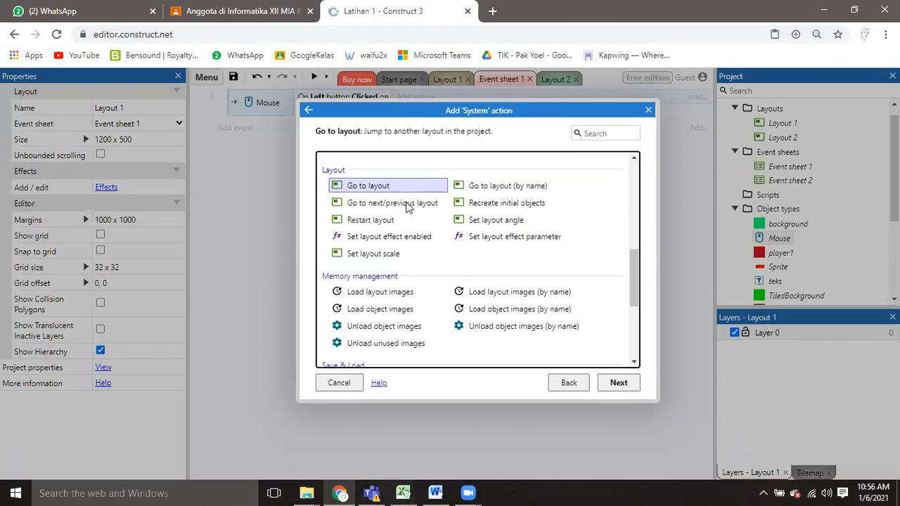
{"action": "left_click", "coordinate": [379, 203]}
{"action": "left_click", "coordinate": [386, 187]}
{"action": "left_click", "coordinate": [616, 386]}
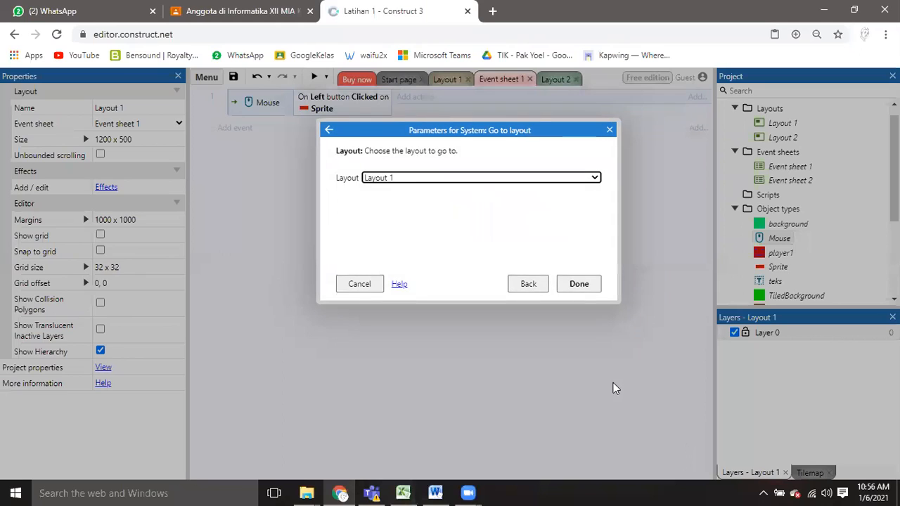
Set the Go to layout action's target to Layout 2 and confirm it.
{"action": "left_click", "coordinate": [391, 185]}
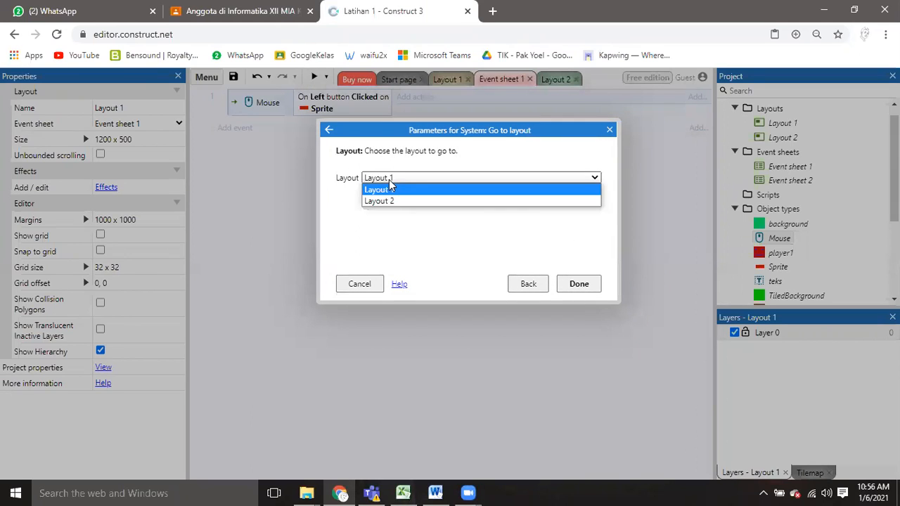
{"action": "left_click", "coordinate": [392, 201]}
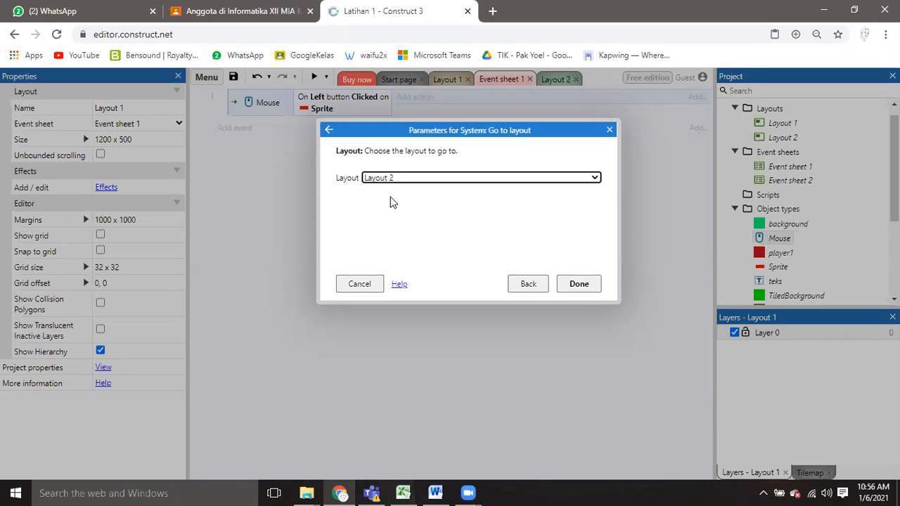
{"action": "left_click", "coordinate": [519, 178]}
{"action": "left_click", "coordinate": [513, 200]}
{"action": "left_click", "coordinate": [518, 185]}
{"action": "left_click", "coordinate": [515, 189]}
{"action": "left_click", "coordinate": [501, 178]}
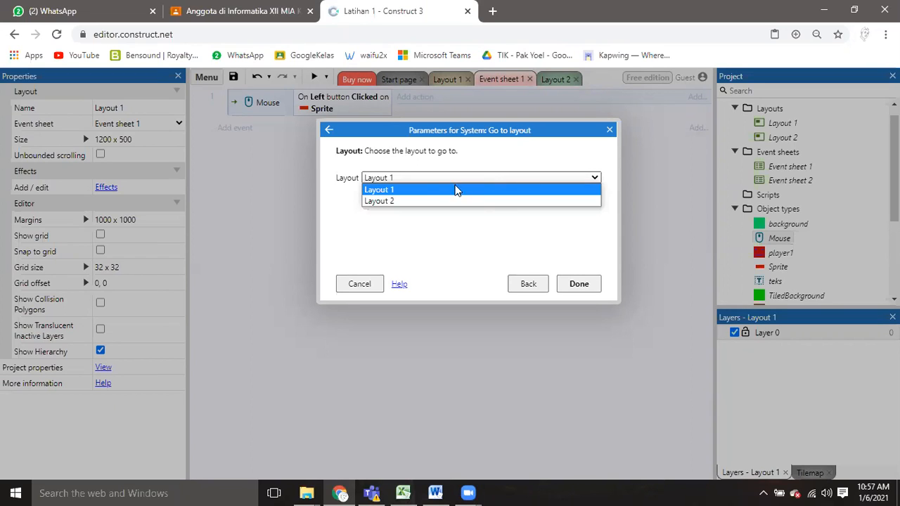
{"action": "left_click", "coordinate": [377, 202]}
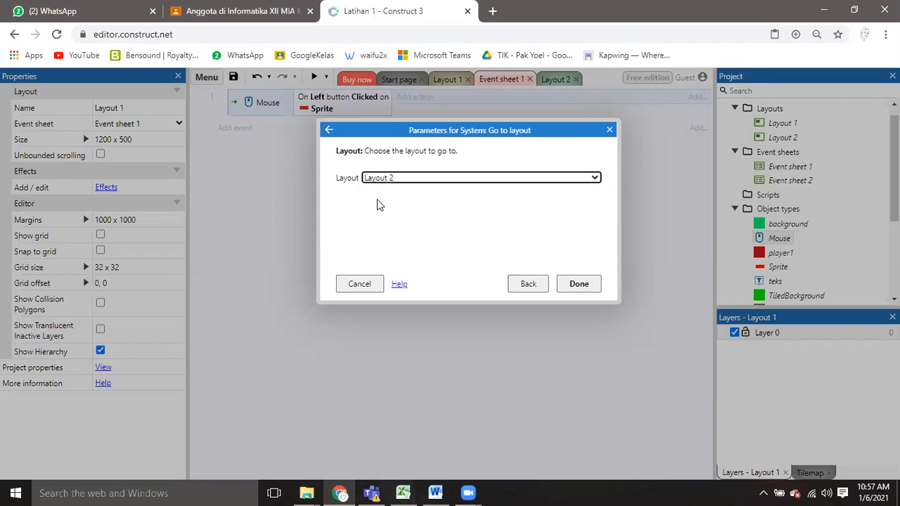
{"action": "left_click", "coordinate": [581, 286]}
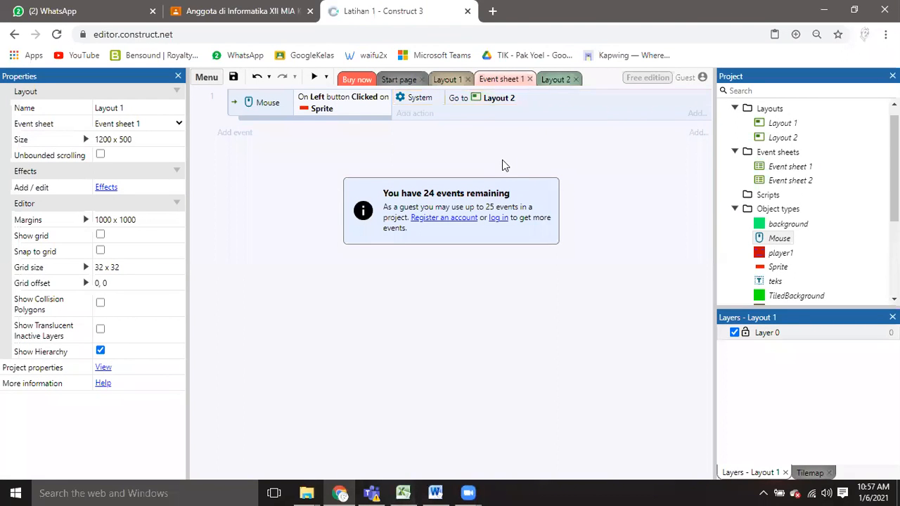
Preview the project, start the game with START, test player1 running and jumping, and close the preview.
{"action": "left_click", "coordinate": [315, 77]}
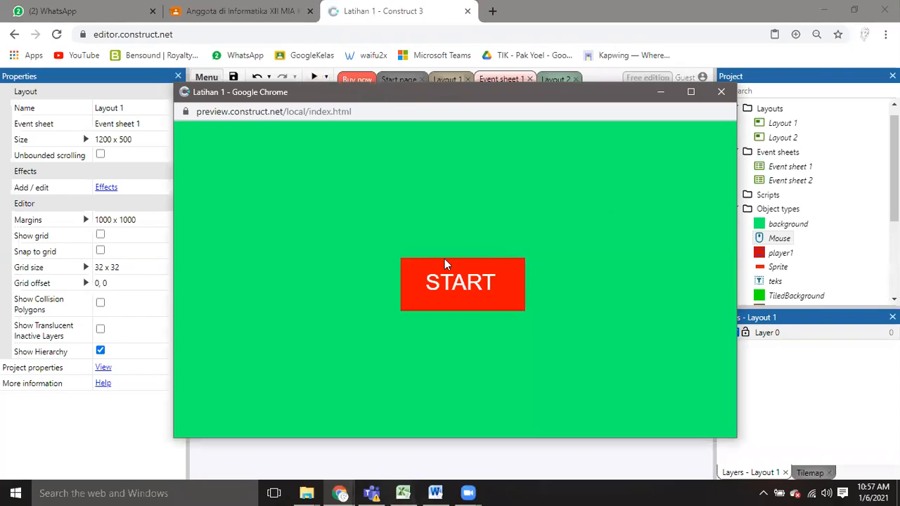
{"action": "left_click", "coordinate": [458, 288]}
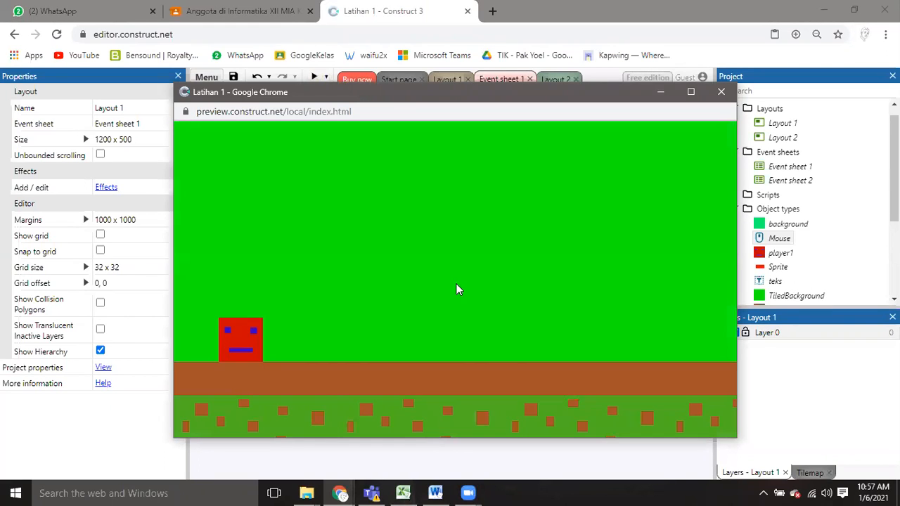
{"action": "key", "text": "Right"}
{"action": "key", "text": "Up"}
{"action": "key", "text": "Up"}
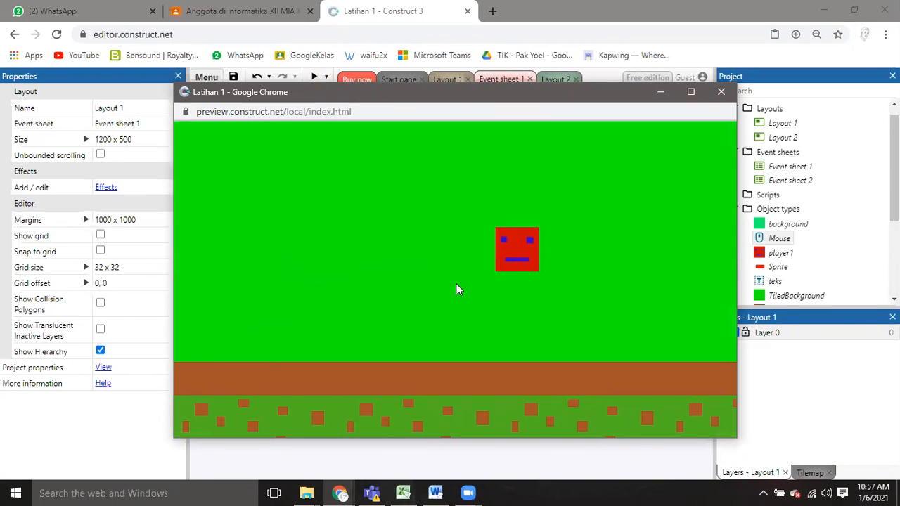
{"action": "left_click", "coordinate": [721, 93]}
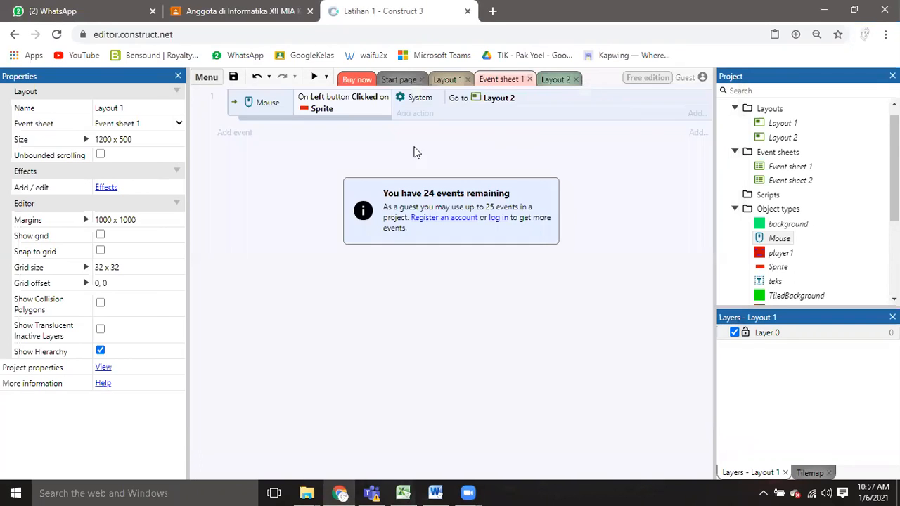
Preview the project again from START, test player1 running and jumping in both directions, and close the preview.
{"action": "left_click", "coordinate": [316, 79]}
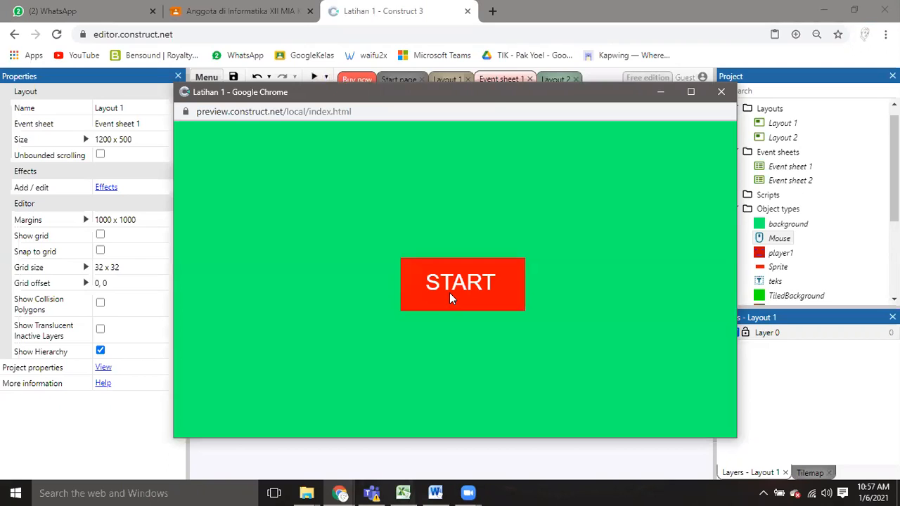
{"action": "left_click", "coordinate": [451, 298]}
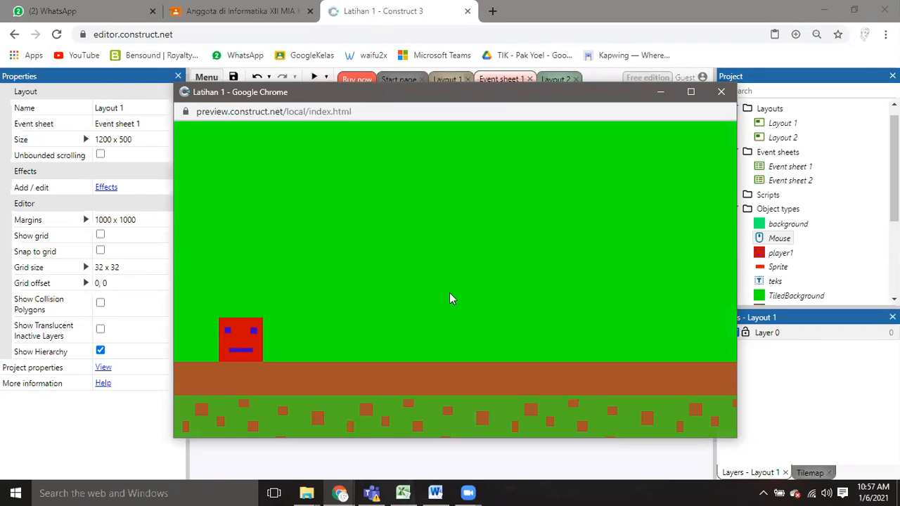
{"action": "key", "text": "Right"}
{"action": "key", "text": "Up"}
{"action": "key", "text": "Up"}
{"action": "key", "text": "Up"}
{"action": "key", "text": "Left"}
{"action": "key", "text": "Up"}
{"action": "key", "text": "Up"}
{"action": "key", "text": "Right"}
{"action": "key", "text": "Up"}
{"action": "key", "text": "Left"}
{"action": "key", "text": "Up"}
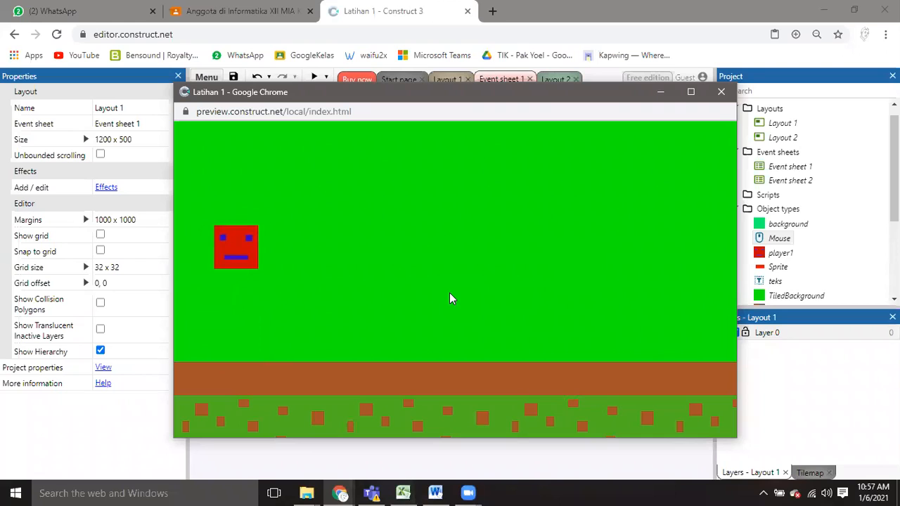
{"action": "key", "text": "Right"}
{"action": "key", "text": "Right"}
{"action": "key", "text": "Up"}
{"action": "key", "text": "Up"}
{"action": "key", "text": "Left"}
{"action": "key", "text": "Up"}
{"action": "key", "text": "Right"}
{"action": "key", "text": "Up"}
{"action": "key", "text": "Left"}
{"action": "key", "text": "Up"}
{"action": "key", "text": "Right"}
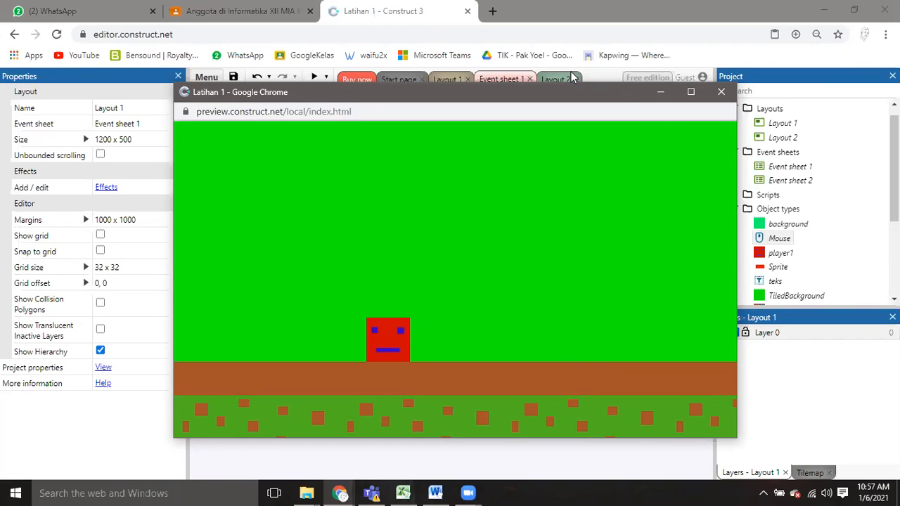
{"action": "left_click_drag", "start_coordinate": [561, 98], "coordinate": [500, 104]}
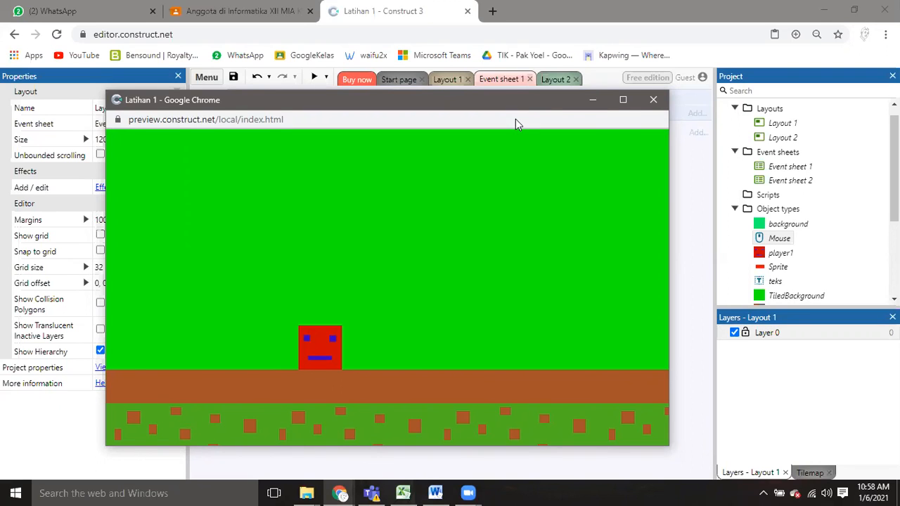
{"action": "left_click_drag", "start_coordinate": [514, 102], "coordinate": [543, 105]}
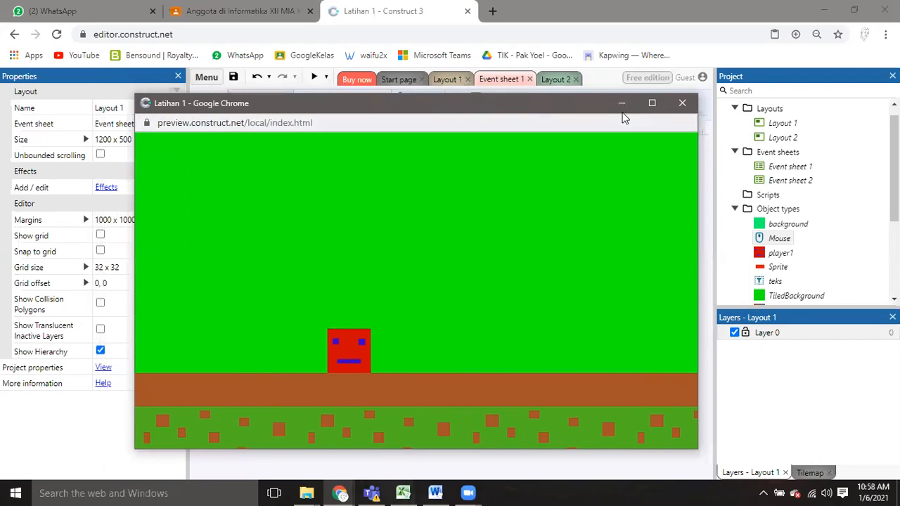
{"action": "left_click_drag", "start_coordinate": [581, 108], "coordinate": [560, 106]}
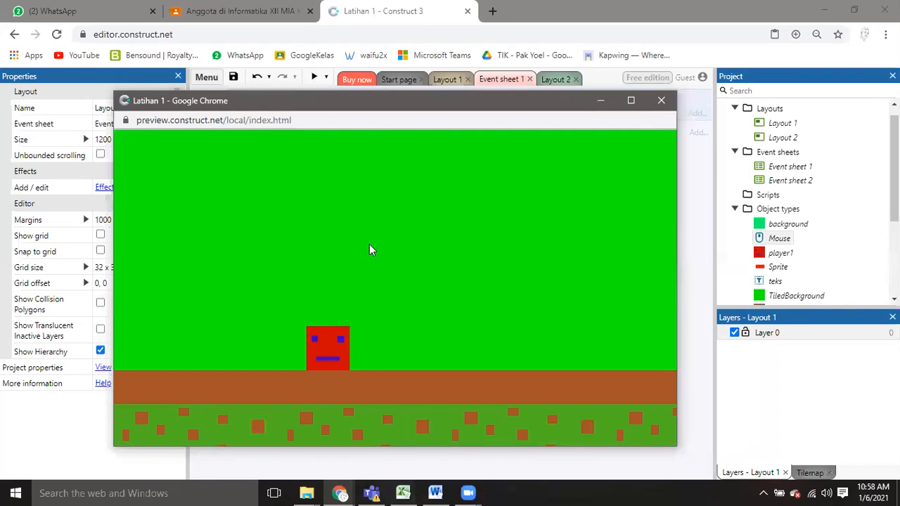
{"action": "left_click", "coordinate": [661, 101]}
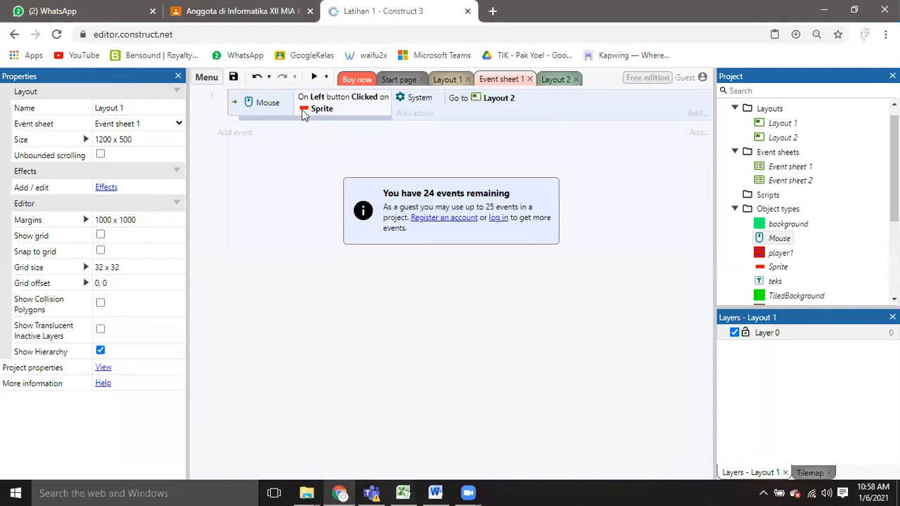
{"action": "left_click", "coordinate": [216, 80]}
{"action": "mouse_move", "coordinate": [237, 102]}
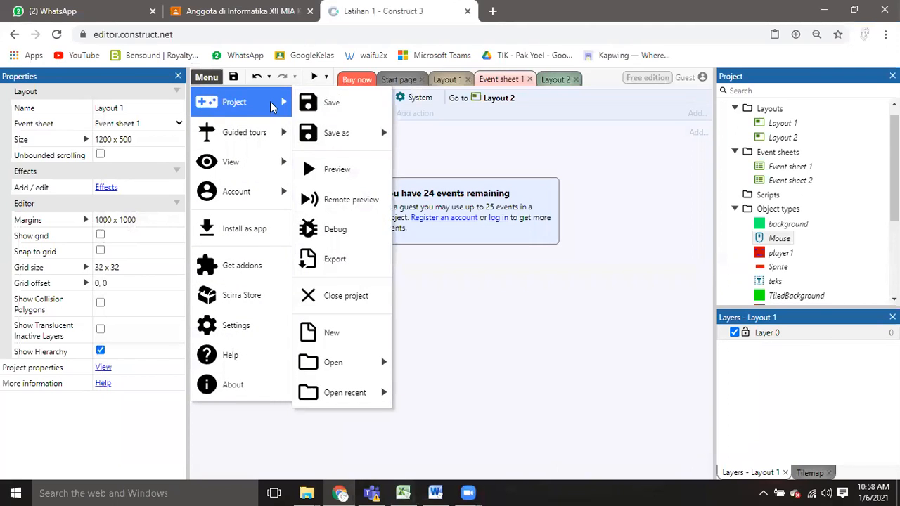
{"action": "left_click", "coordinate": [589, 194]}
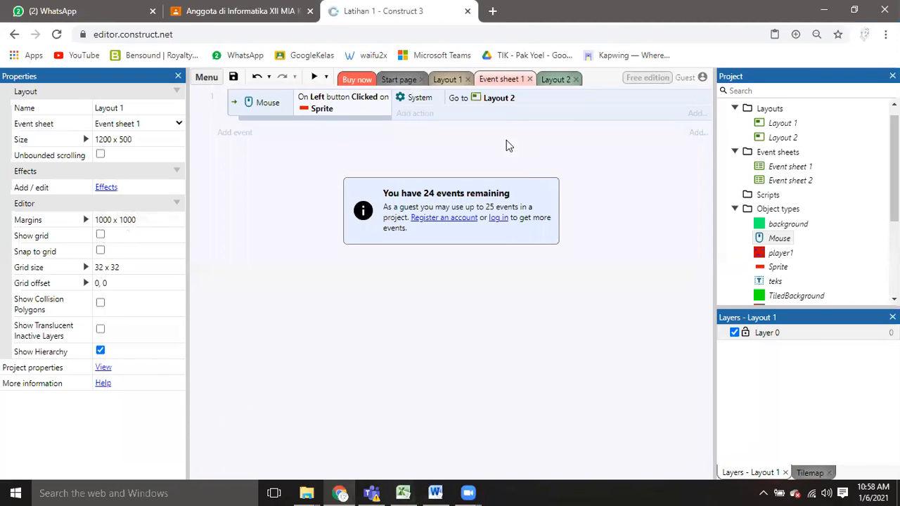
Open the existing project file Latihan 1.c3p from the Materi Contruct folder.
{"action": "left_click", "coordinate": [209, 80]}
{"action": "mouse_move", "coordinate": [264, 110]}
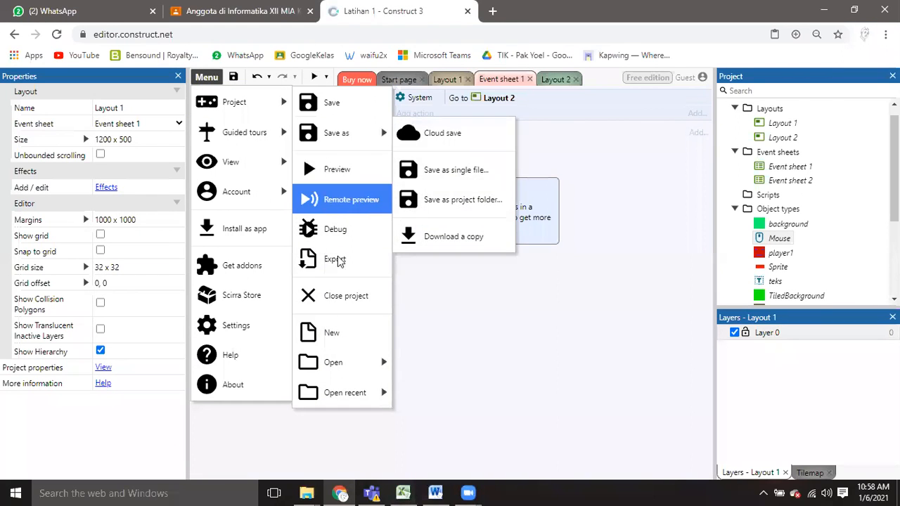
{"action": "mouse_move", "coordinate": [343, 361]}
{"action": "left_click", "coordinate": [437, 392]}
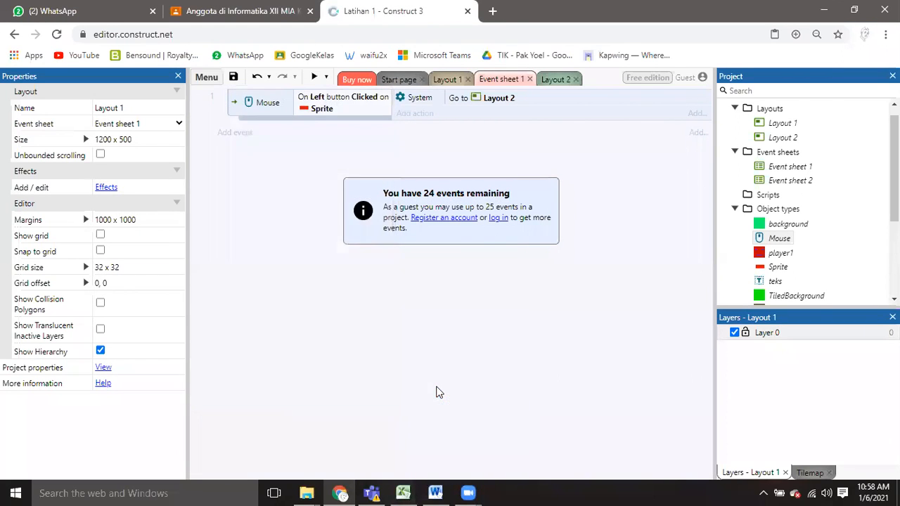
{"action": "left_click", "coordinate": [382, 213]}
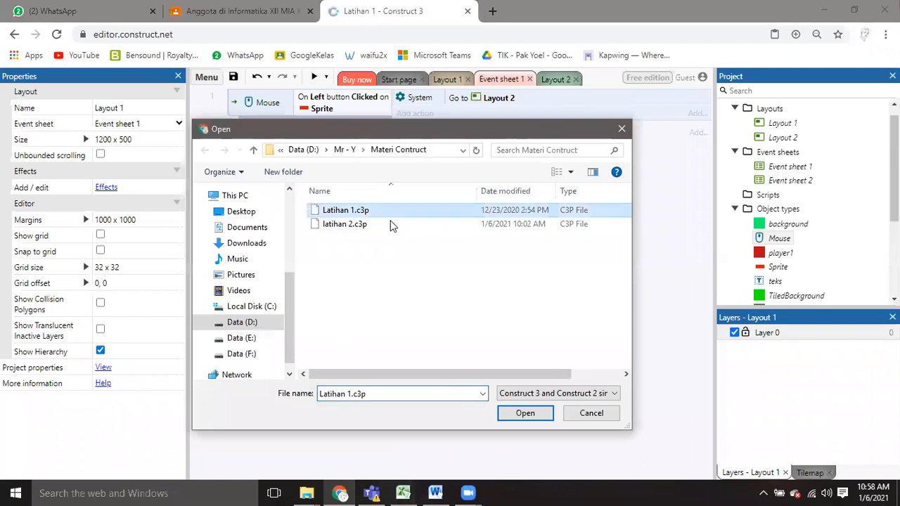
{"action": "left_click", "coordinate": [524, 414]}
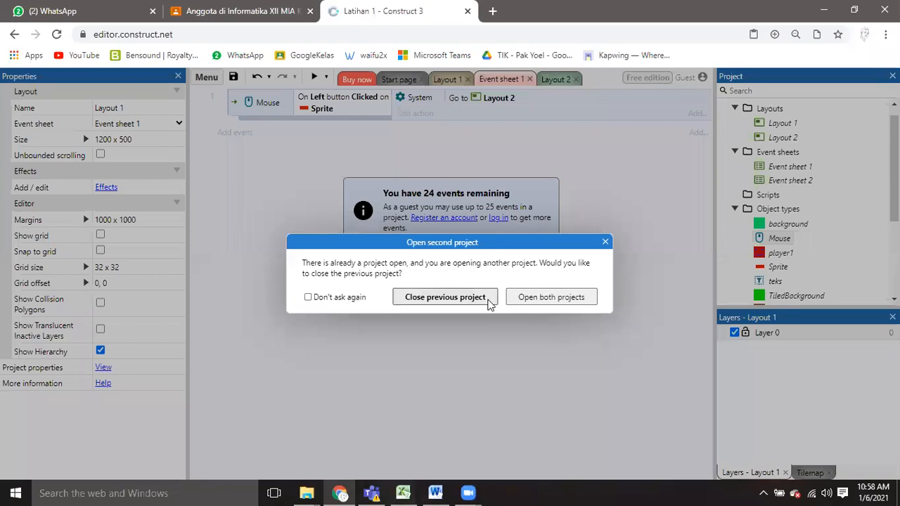
Close the previous project and save it as a new latihan single-file project in the Materi Contruct folder.
{"action": "left_click", "coordinate": [489, 297]}
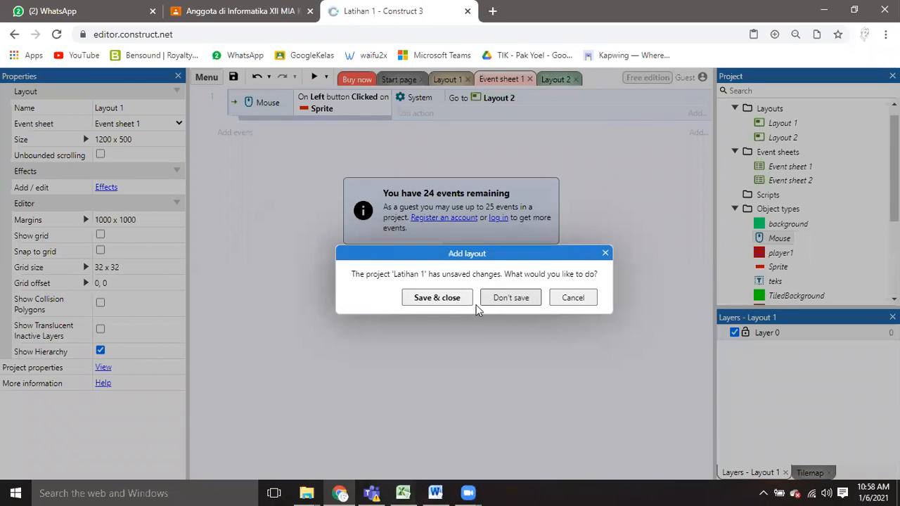
{"action": "left_click", "coordinate": [437, 297]}
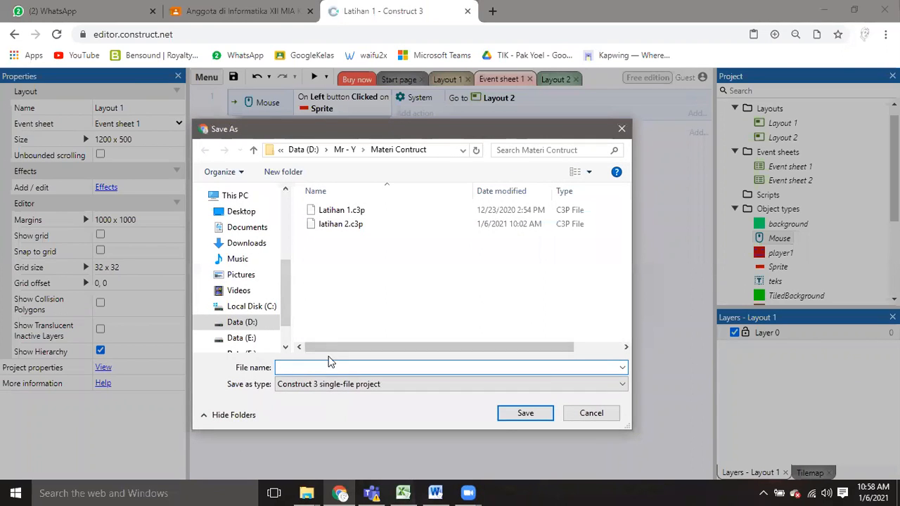
{"action": "left_click", "coordinate": [341, 225]}
{"action": "left_click", "coordinate": [308, 367]}
{"action": "left_click", "coordinate": [322, 367]}
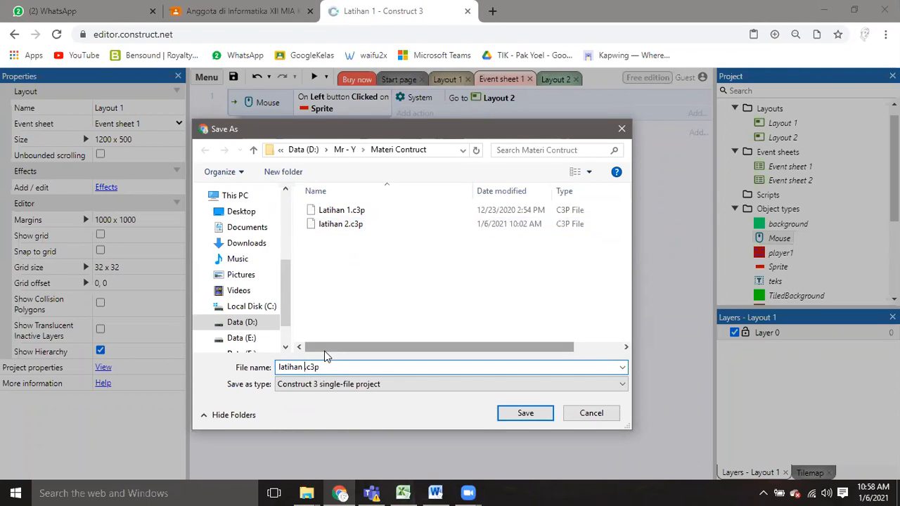
{"action": "key", "text": "Return"}
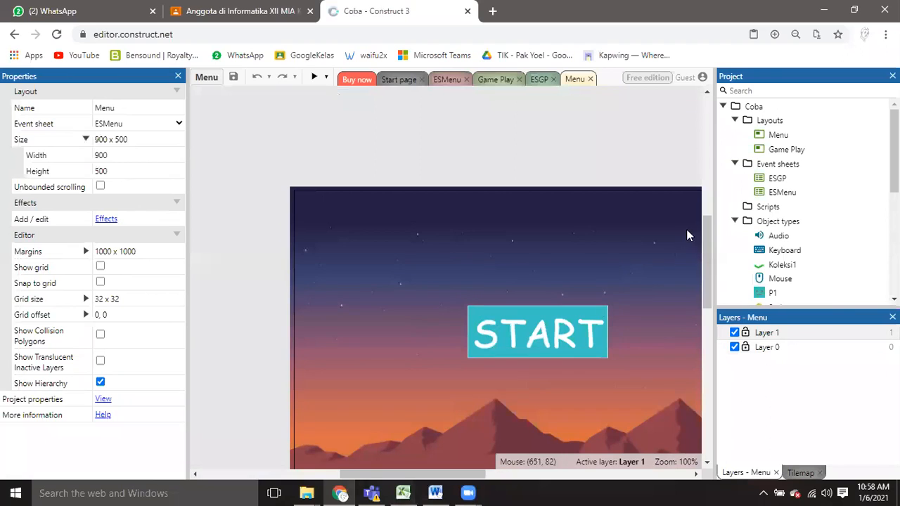
Examine the opened Coba project's Menu layout with its START button and background.
{"action": "left_click_drag", "start_coordinate": [708, 243], "coordinate": [708, 259]}
{"action": "left_click_drag", "start_coordinate": [411, 475], "coordinate": [447, 474]}
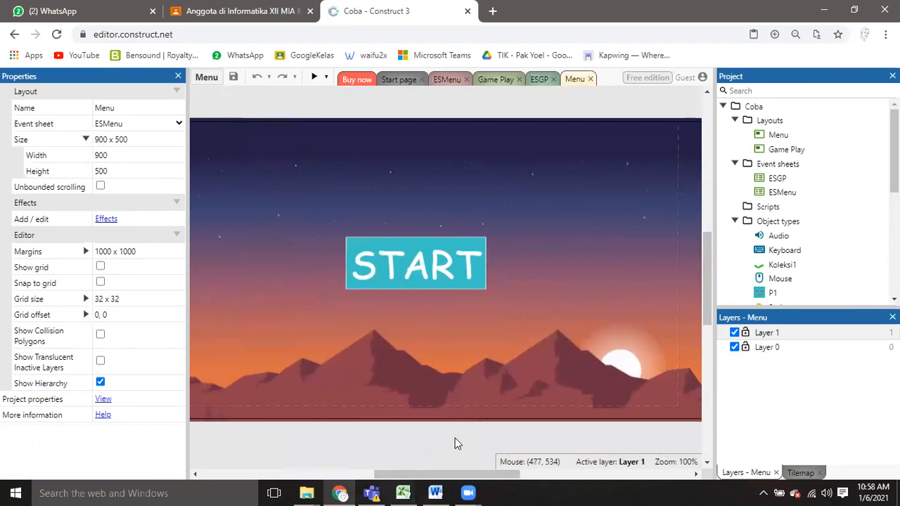
{"action": "scroll", "coordinate": [457, 443], "scroll_direction": "down", "scroll_amount": 1, "text": "ctrl"}
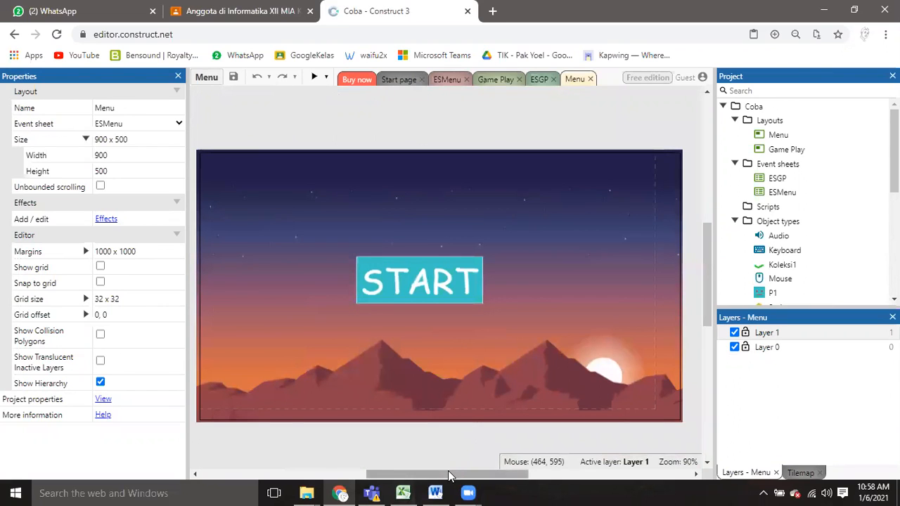
{"action": "left_click_drag", "start_coordinate": [450, 476], "coordinate": [447, 476]}
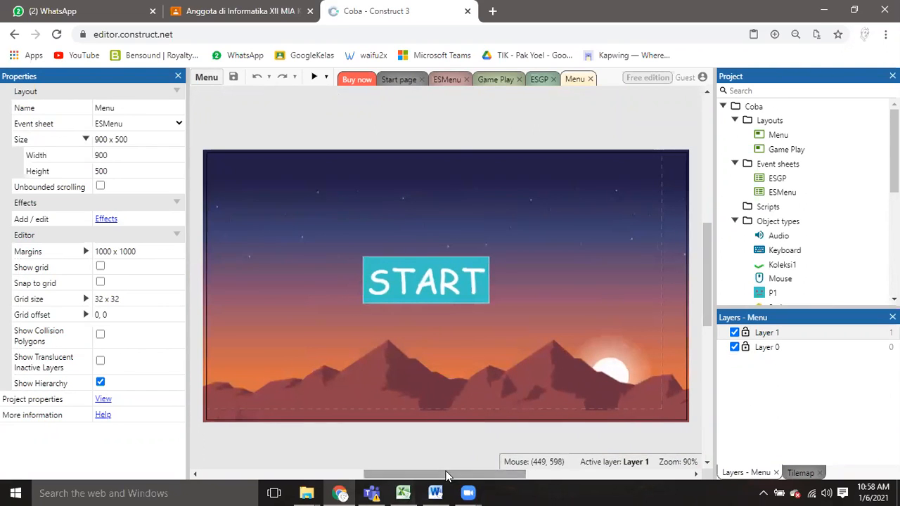
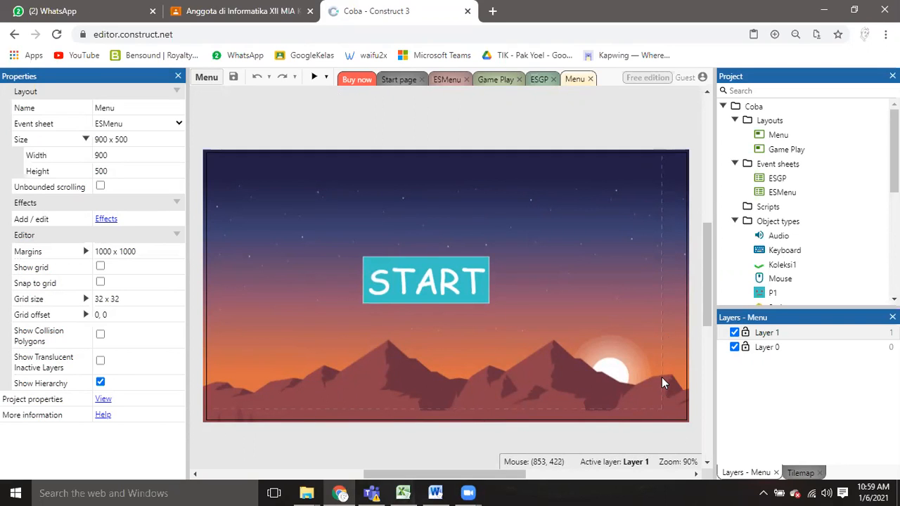
Preview the Coba project's Menu layout with its START button, reposition the preview window, and close it.
{"action": "left_click", "coordinate": [311, 78]}
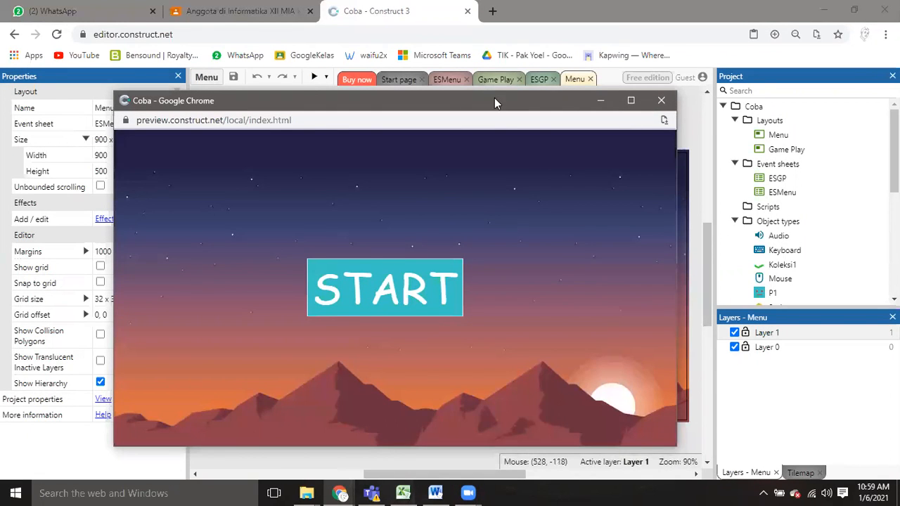
{"action": "left_click_drag", "start_coordinate": [491, 101], "coordinate": [451, 92]}
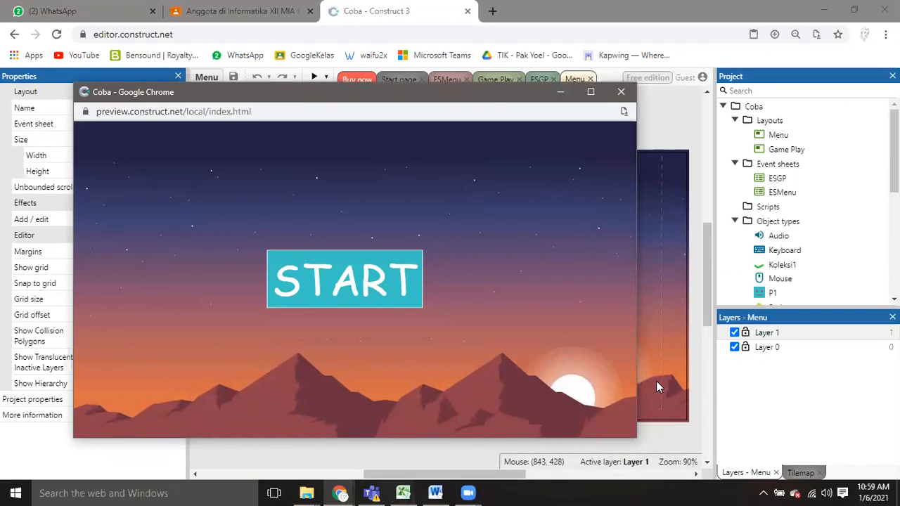
{"action": "left_click_drag", "start_coordinate": [468, 90], "coordinate": [519, 84]}
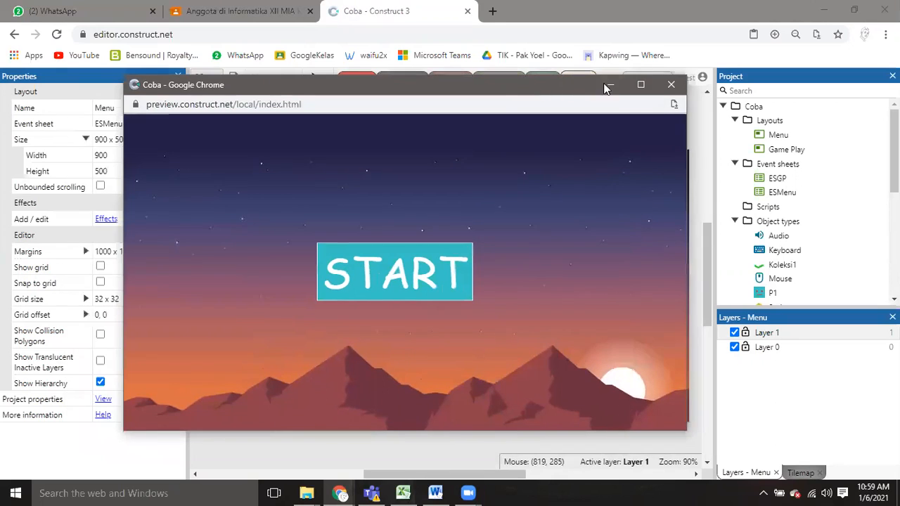
{"action": "left_click", "coordinate": [669, 85]}
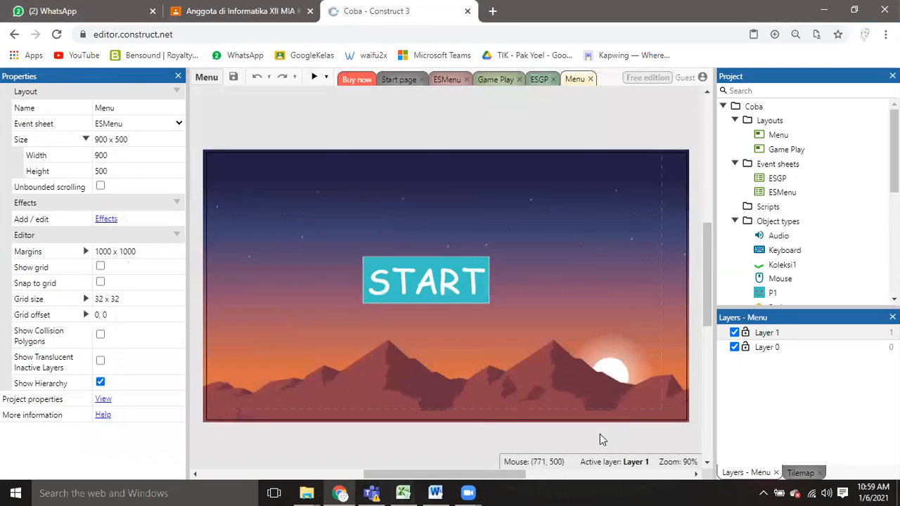
Preview the Coba project from START, test P1 running, jumping and collecting the coins, and close the preview.
{"action": "left_click_drag", "start_coordinate": [492, 478], "coordinate": [511, 482]}
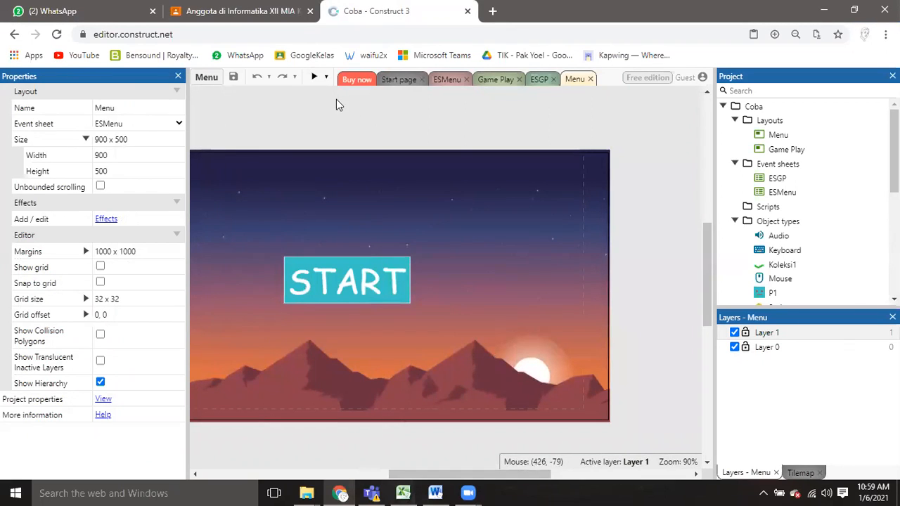
{"action": "left_click", "coordinate": [314, 79]}
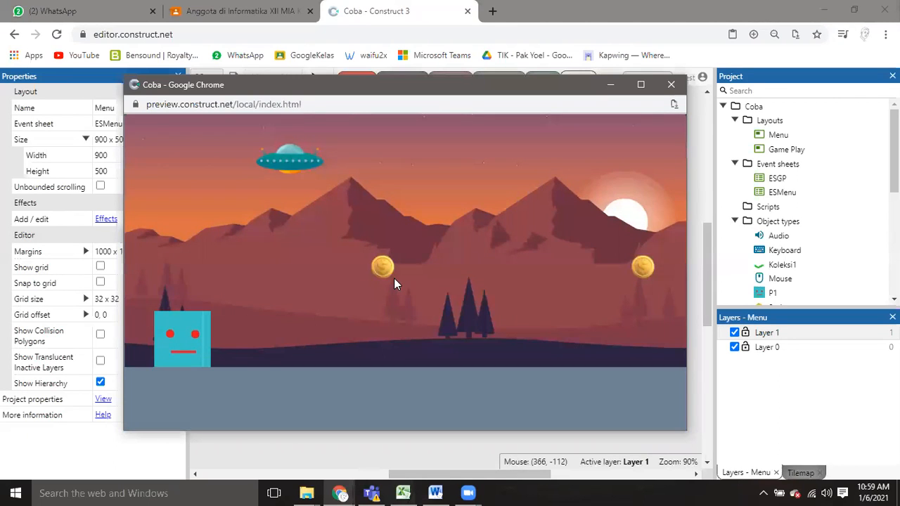
{"action": "key", "text": "Right"}
{"action": "key", "text": "Up"}
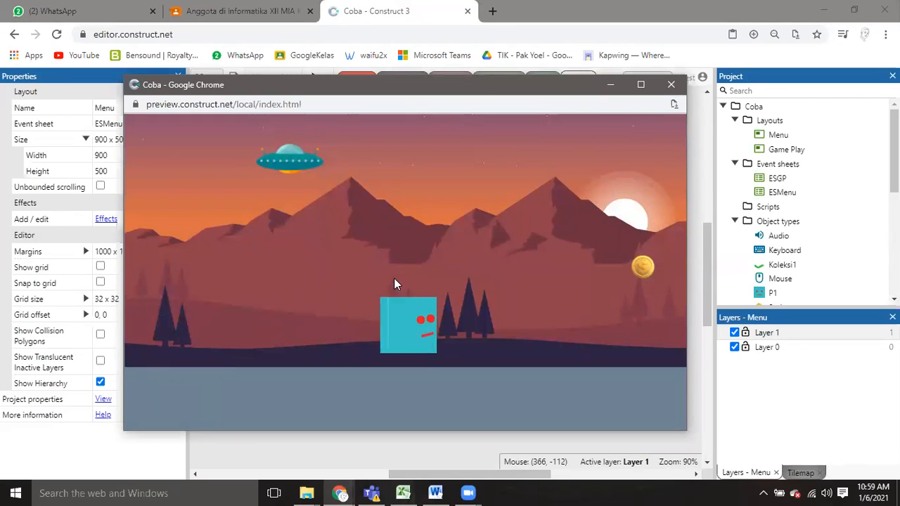
{"action": "key", "text": "Up"}
{"action": "key", "text": "Left"}
{"action": "key", "text": "Right"}
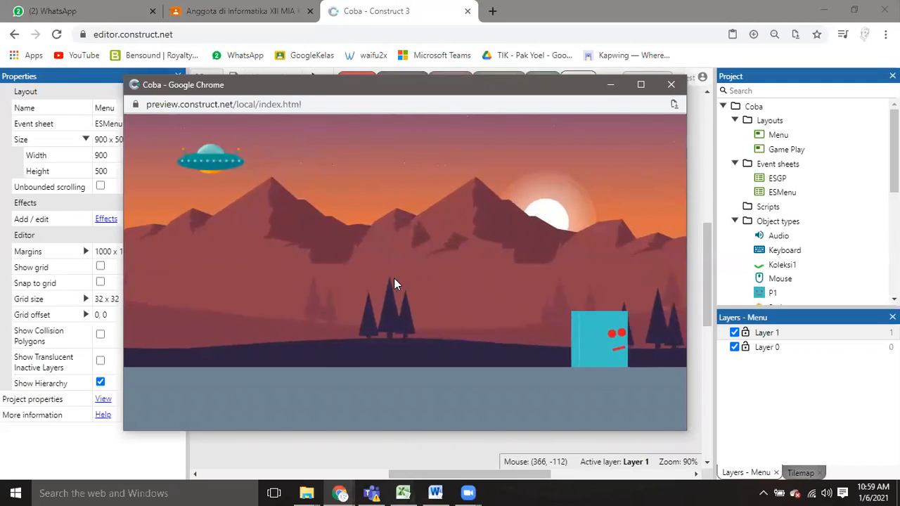
{"action": "key", "text": "Up"}
{"action": "key", "text": "Left"}
{"action": "key", "text": "Up"}
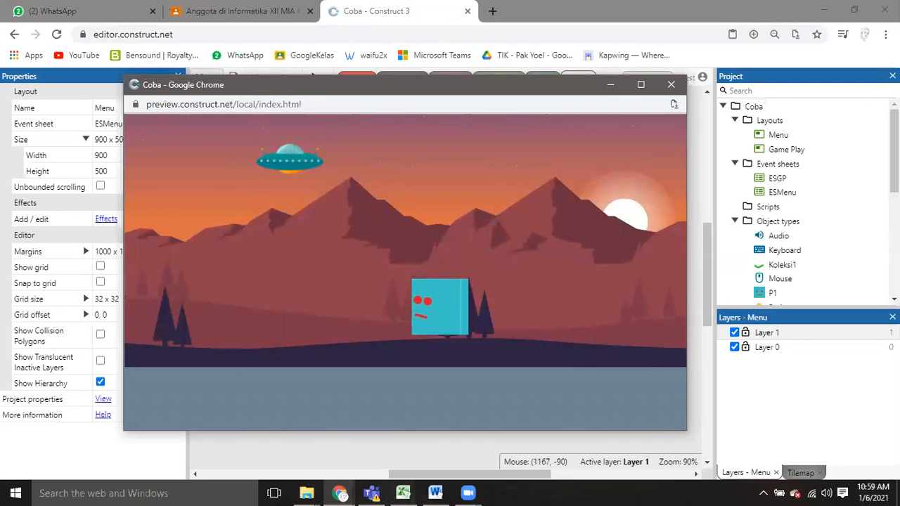
{"action": "left_click", "coordinate": [671, 86]}
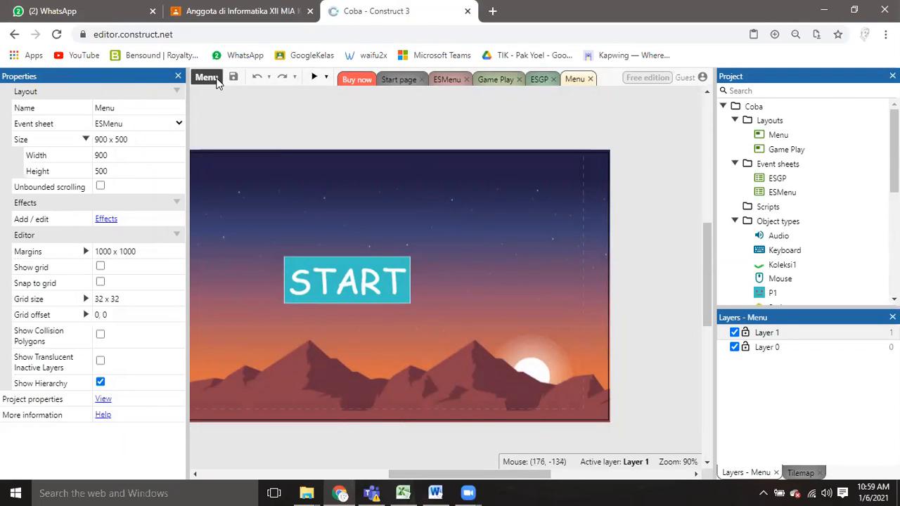
{"action": "left_click", "coordinate": [207, 77]}
{"action": "mouse_move", "coordinate": [224, 104]}
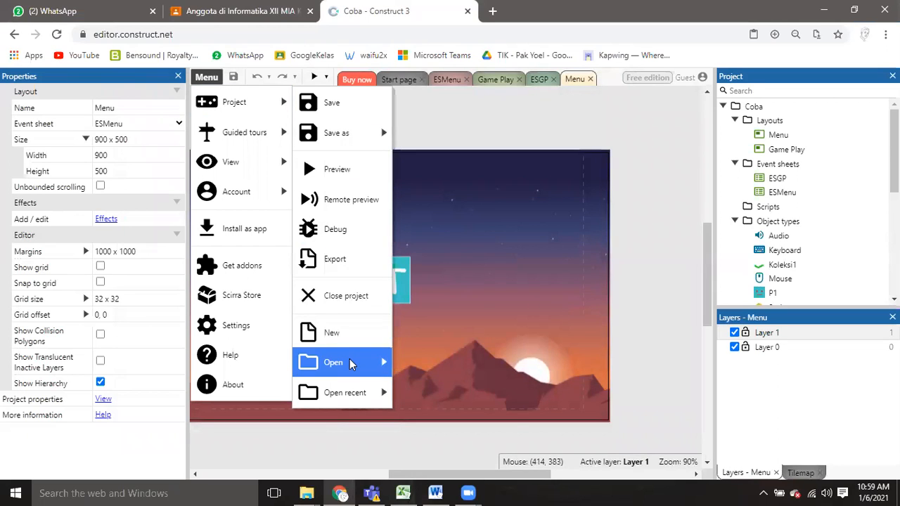
{"action": "mouse_move", "coordinate": [333, 363]}
{"action": "left_click", "coordinate": [591, 164]}
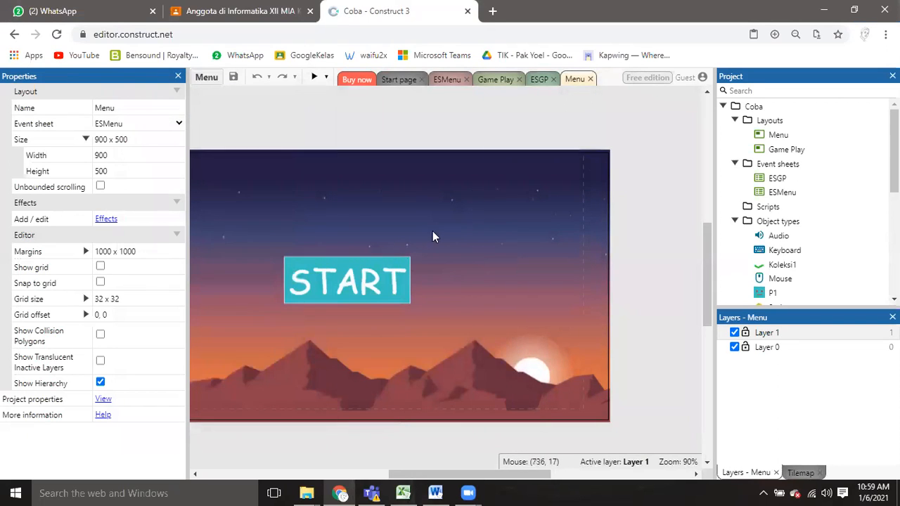
Preview the Coba game again from START, move P1 in both directions with jumps through the coins, and close the preview.
{"action": "left_click", "coordinate": [313, 79]}
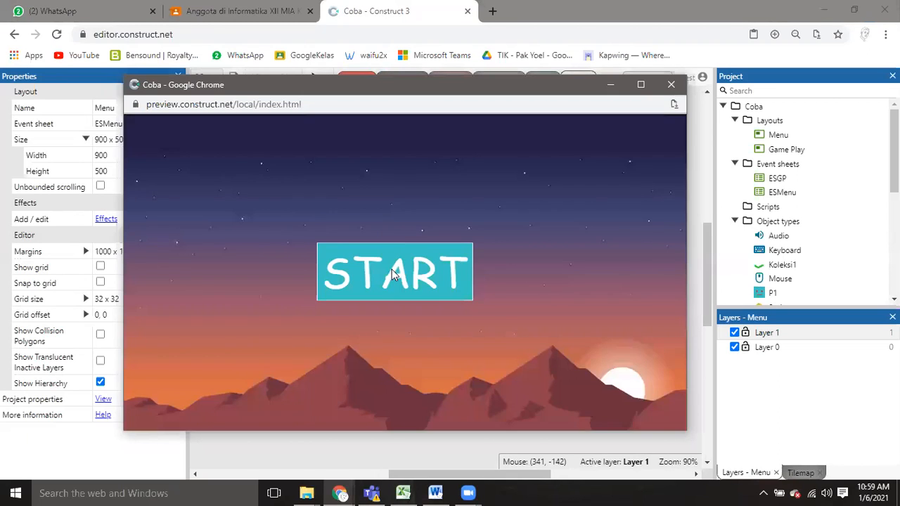
{"action": "left_click", "coordinate": [391, 277]}
{"action": "key", "text": "Right"}
{"action": "key", "text": "Up"}
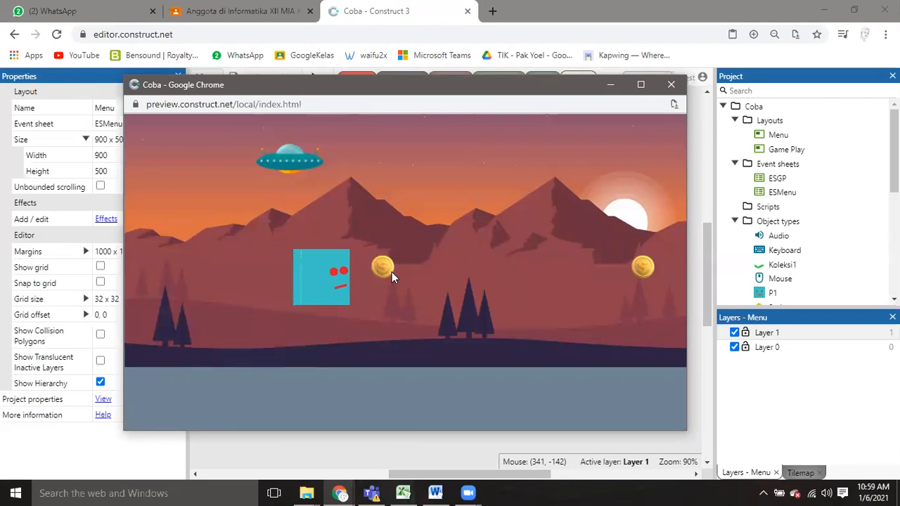
{"action": "key", "text": "Up"}
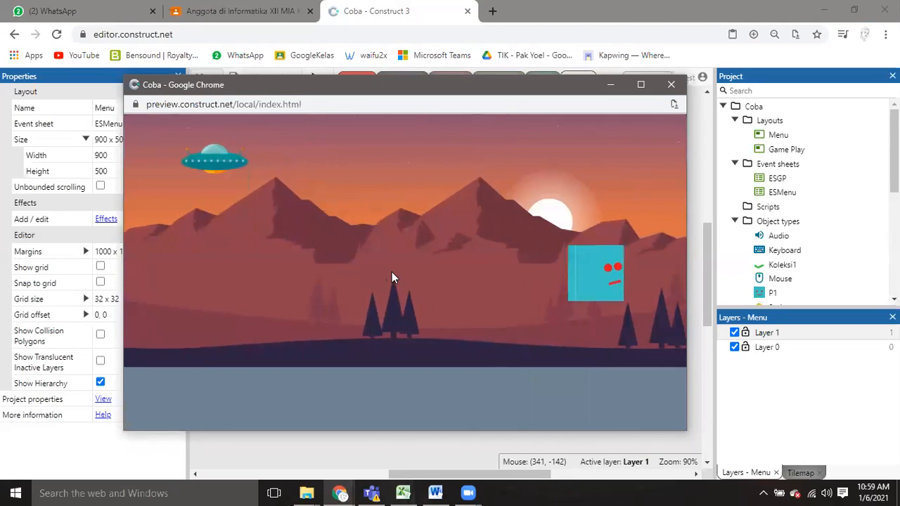
{"action": "key", "text": "Left"}
{"action": "key", "text": "Up"}
{"action": "key", "text": "Right"}
{"action": "key", "text": "Left"}
{"action": "key", "text": "Up"}
{"action": "key", "text": "Right"}
{"action": "key", "text": "Left"}
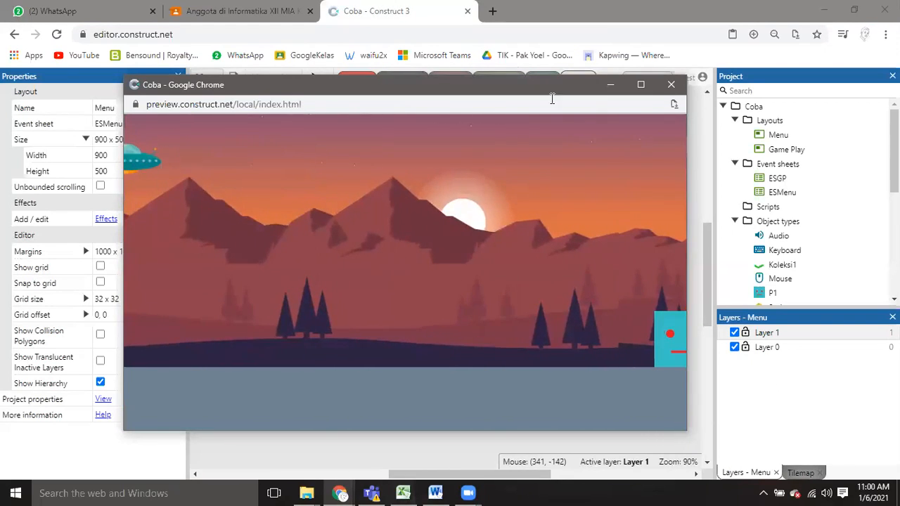
{"action": "left_click", "coordinate": [667, 87]}
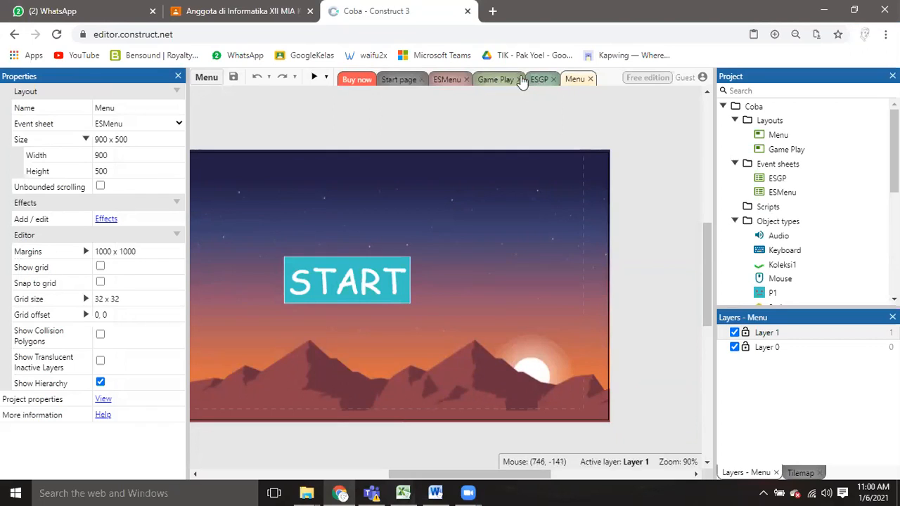
Examine the ESGP event sheet's player animation and coin collision events, and the Game Play layout with its properties.
{"action": "left_click", "coordinate": [539, 80]}
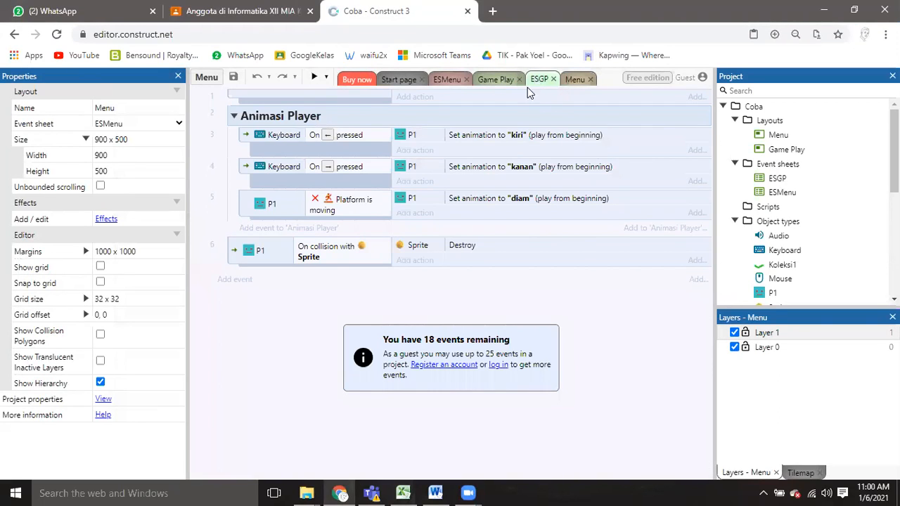
{"action": "left_click", "coordinate": [495, 80]}
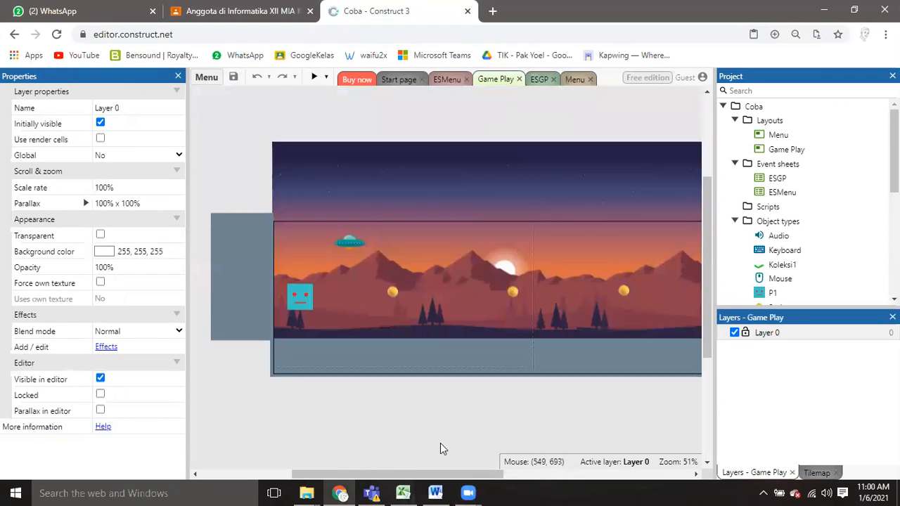
{"action": "left_click_drag", "start_coordinate": [448, 475], "coordinate": [414, 475]}
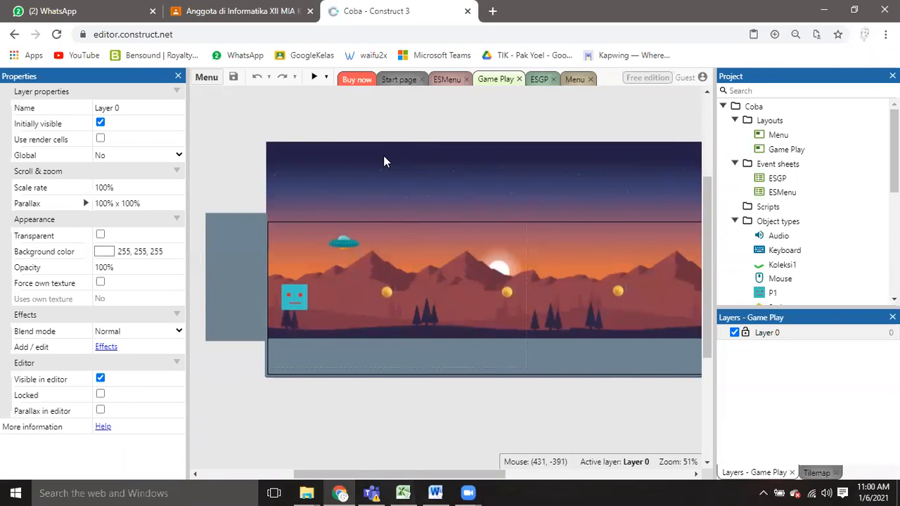
{"action": "left_click", "coordinate": [354, 395]}
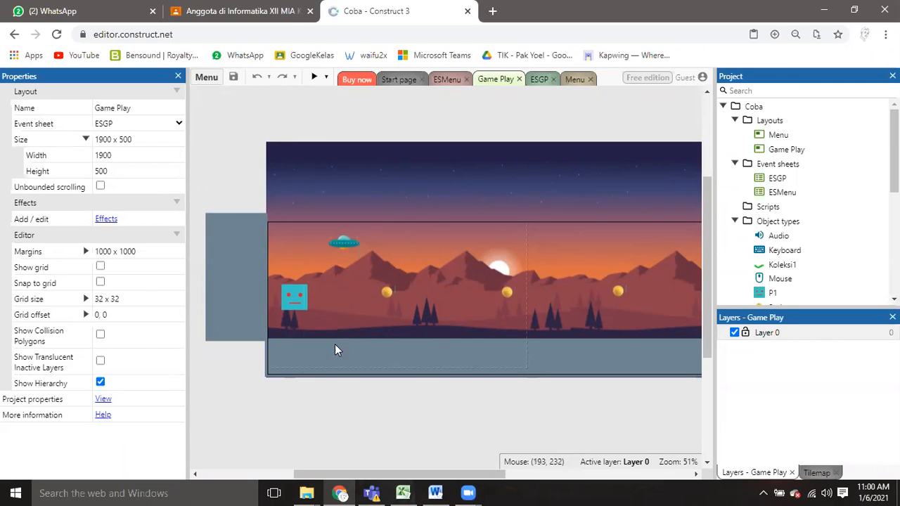
Preview the Game Play layout directly, test P1's running, jumping and coin collecting, and close the preview.
{"action": "left_click", "coordinate": [317, 78]}
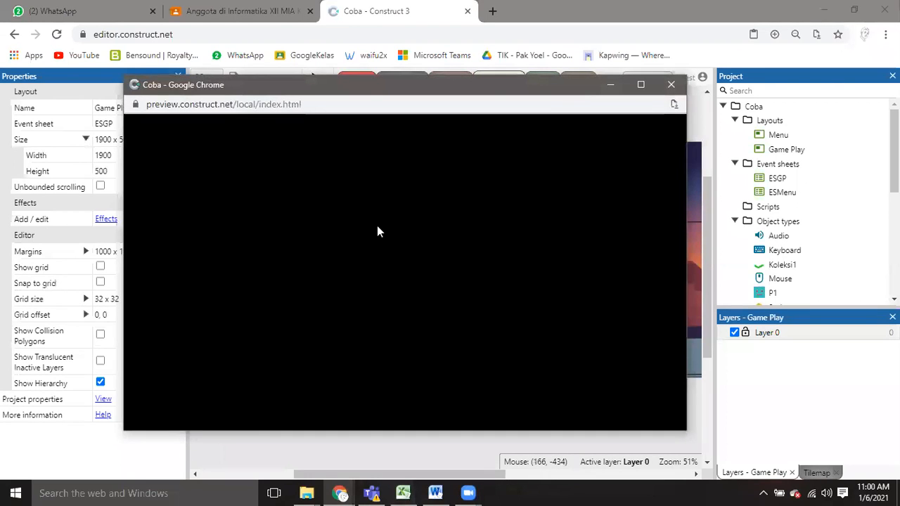
{"action": "key", "text": "Right"}
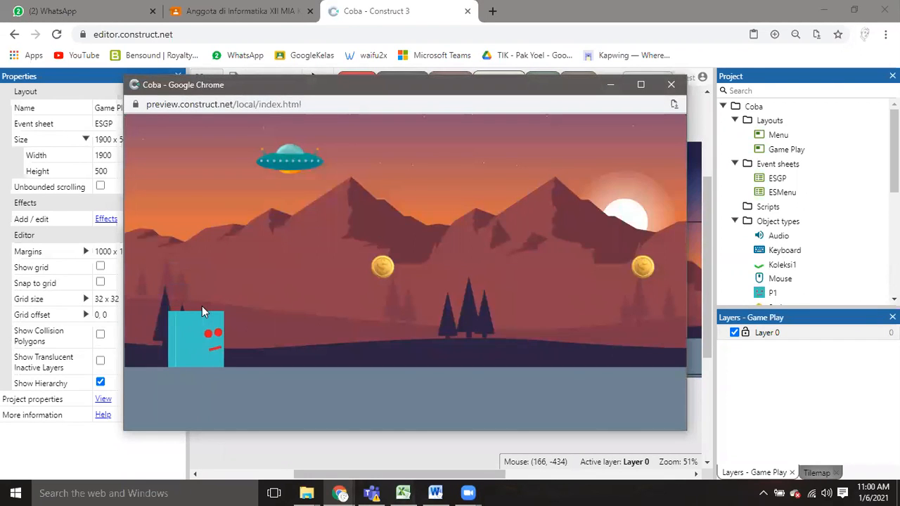
{"action": "key", "text": "Up"}
{"action": "key", "text": "Right"}
{"action": "key", "text": "Up"}
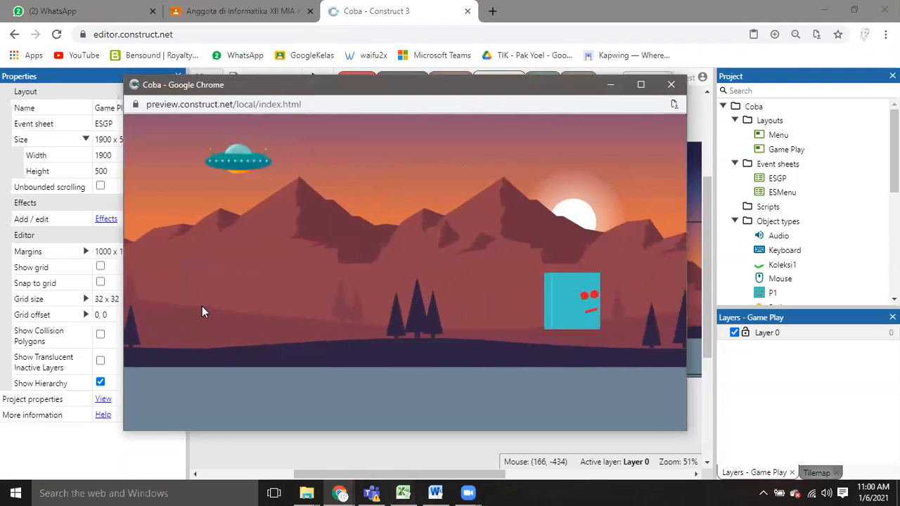
{"action": "key", "text": "Up"}
{"action": "key", "text": "Left"}
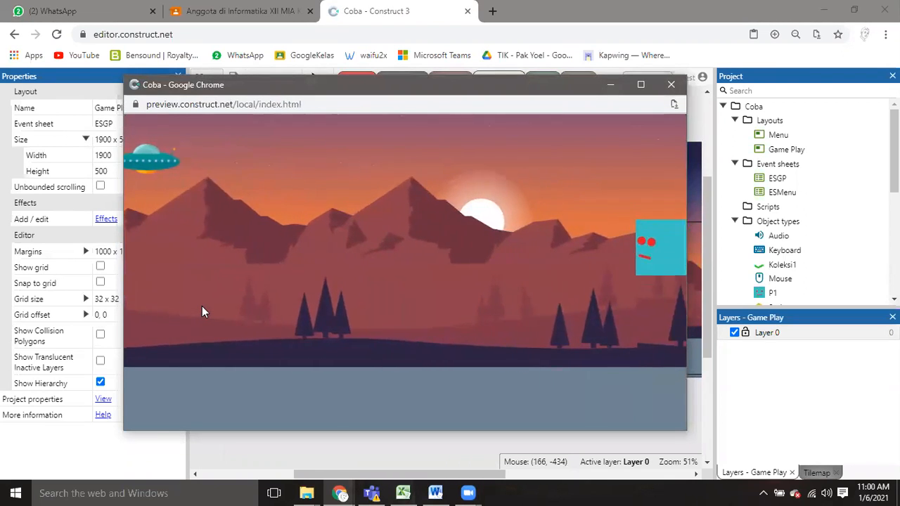
{"action": "key", "text": "Right"}
{"action": "key", "text": "Up"}
{"action": "key", "text": "Left"}
{"action": "key", "text": "Right"}
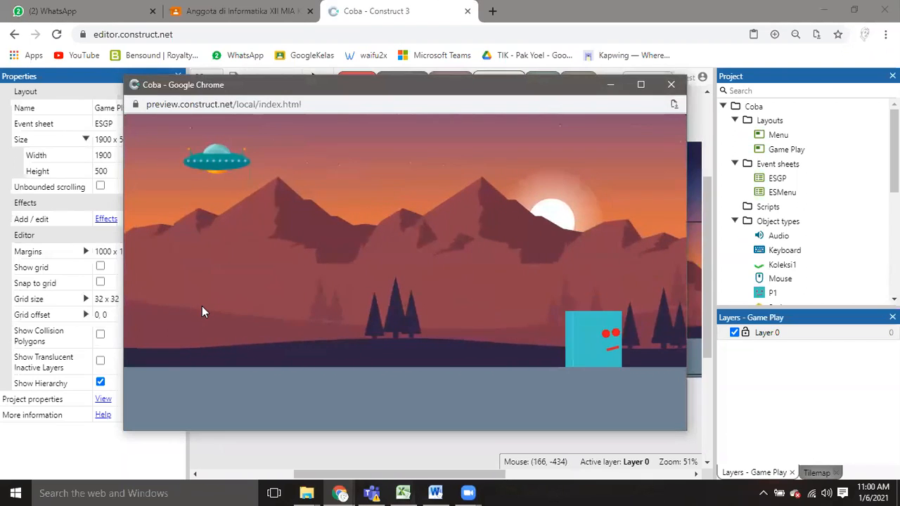
{"action": "key", "text": "Up"}
{"action": "key", "text": "Left"}
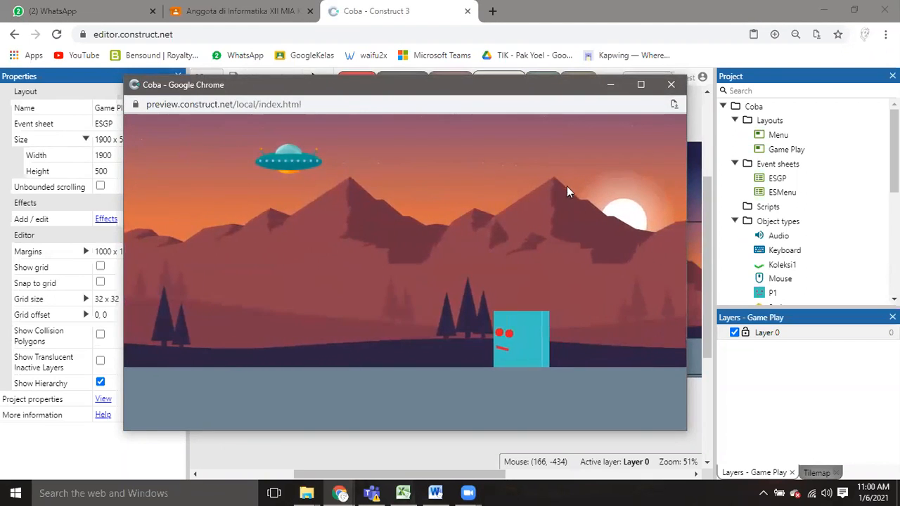
{"action": "left_click", "coordinate": [671, 84]}
Open the local project file latihan 3.c3p from the Materi Contruct folder and close the previous project.
{"action": "left_click", "coordinate": [207, 77]}
{"action": "mouse_move", "coordinate": [234, 102]}
{"action": "mouse_move", "coordinate": [363, 368]}
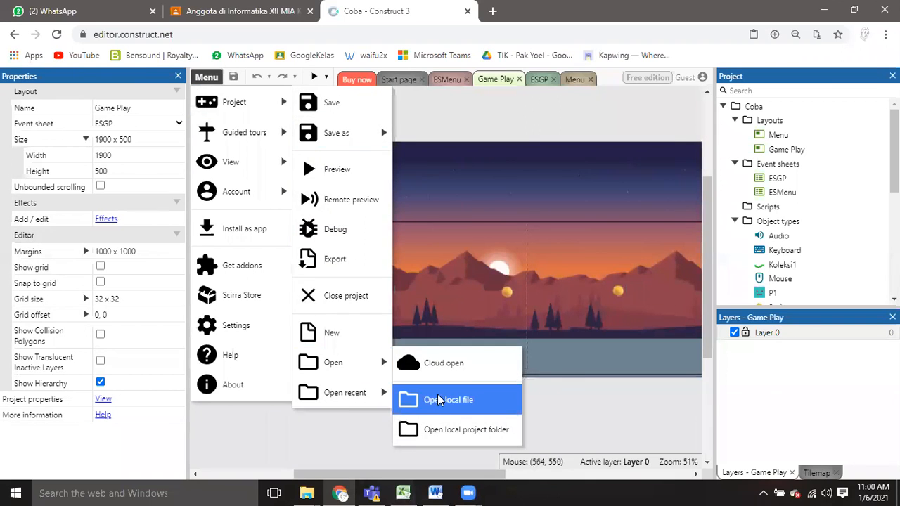
{"action": "left_click", "coordinate": [432, 399]}
{"action": "left_click", "coordinate": [354, 239]}
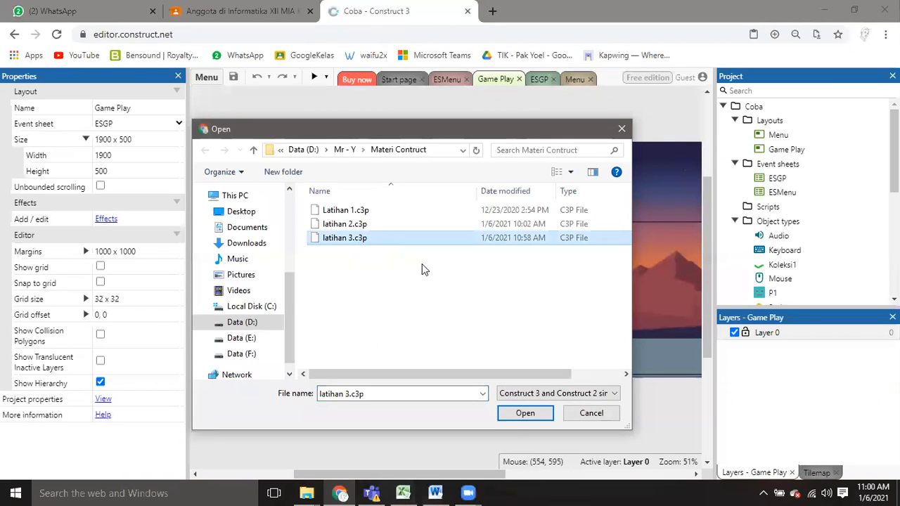
{"action": "left_click", "coordinate": [524, 413]}
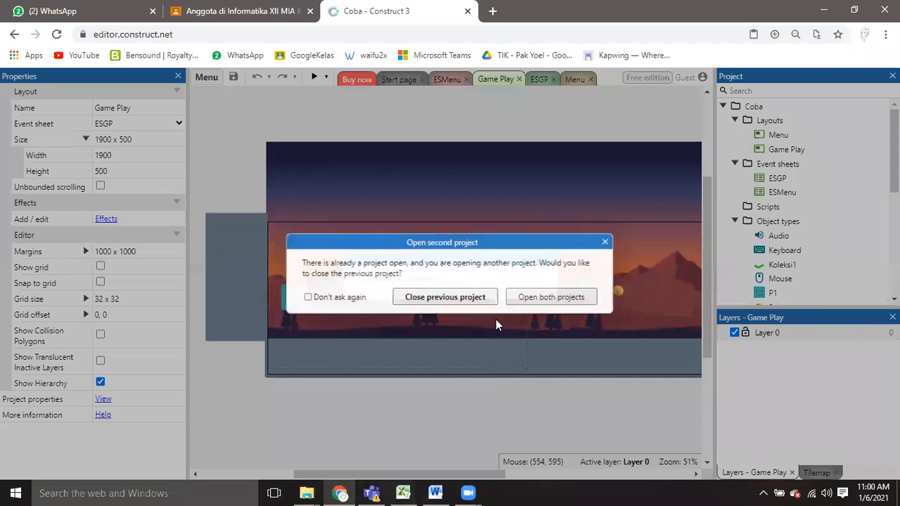
{"action": "left_click", "coordinate": [484, 297]}
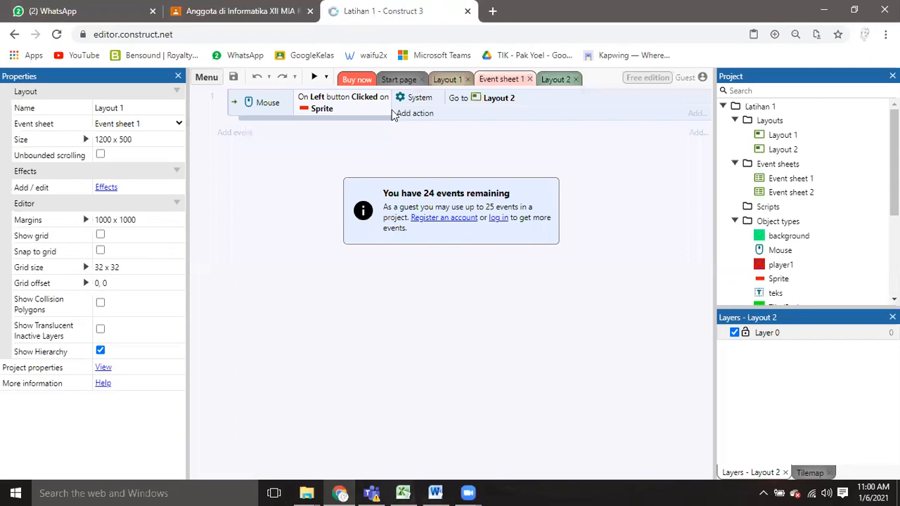
Preview the reopened project's game, test player1 running and jumping in both directions on Layout 2, and reposition the preview window.
{"action": "left_click", "coordinate": [315, 77]}
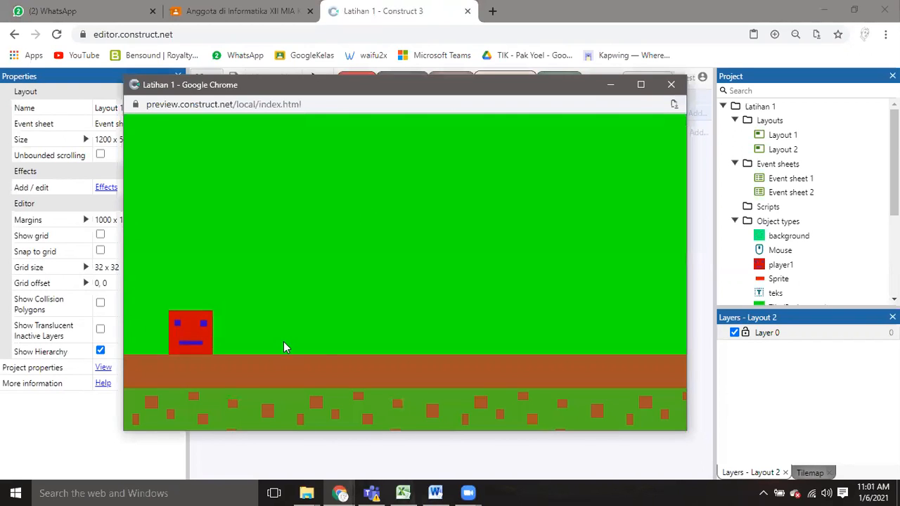
{"action": "key", "text": "Right"}
{"action": "key", "text": "Up"}
{"action": "key", "text": "Up"}
{"action": "key", "text": "Up"}
{"action": "key", "text": "Left"}
{"action": "key", "text": "Up"}
{"action": "key", "text": "Right"}
{"action": "key", "text": "Left"}
{"action": "key", "text": "Up"}
{"action": "key", "text": "Up"}
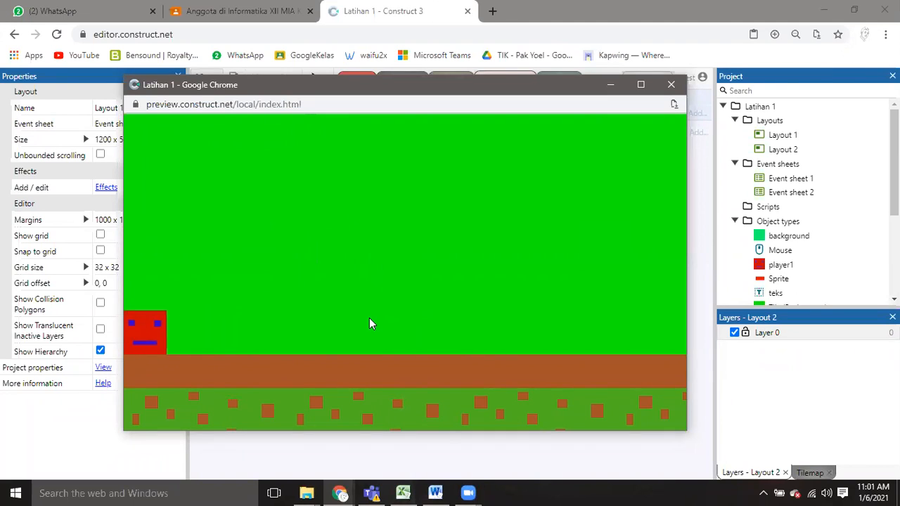
{"action": "key", "text": "Up"}
{"action": "key", "text": "Right"}
{"action": "key", "text": "Up"}
{"action": "key", "text": "Left"}
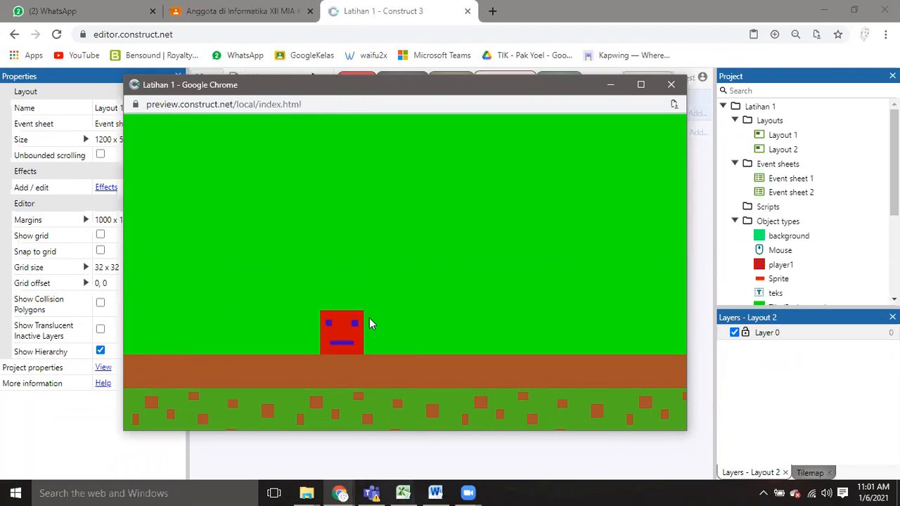
{"action": "key", "text": "Up"}
{"action": "left_click_drag", "start_coordinate": [405, 96], "coordinate": [464, 106]}
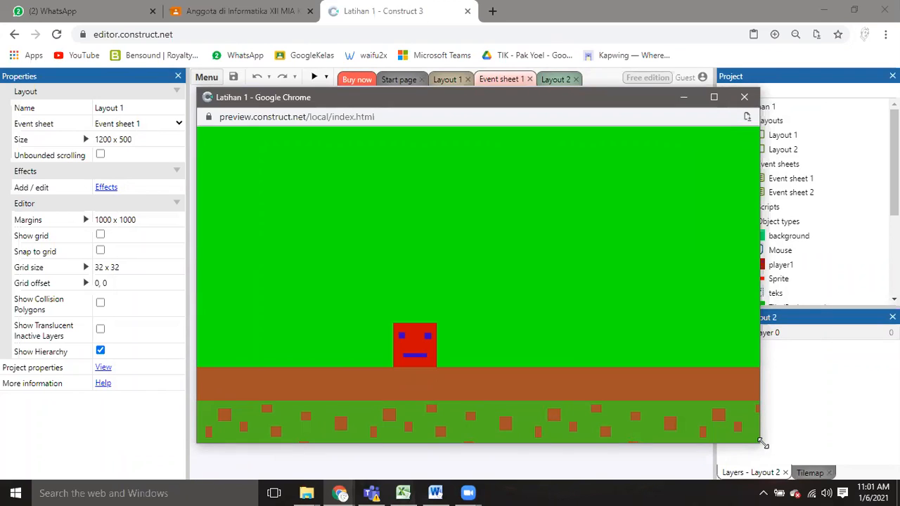
Enlarge the Latihan 1 preview window slightly and reposition it over the editor.
{"action": "left_click_drag", "start_coordinate": [763, 443], "coordinate": [773, 454]}
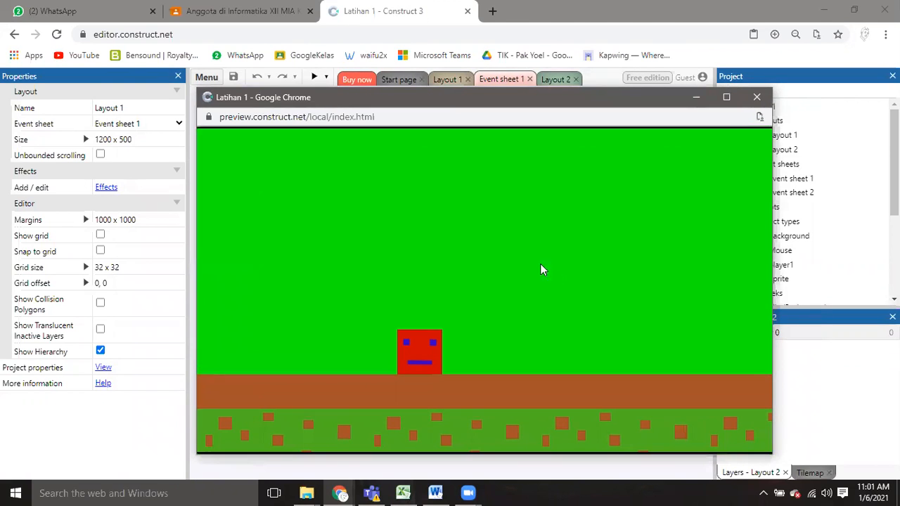
{"action": "left_click_drag", "start_coordinate": [506, 98], "coordinate": [366, 64]}
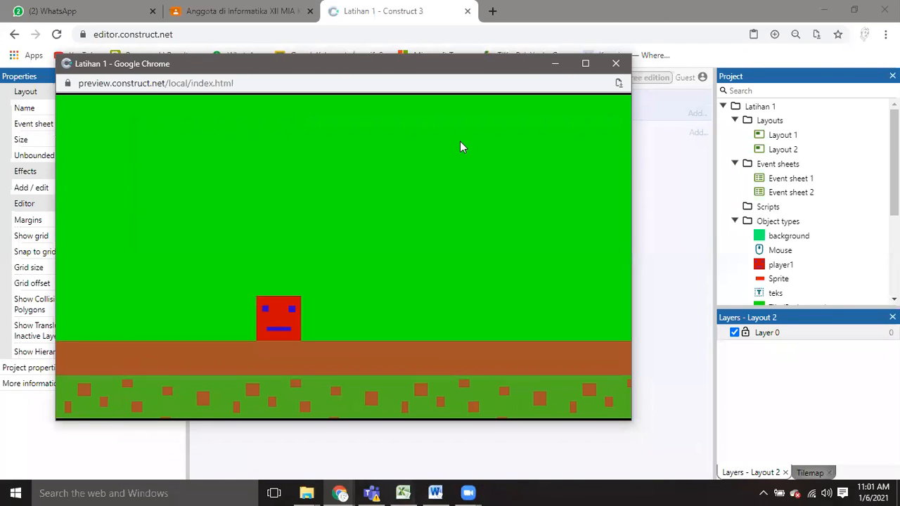
{"action": "left_click_drag", "start_coordinate": [486, 67], "coordinate": [561, 76]}
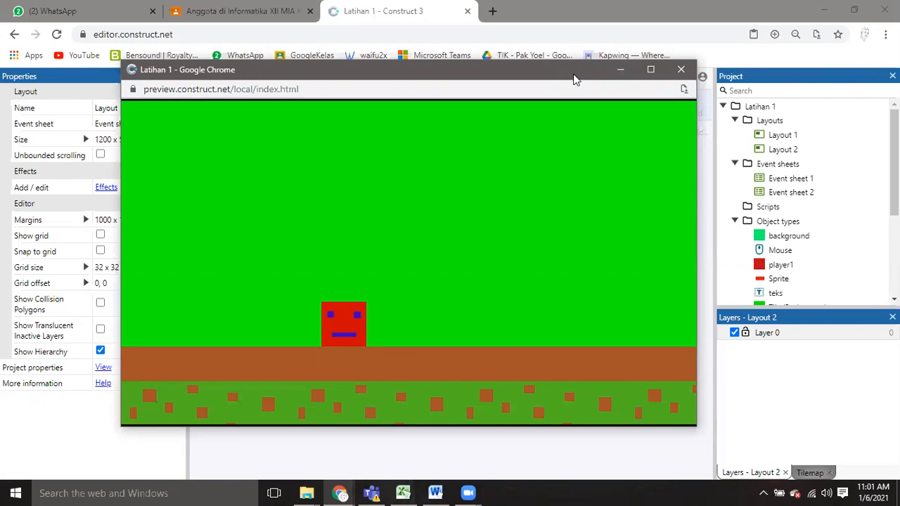
{"action": "left_click_drag", "start_coordinate": [573, 79], "coordinate": [618, 85]}
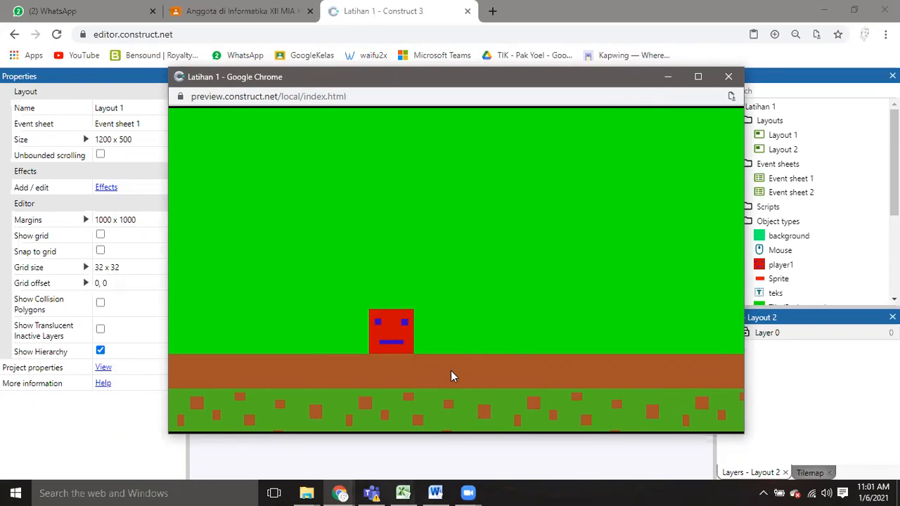
Test player1 jumping and moving left and right on Layout 2, and close the preview.
{"action": "key", "text": "Up"}
{"action": "key", "text": "Left"}
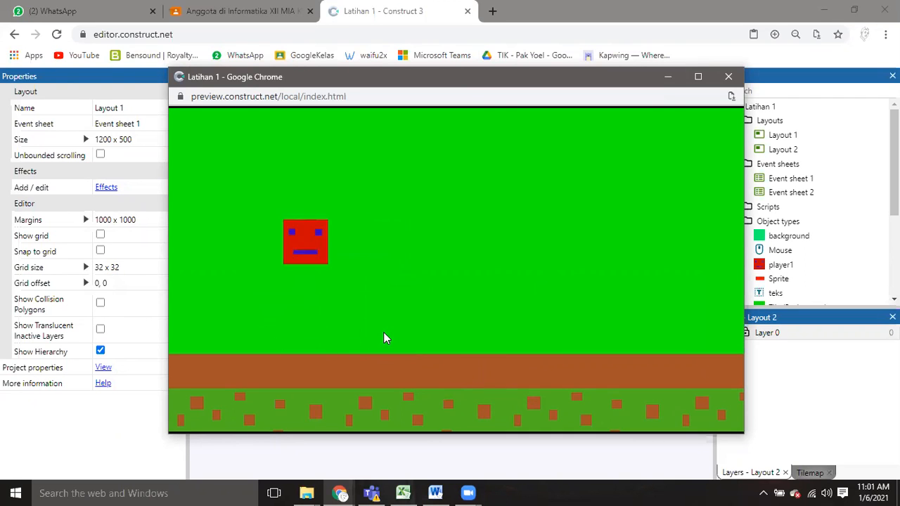
{"action": "key", "text": "Right"}
{"action": "left_click", "coordinate": [728, 77]}
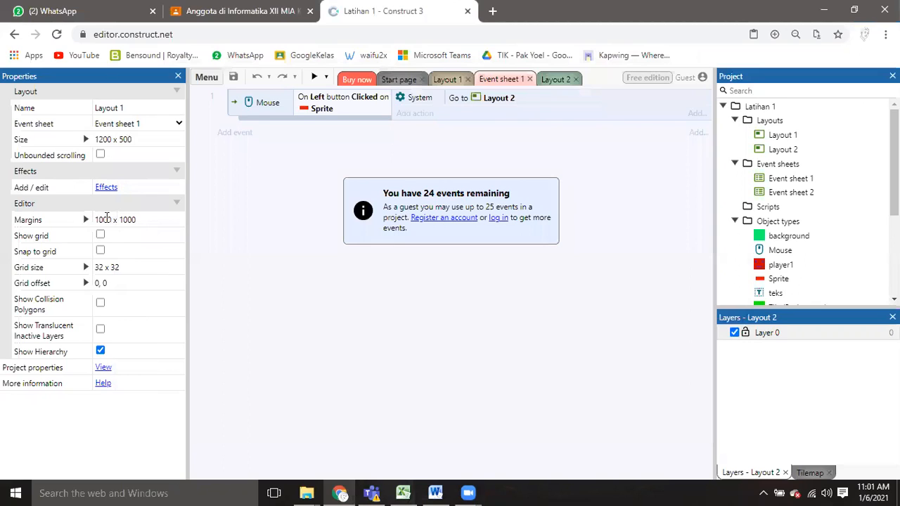